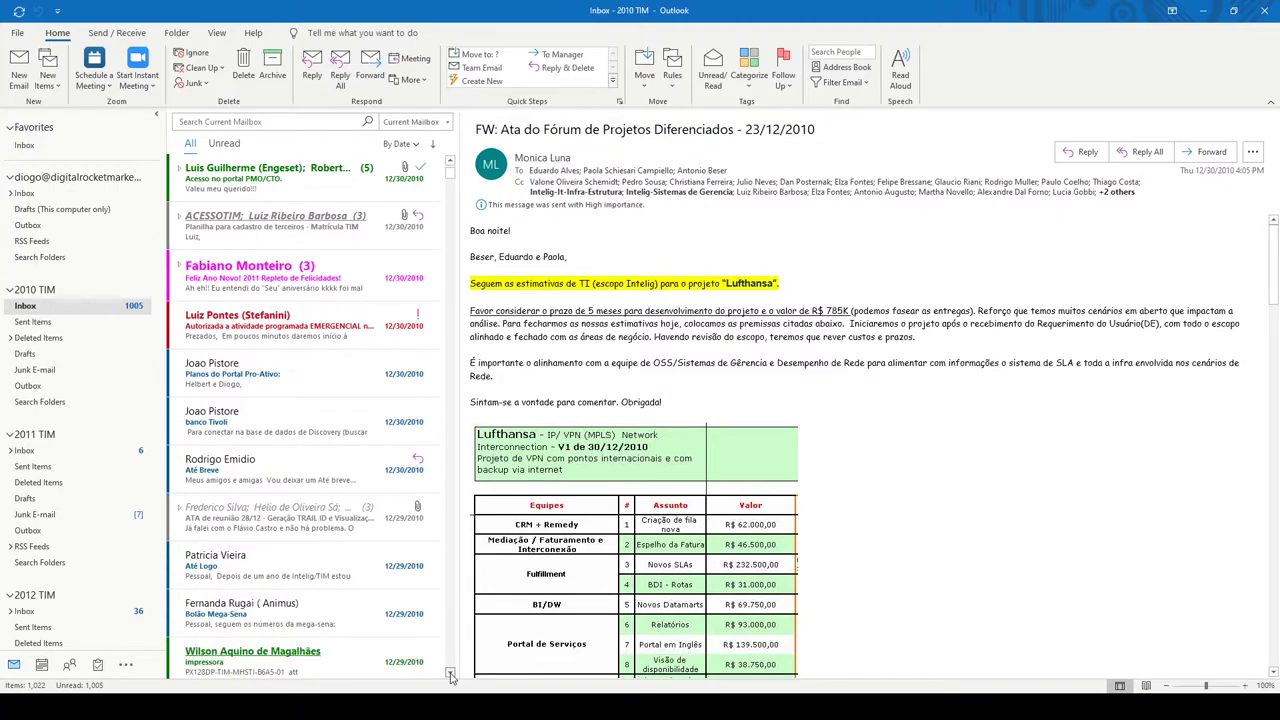
Disable the conditional formatting rules In Copy, Important Flag, My Manager, From Customer and Project Tridígito for the inbox's current view.
scroll(450, 677, "down", 3)
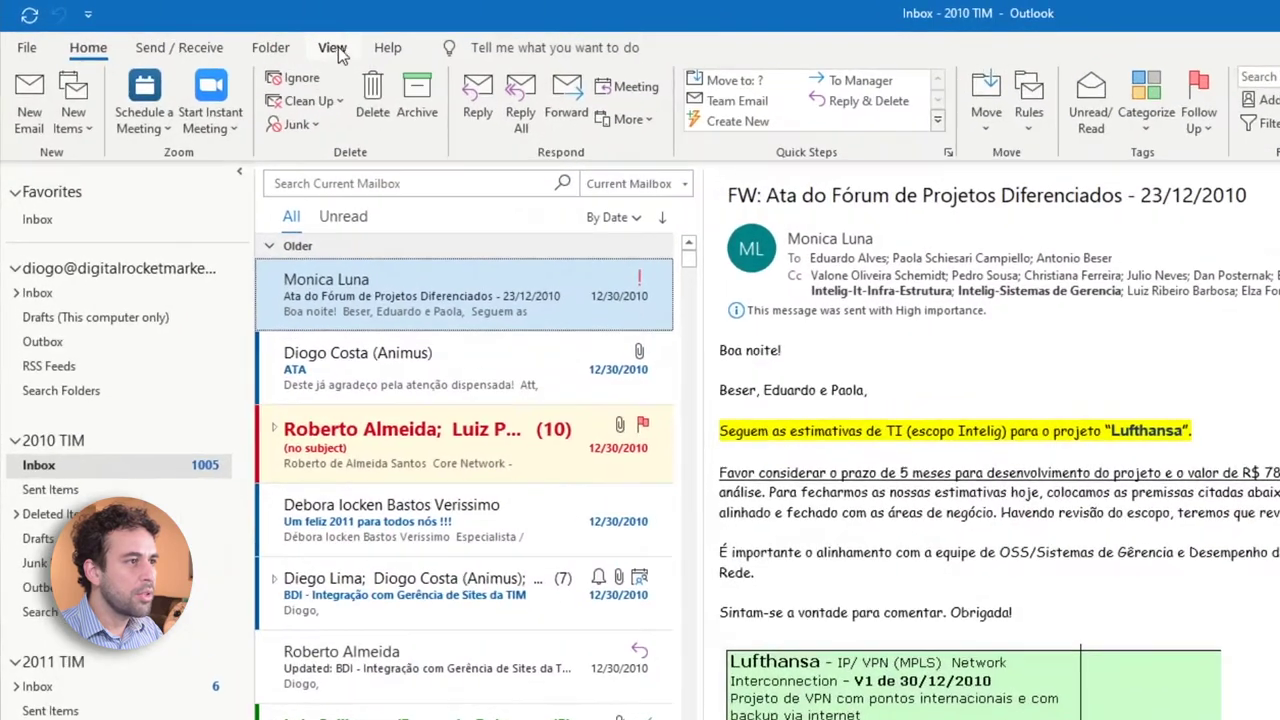
left_click(336, 52)
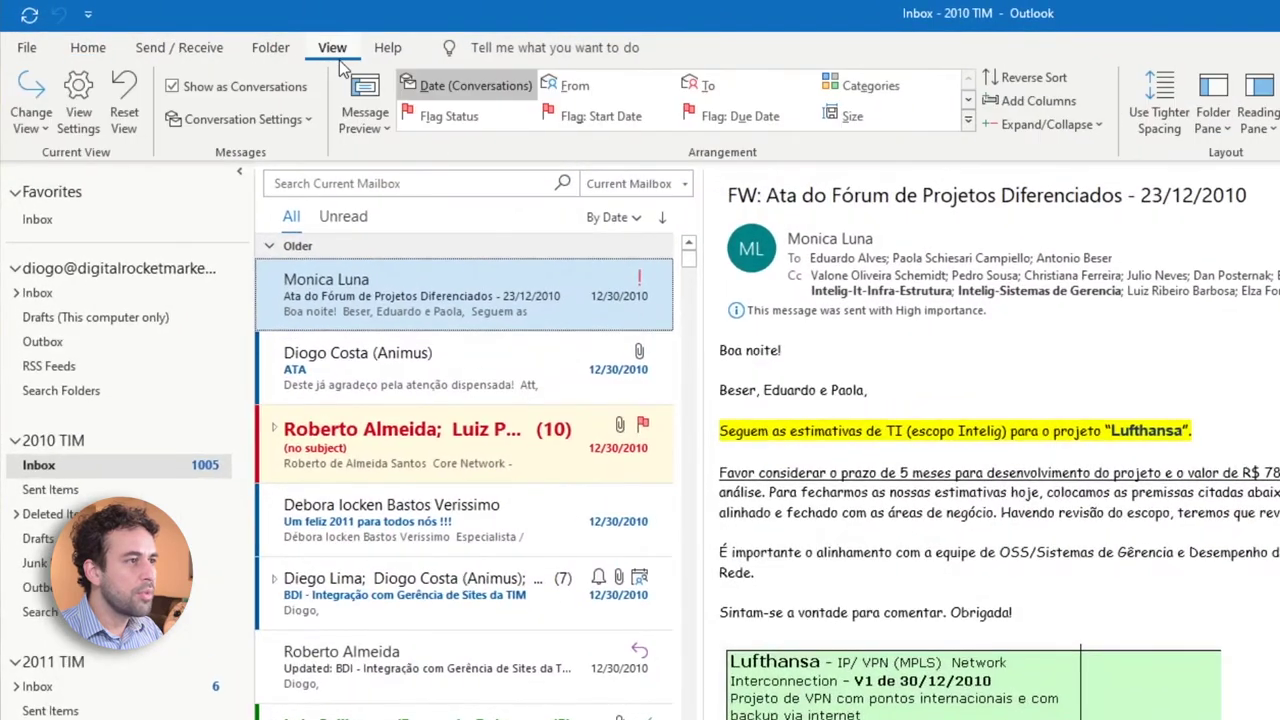
left_click(88, 112)
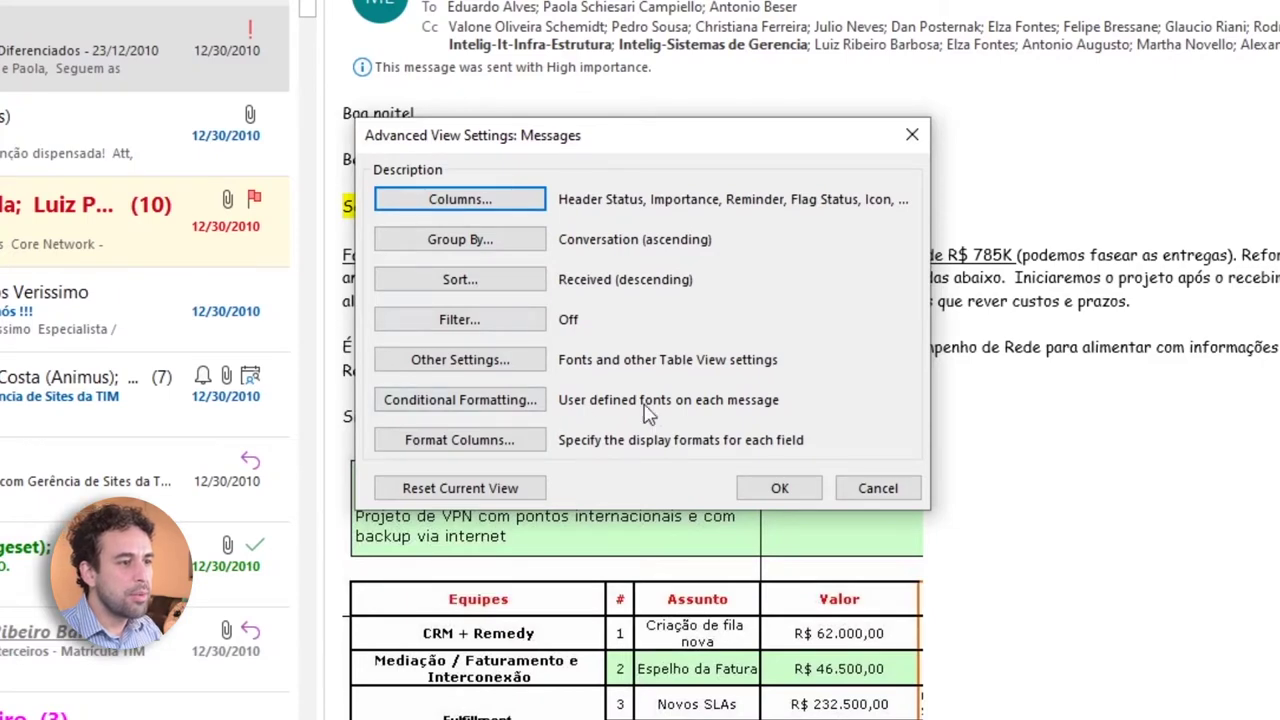
left_click(483, 412)
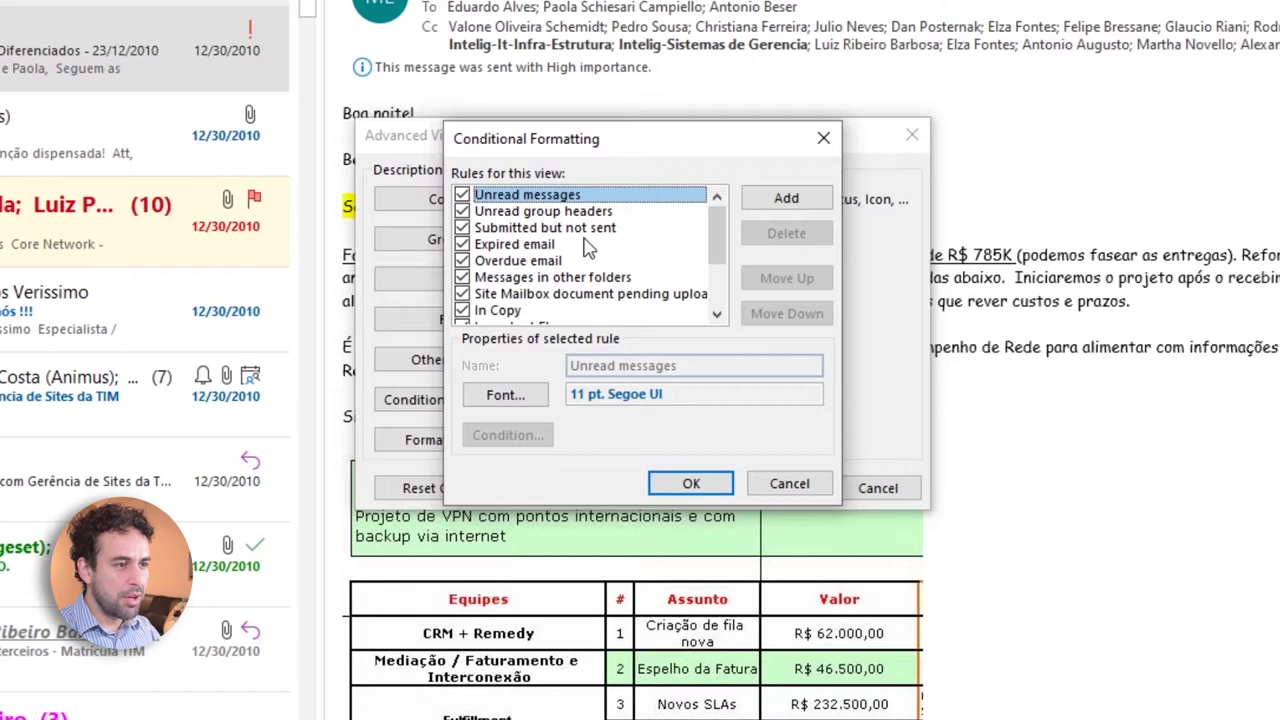
left_click_drag(724, 240, 722, 276)
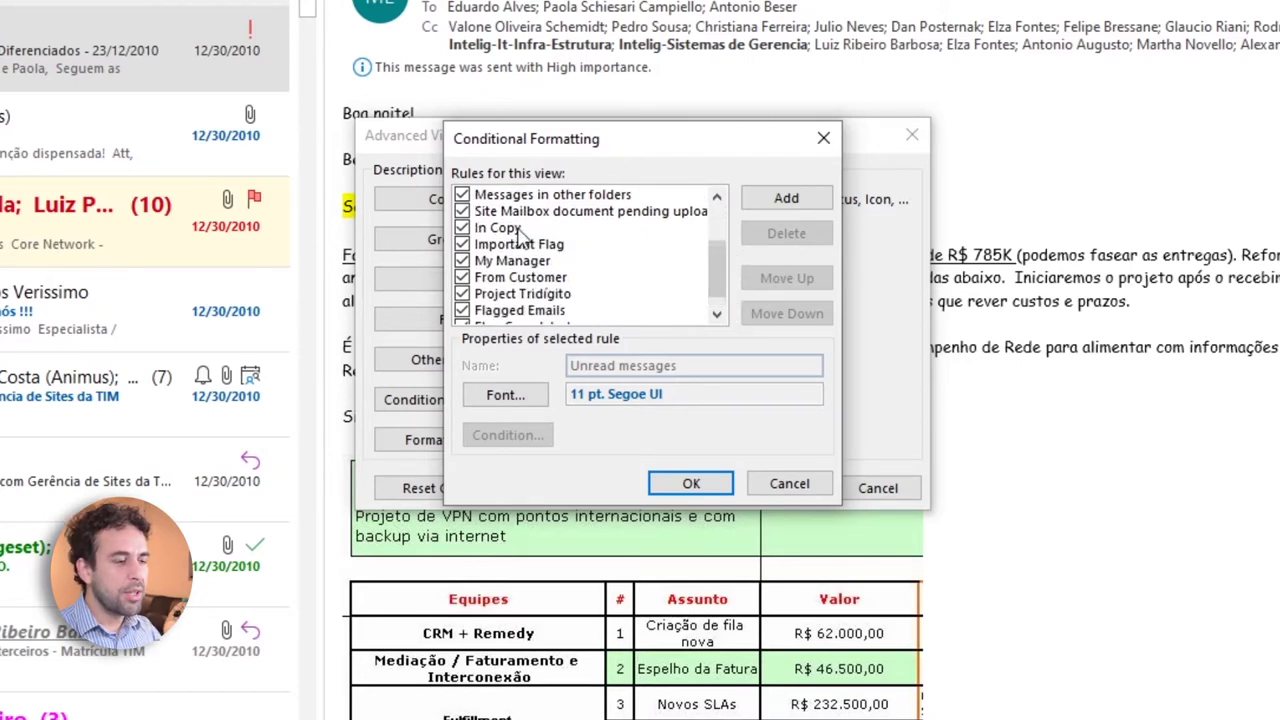
scroll(527, 312, "down", 1)
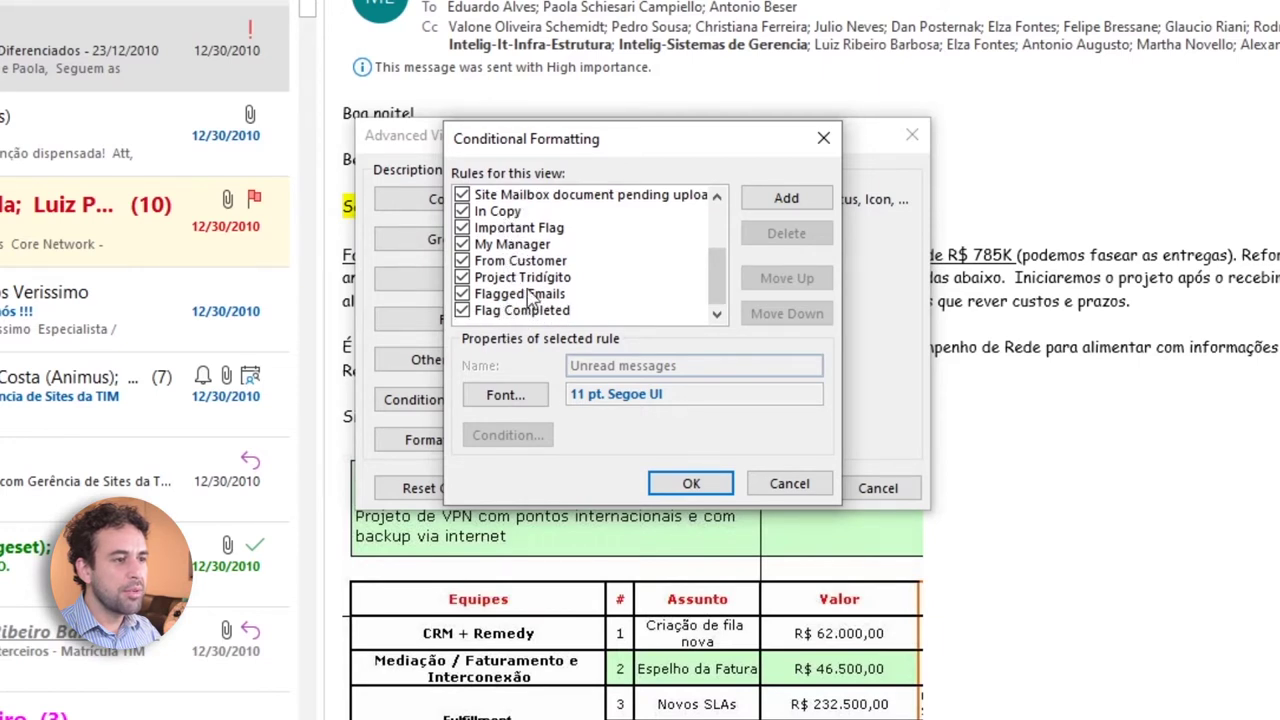
left_click(462, 211)
left_click(462, 228)
left_click(462, 244)
left_click(462, 261)
left_click(462, 277)
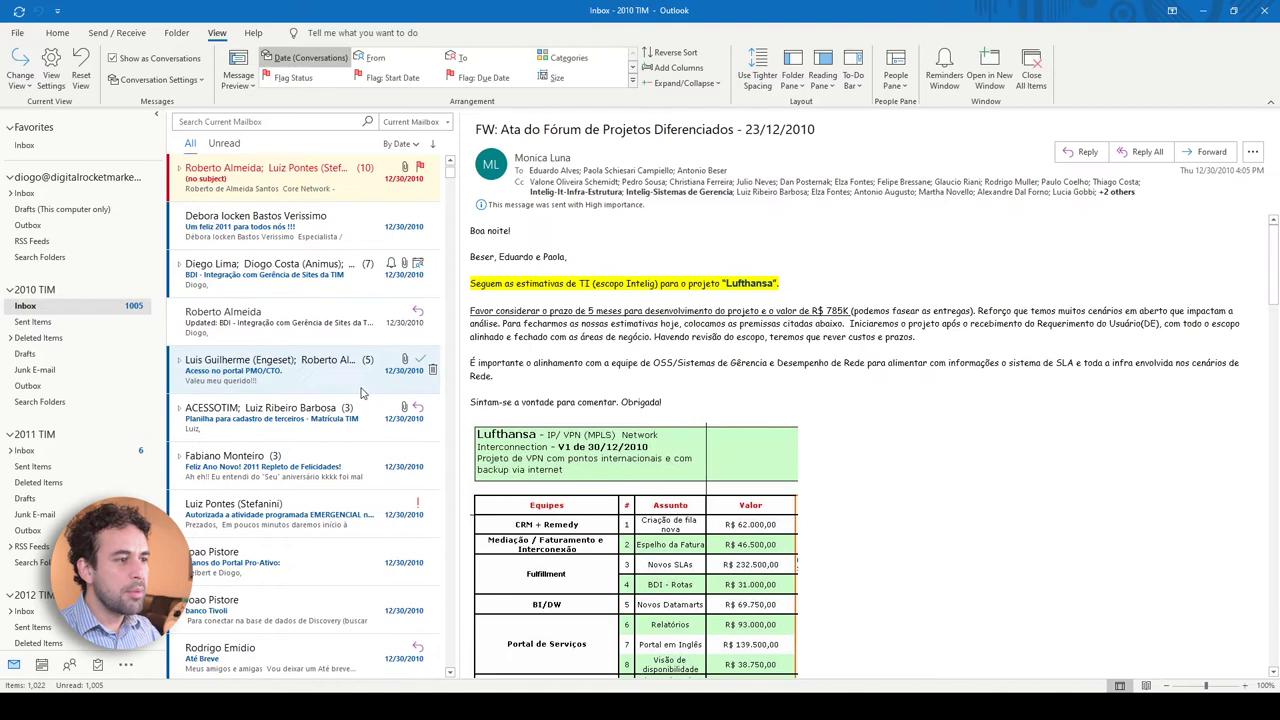
Look through the inbox message list to check how messages appear without the custom formatting rules.
scroll(348, 400, "down", 10)
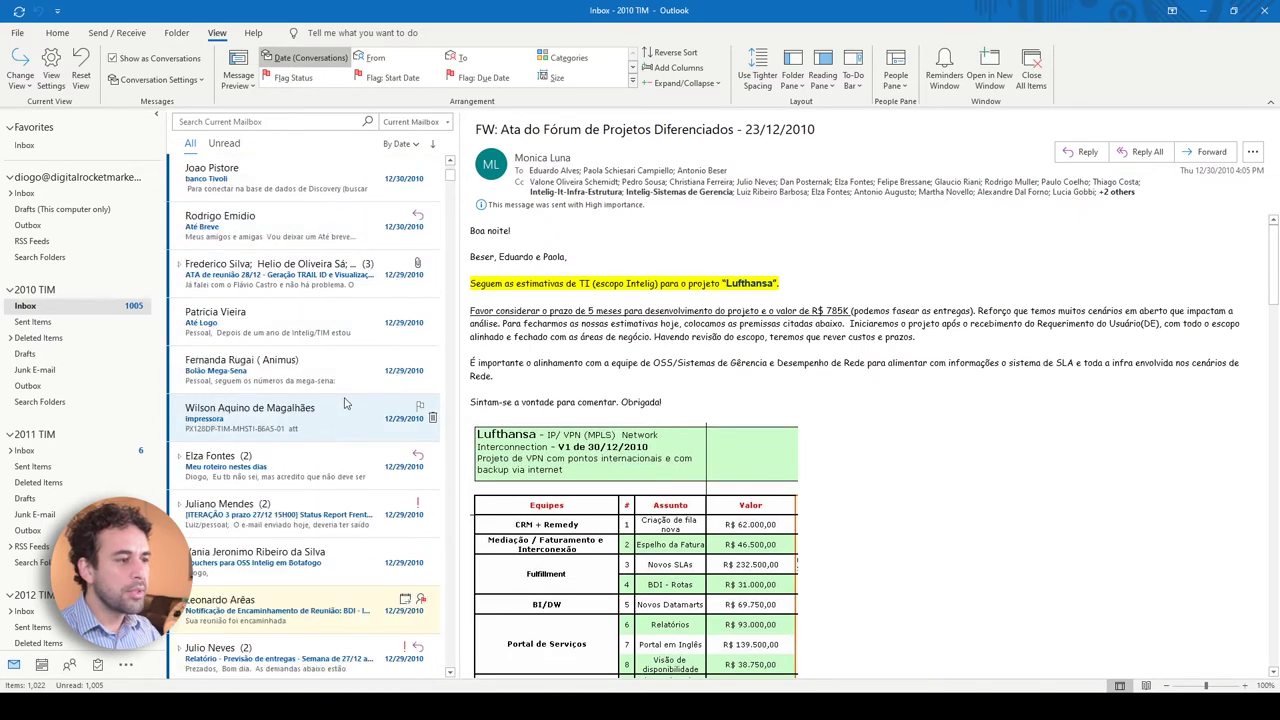
scroll(342, 404, "down", 10)
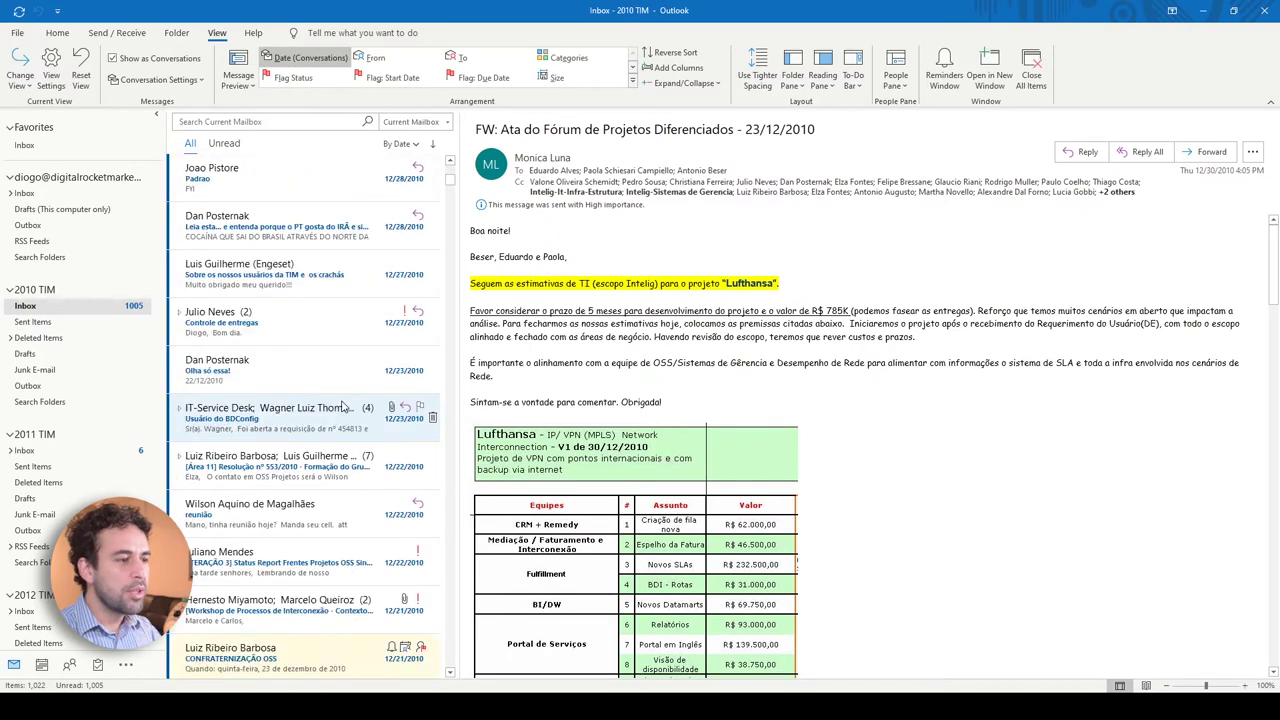
scroll(341, 405, "down", 5)
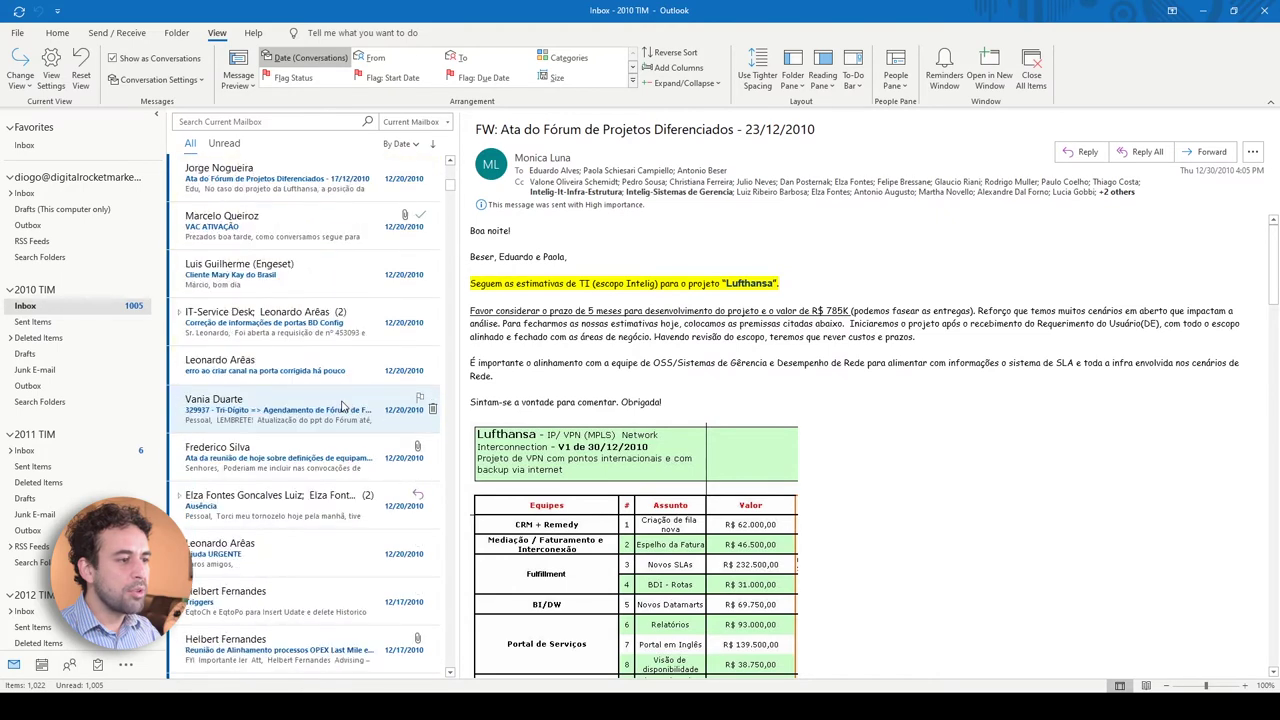
scroll(337, 410, "up", 20)
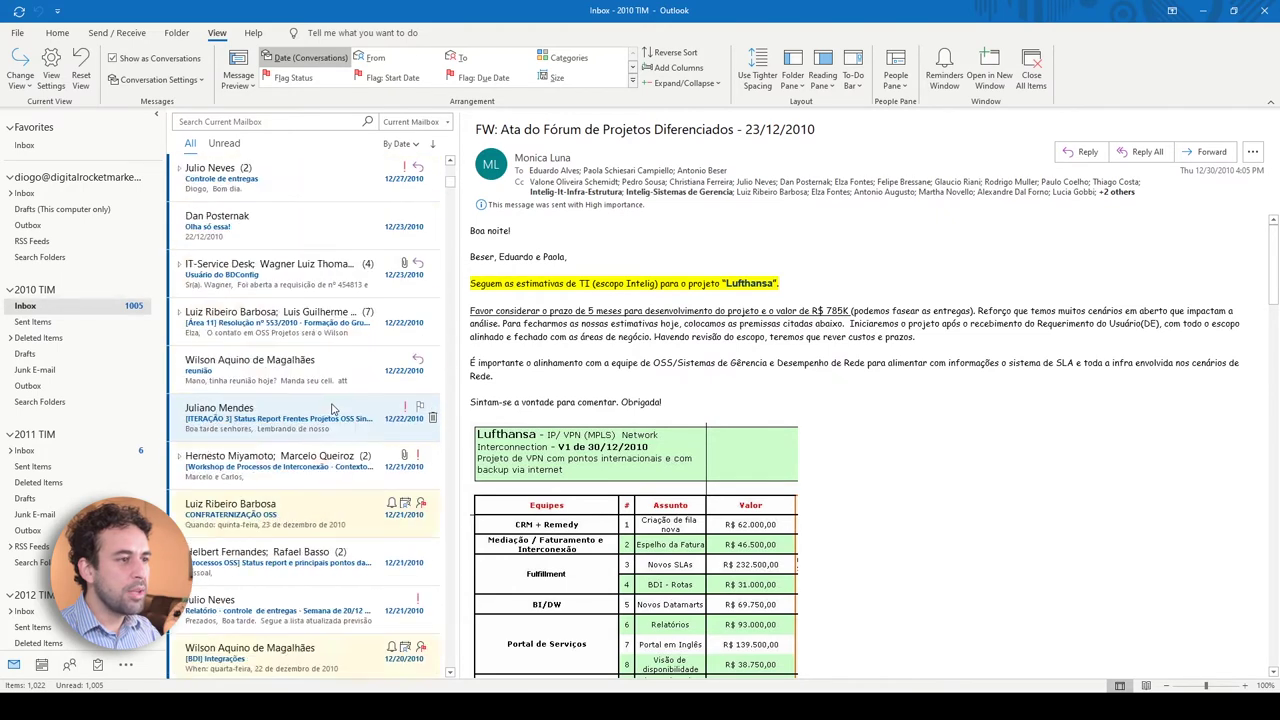
scroll(303, 316, "up", 3)
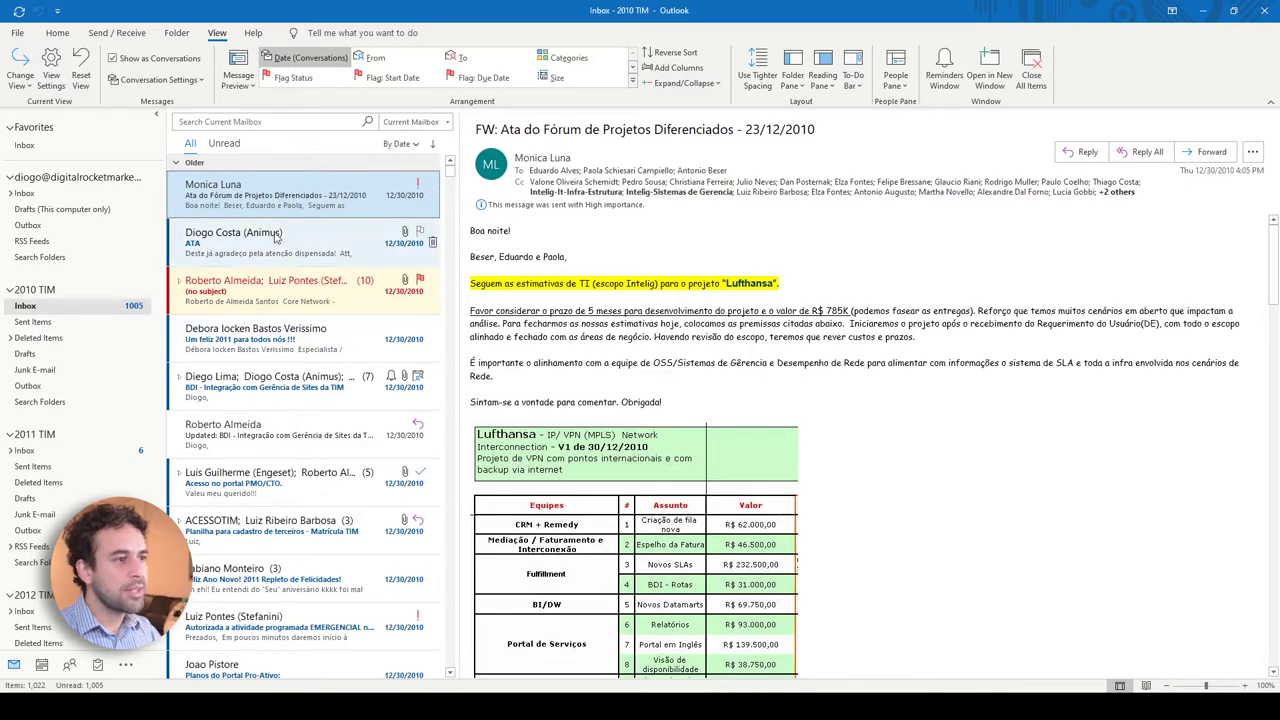
Re-enable the In Copy conditional formatting rule and open the advanced criteria of its condition.
left_click(51, 75)
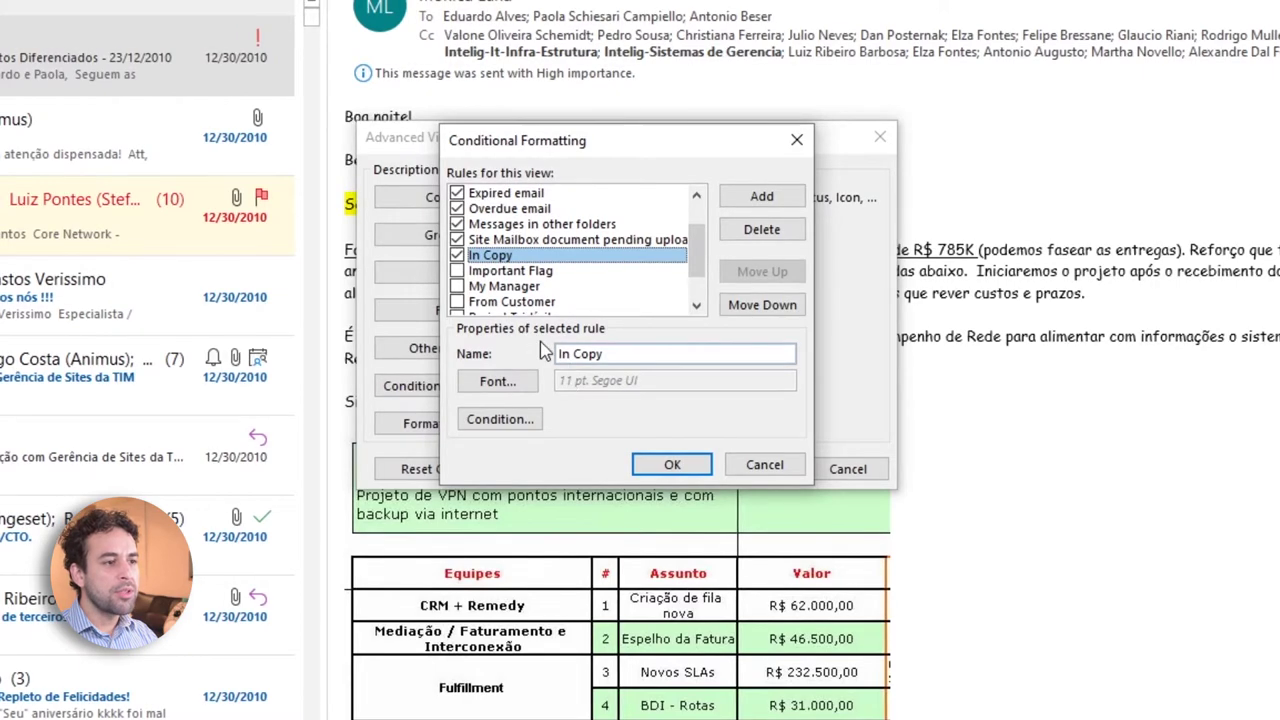
left_click(500, 420)
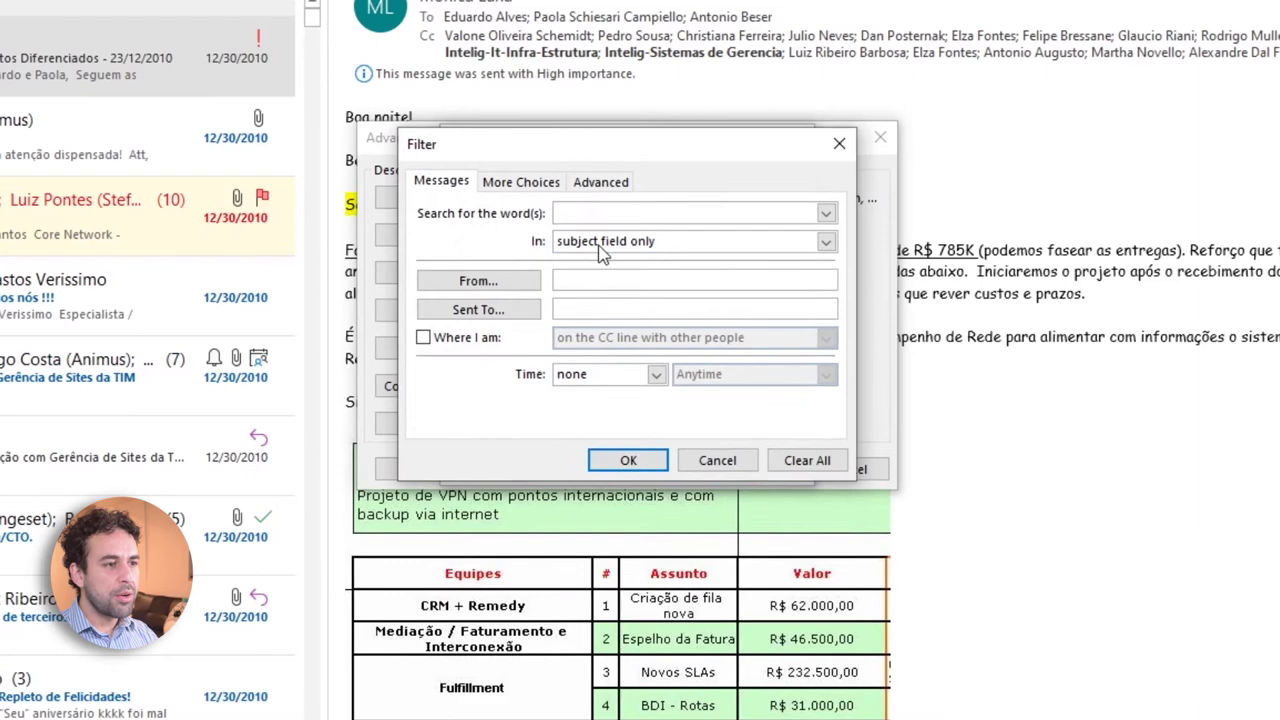
left_click_drag(621, 152, 64, 203)
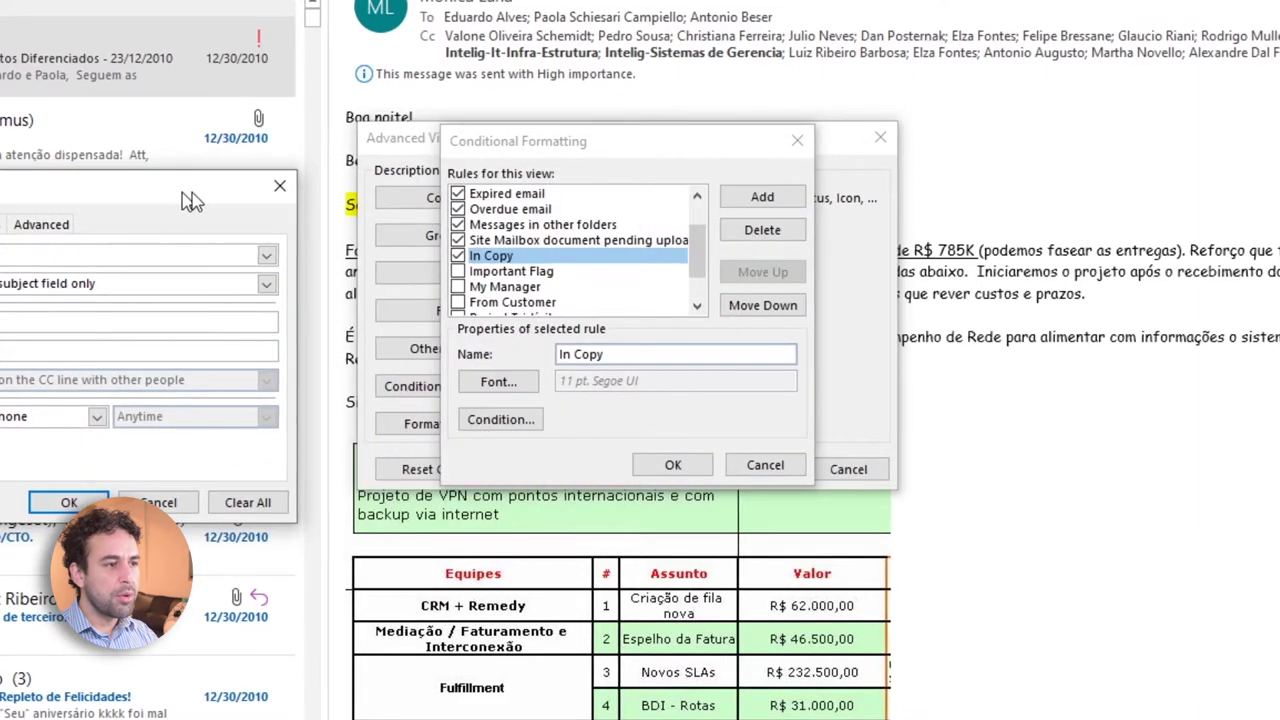
left_click_drag(162, 215, 660, 177)
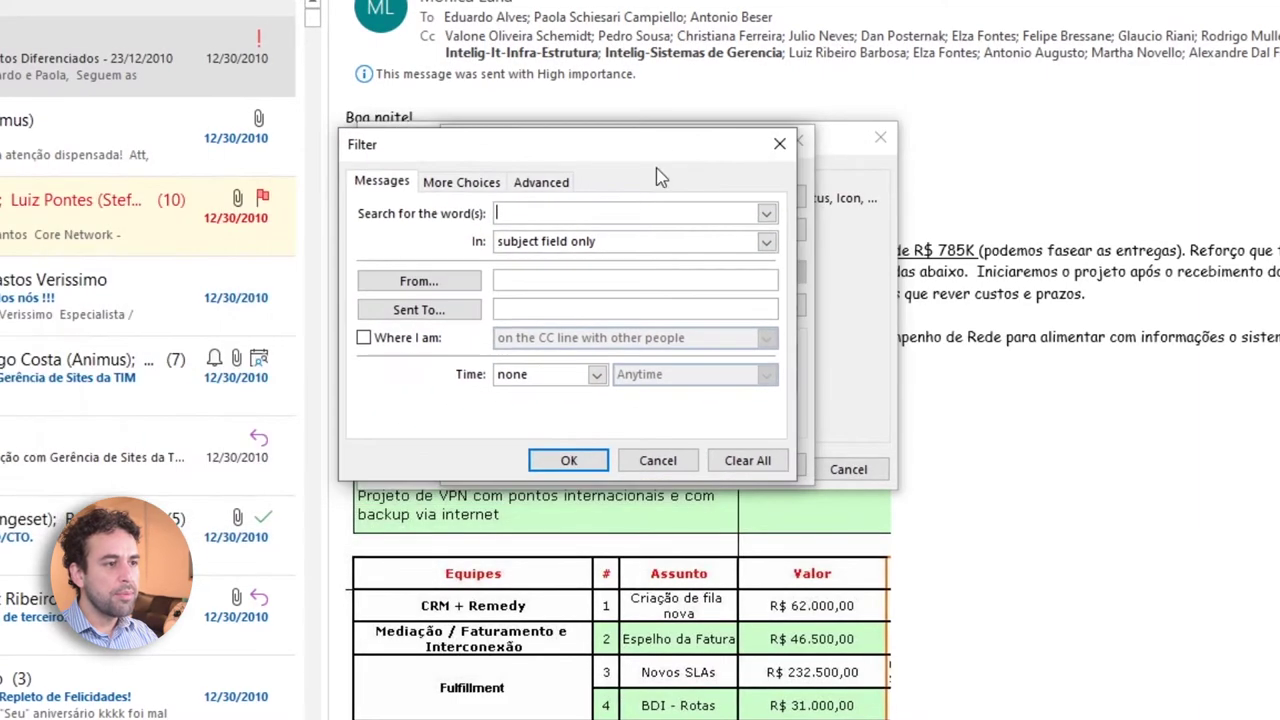
left_click(548, 186)
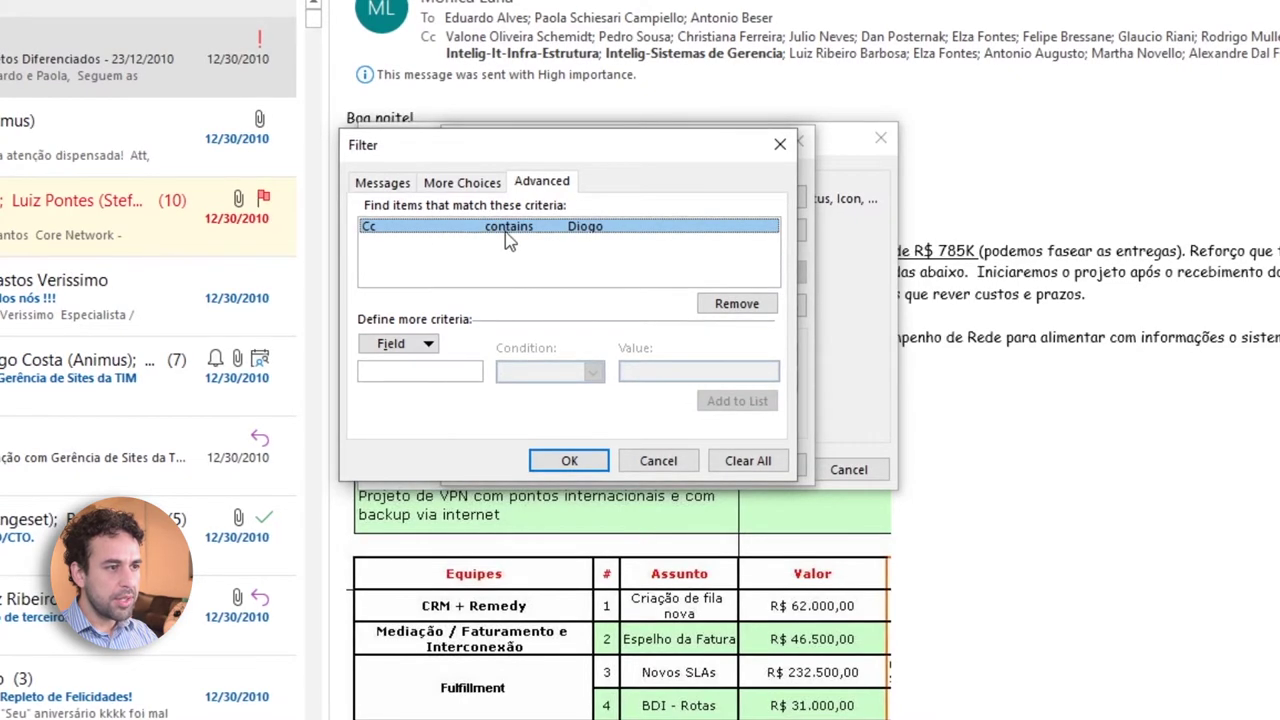
Add a criterion that Cc contains the recipient's first name to the In Copy rule, and remove this duplicate again.
left_click(415, 345)
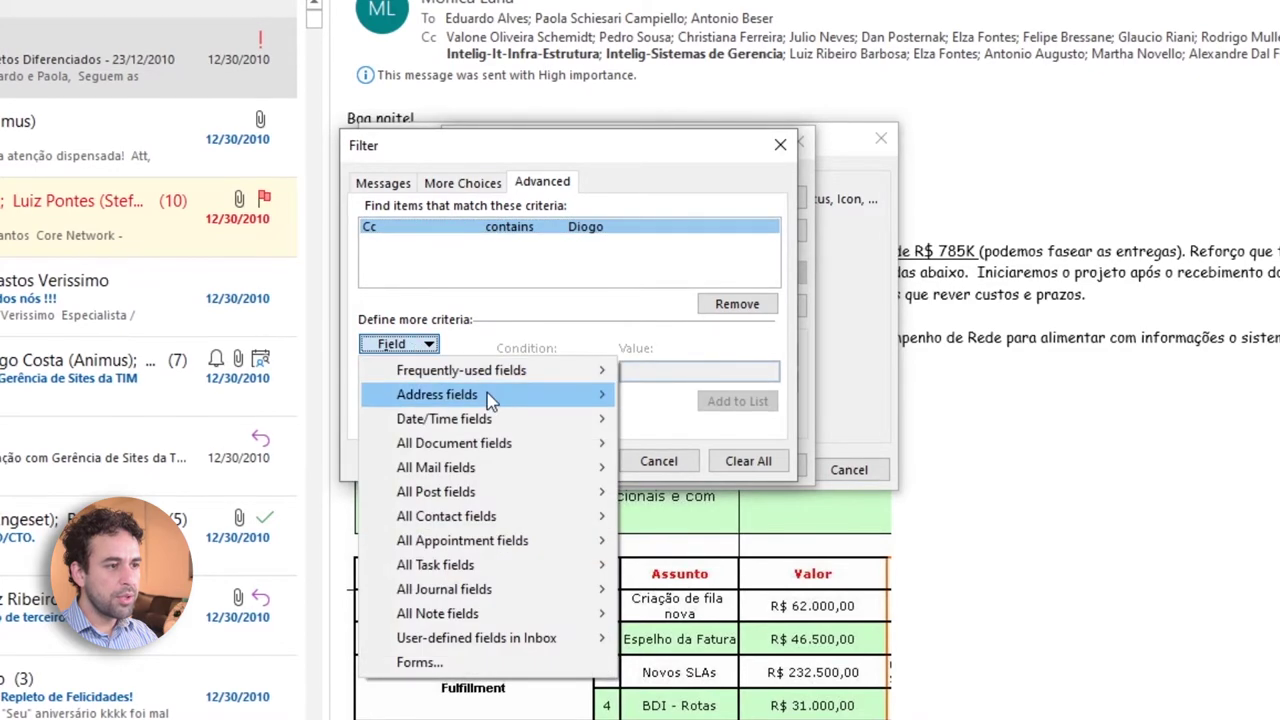
mouse_move(460, 400)
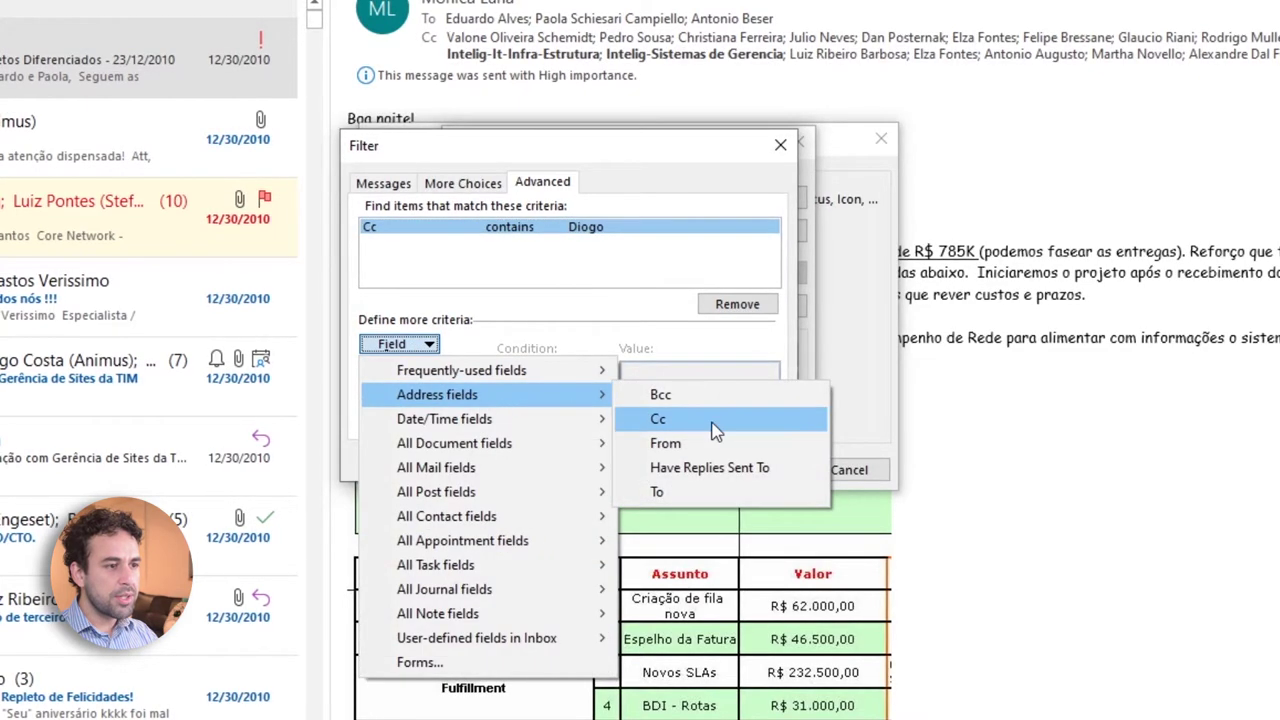
left_click(665, 419)
left_click(590, 372)
left_click(565, 392)
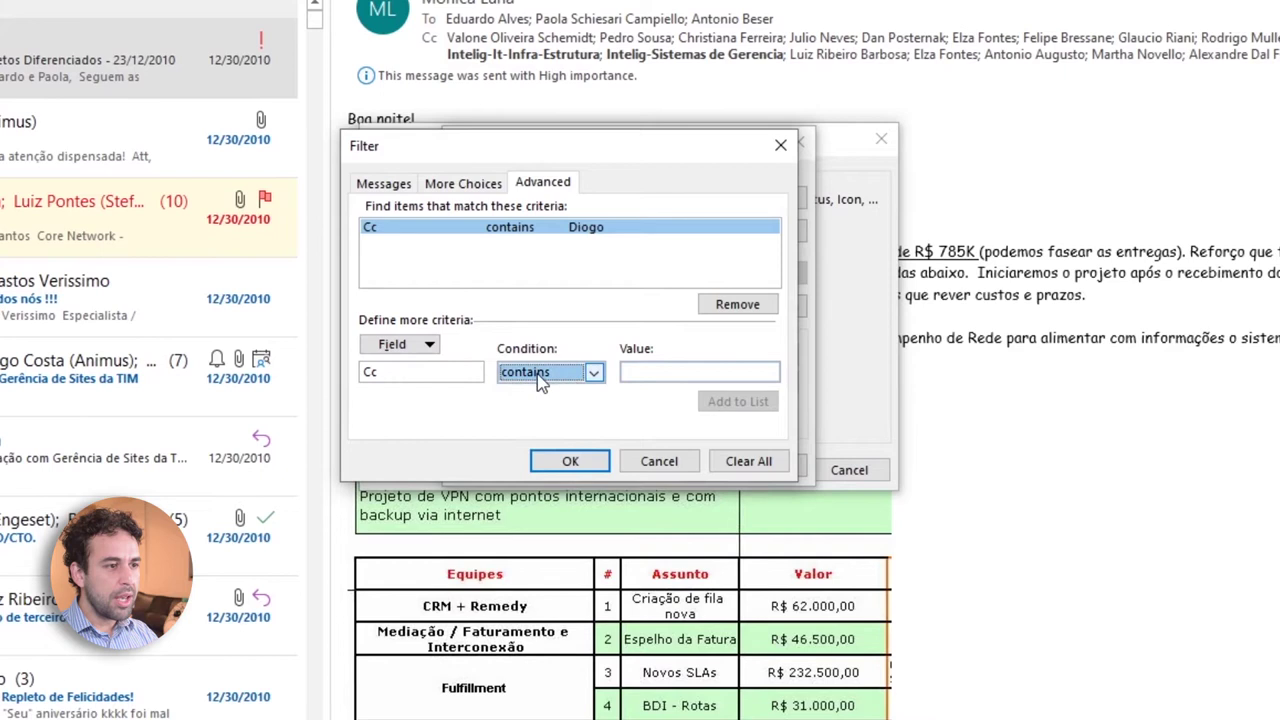
left_click(693, 372)
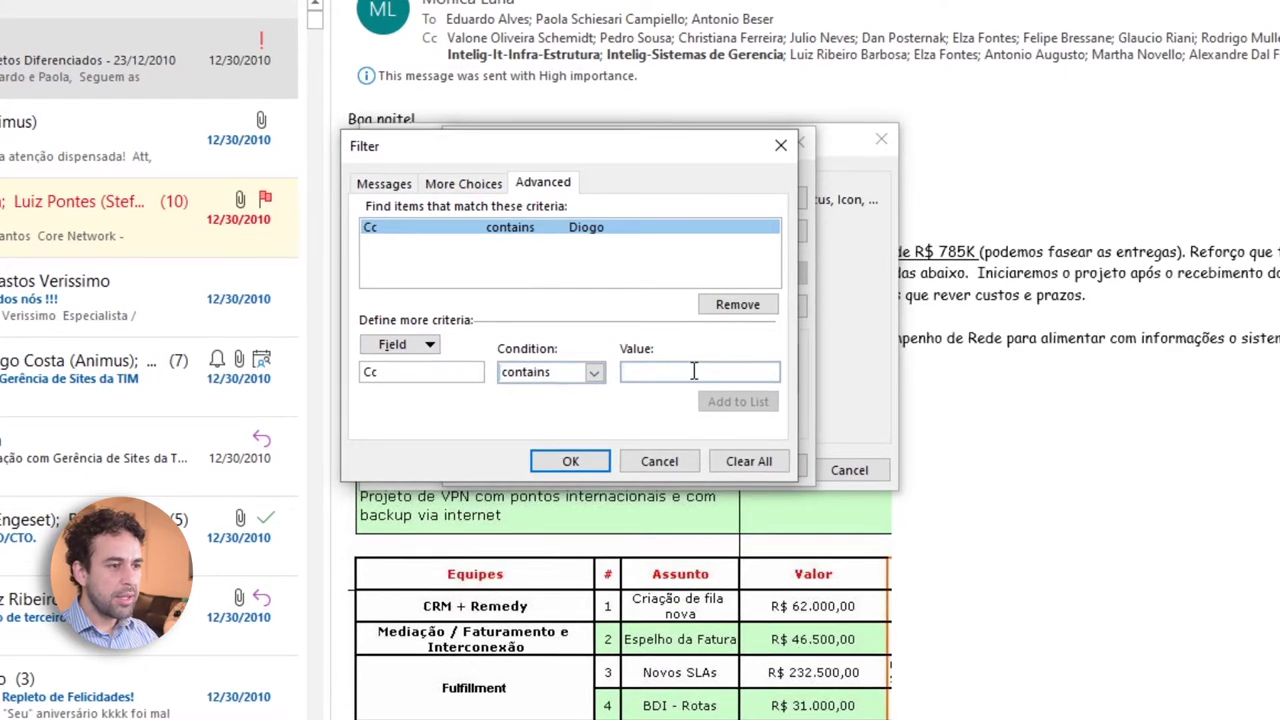
type("Diogo")
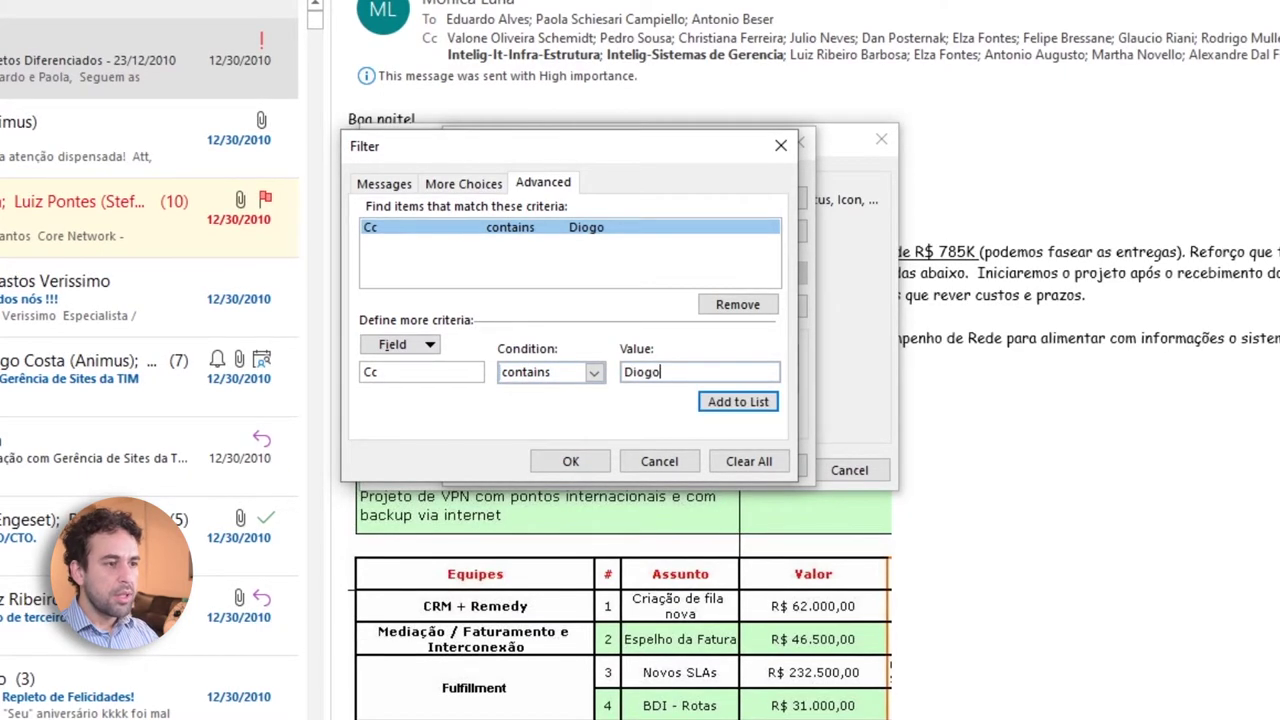
left_click(740, 404)
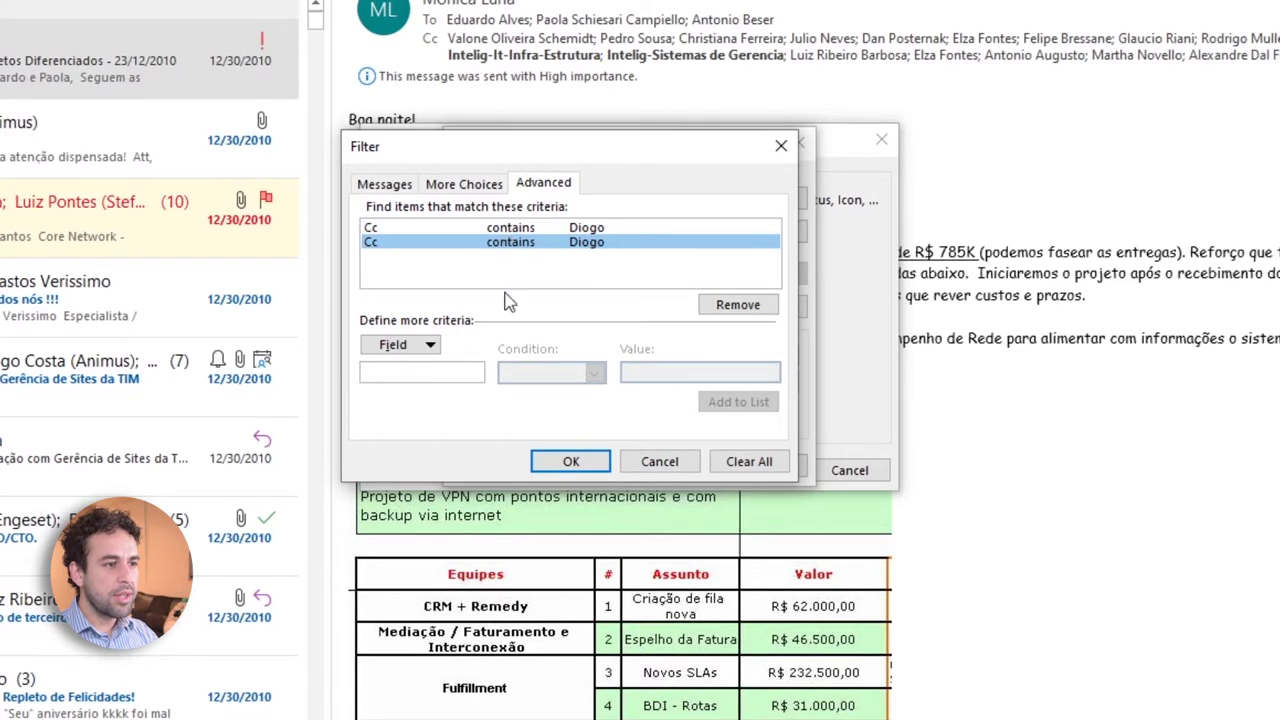
left_click(738, 305)
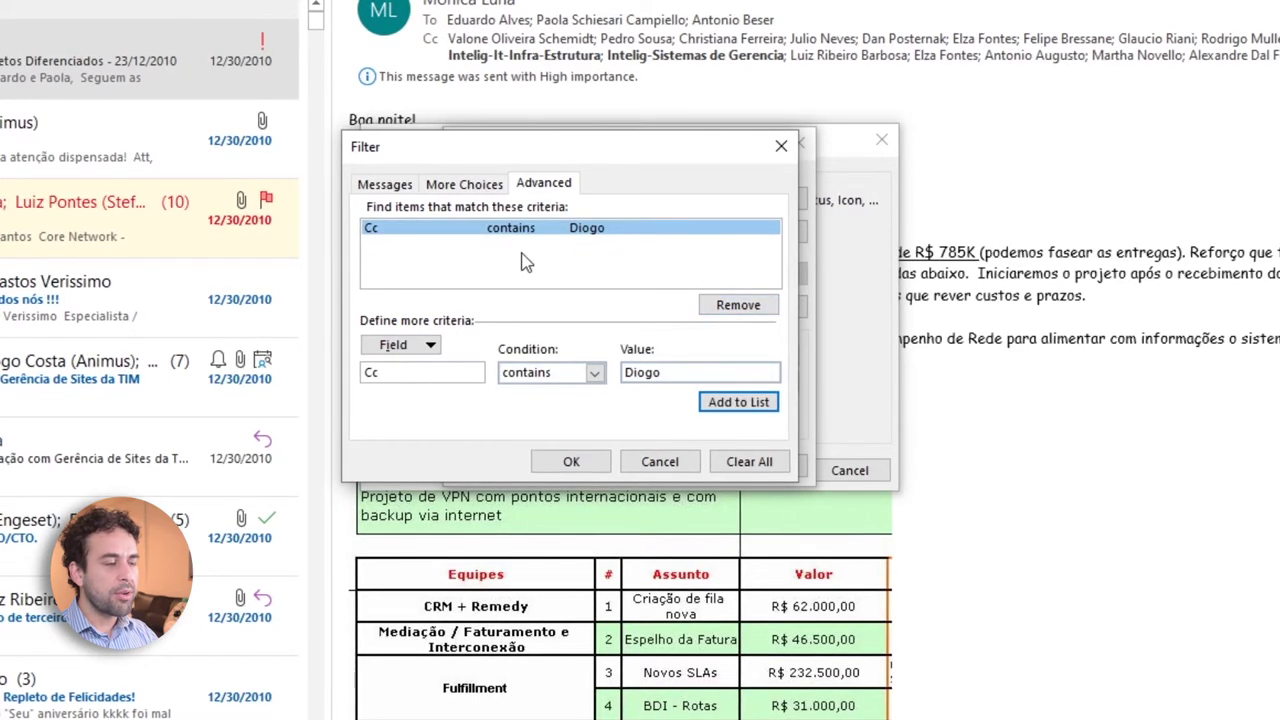
Examine the field categories available for filter criteria, such as address, date/time, document and mail fields, and accept the In Copy rule's existing condition.
left_click(425, 345)
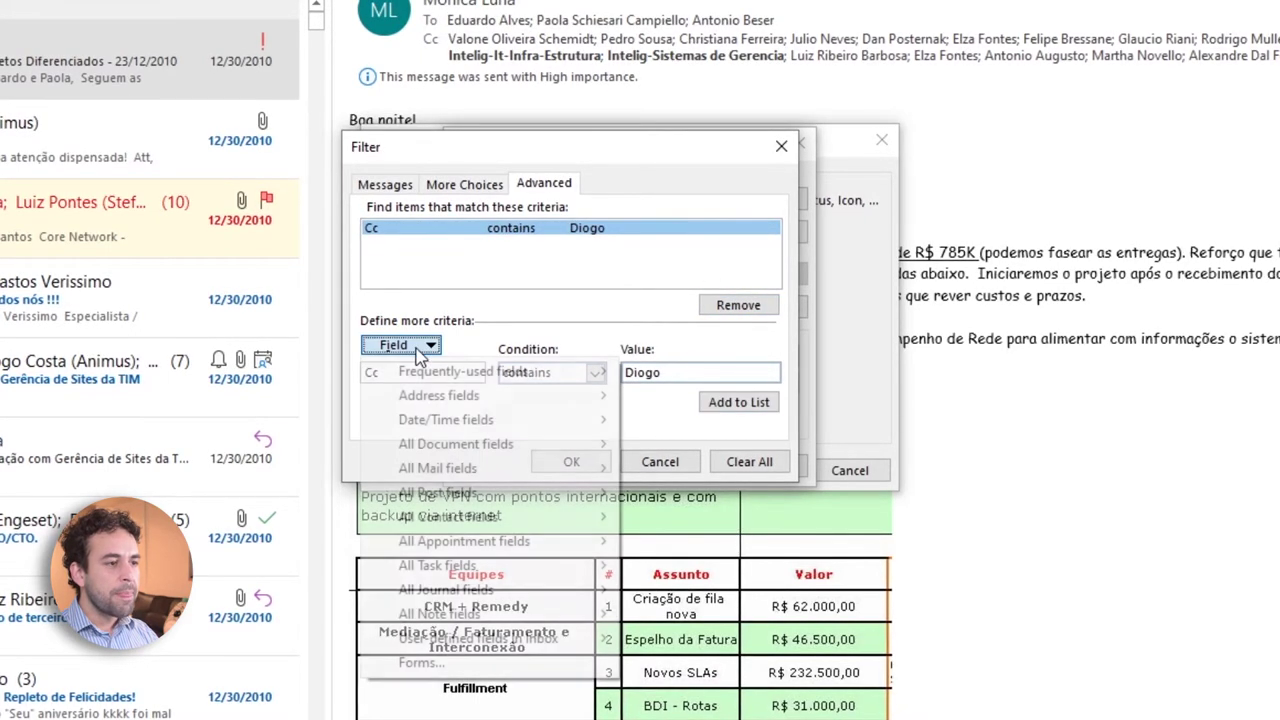
mouse_move(497, 378)
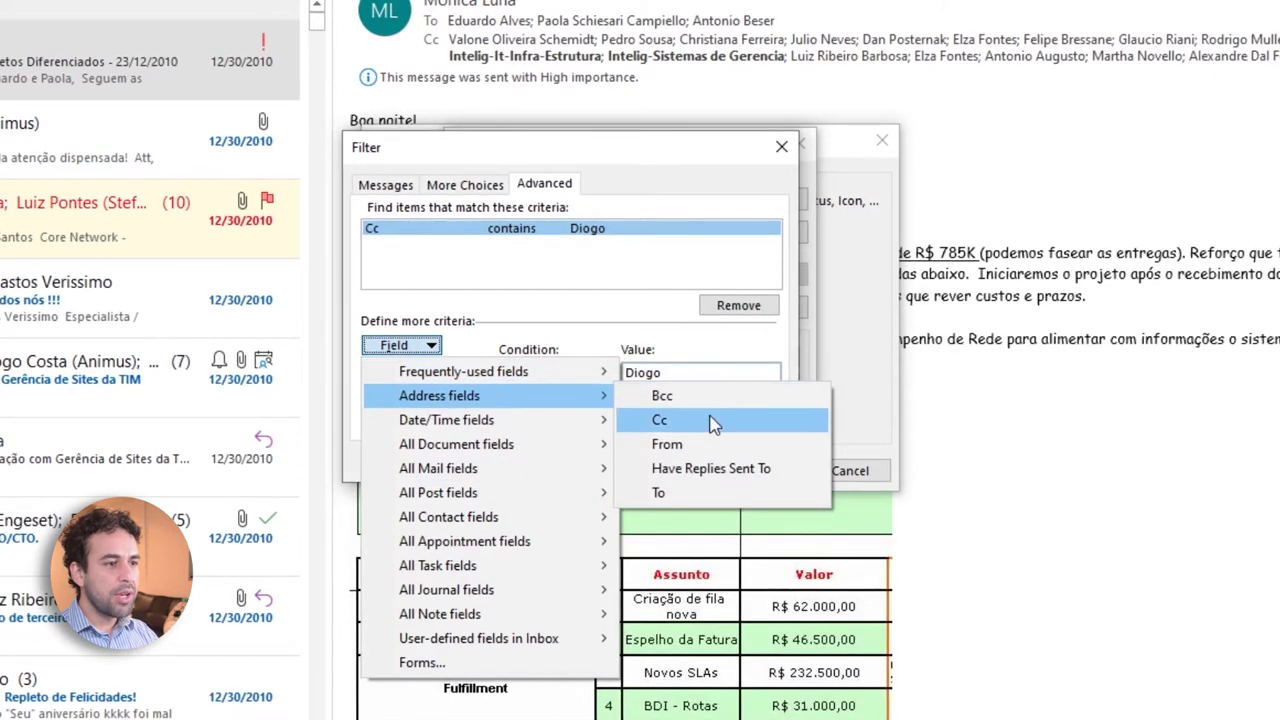
mouse_move(519, 425)
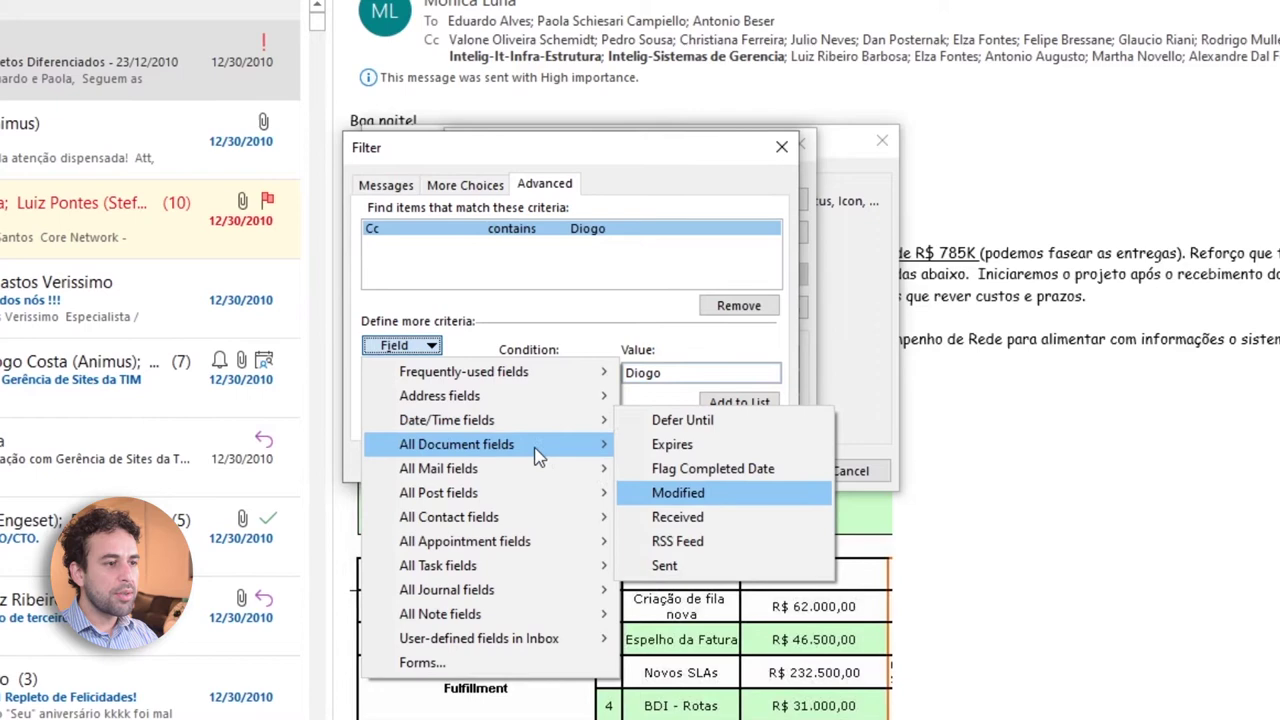
mouse_move(545, 446)
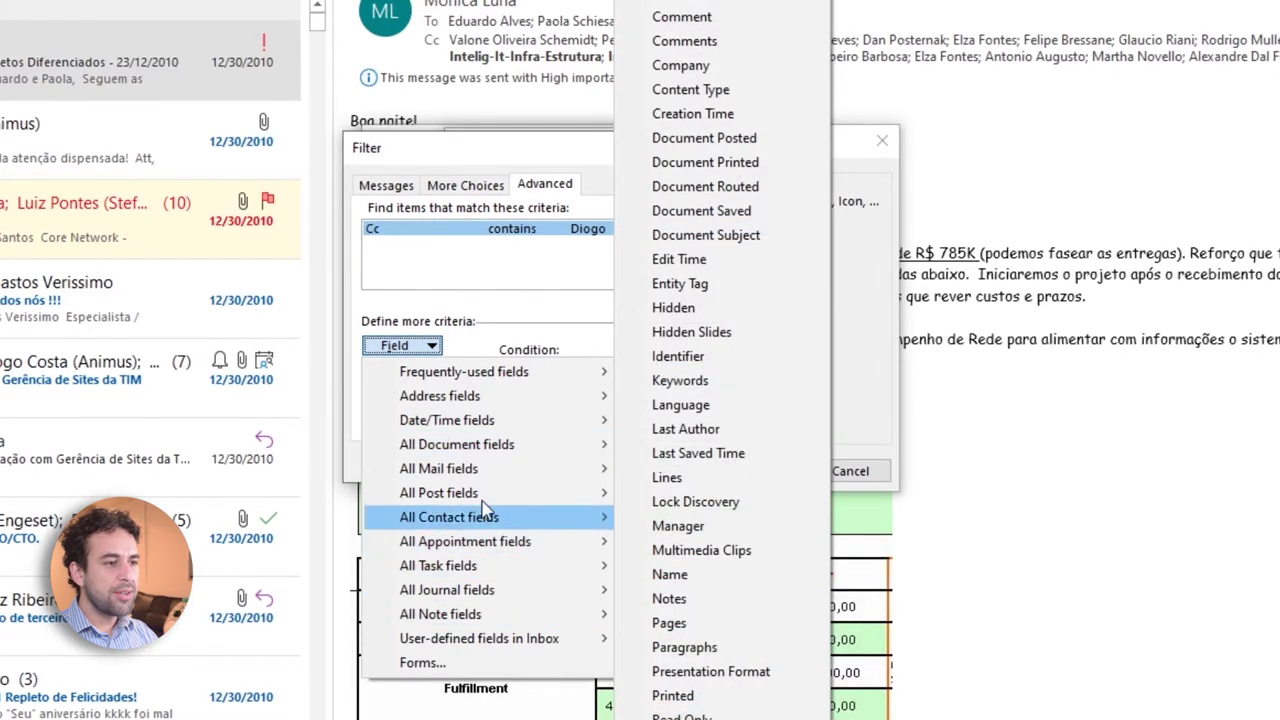
mouse_move(495, 468)
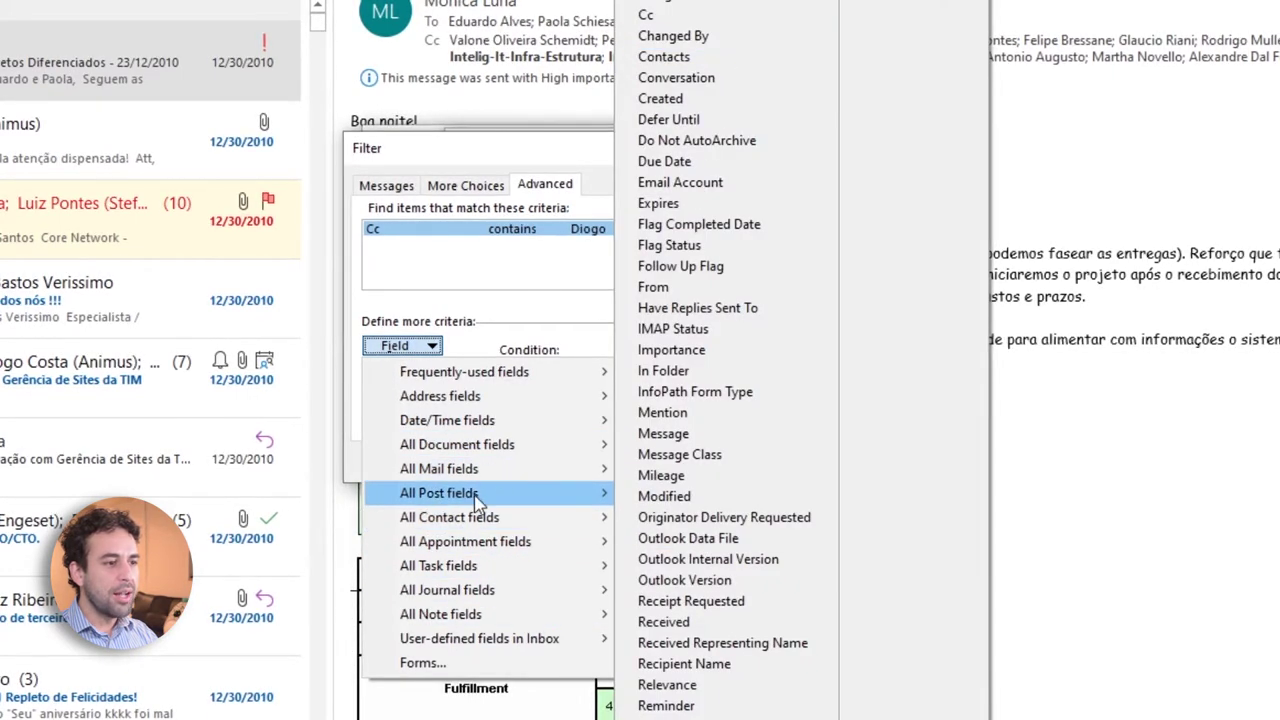
left_click(480, 320)
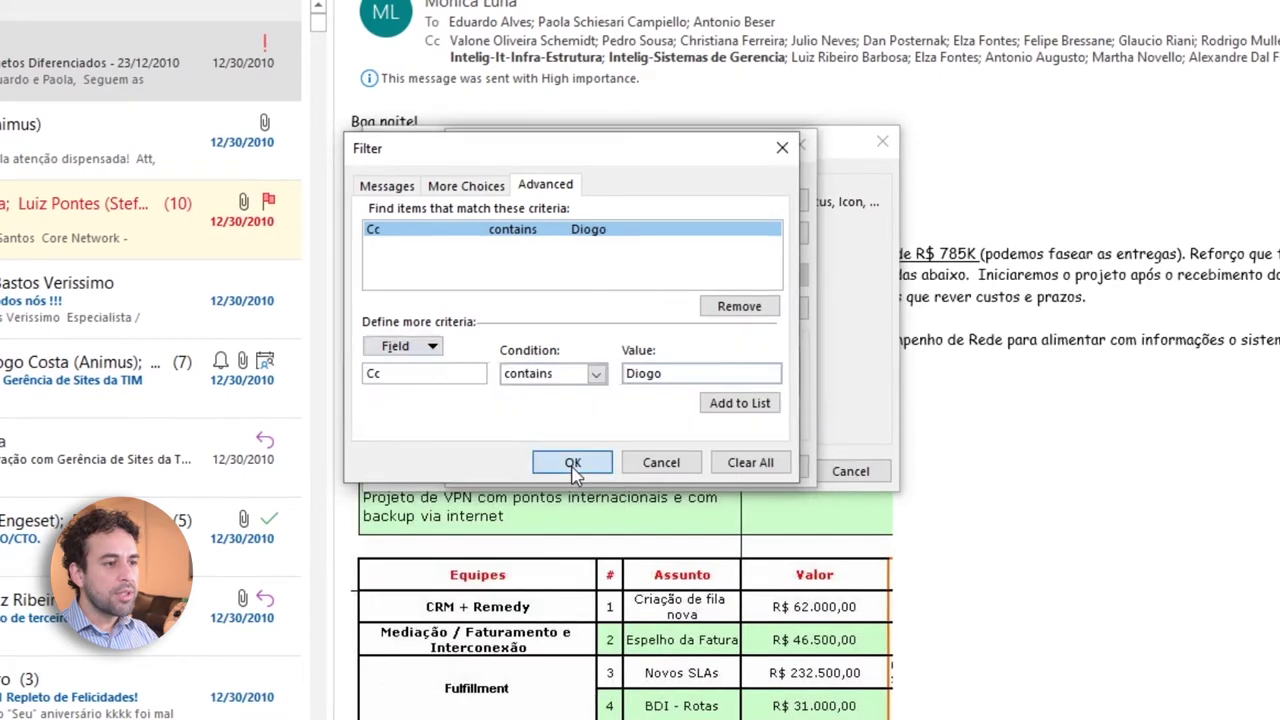
left_click(575, 458)
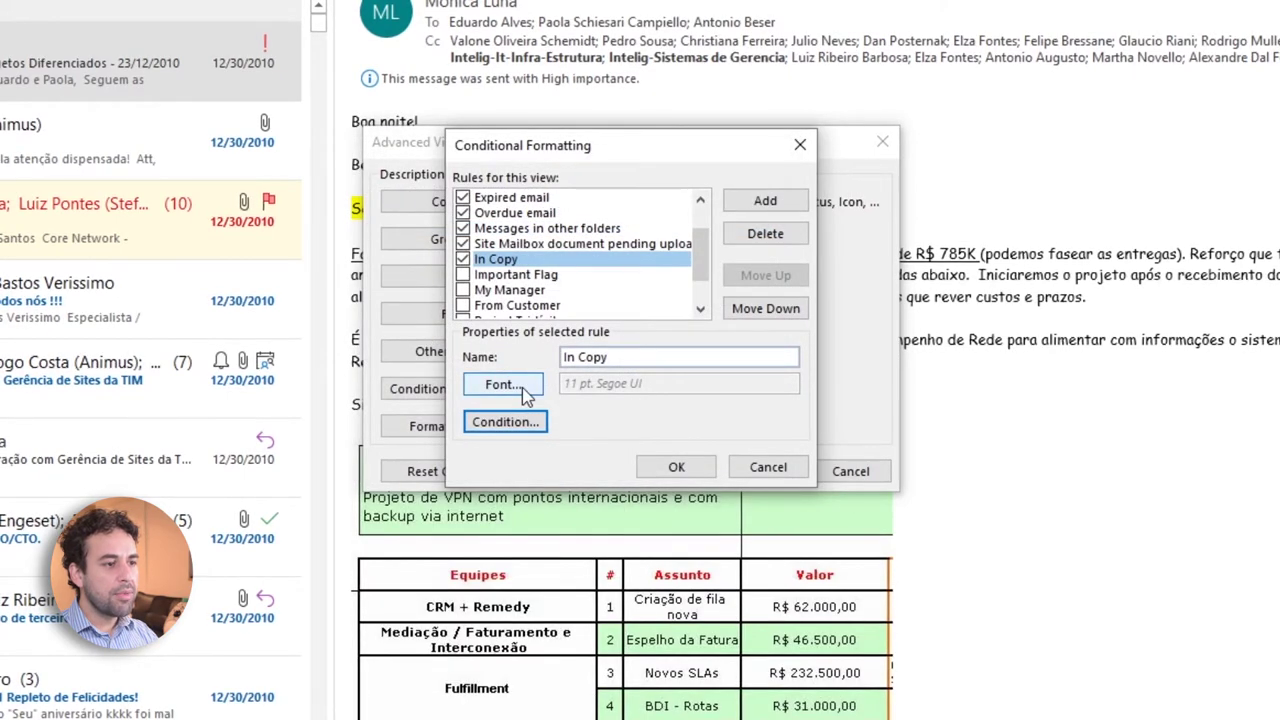
Review the In Copy rule's font style, size and color choices, and accept its font settings.
left_click(503, 385)
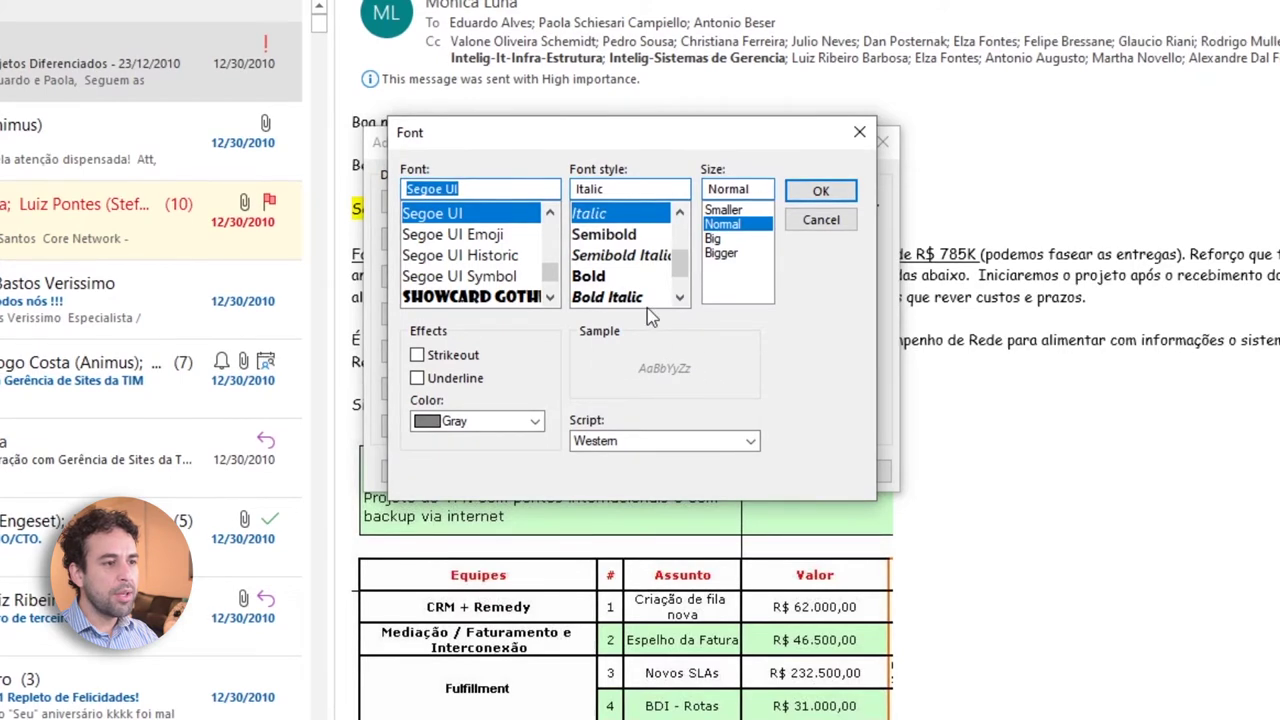
left_click(534, 421)
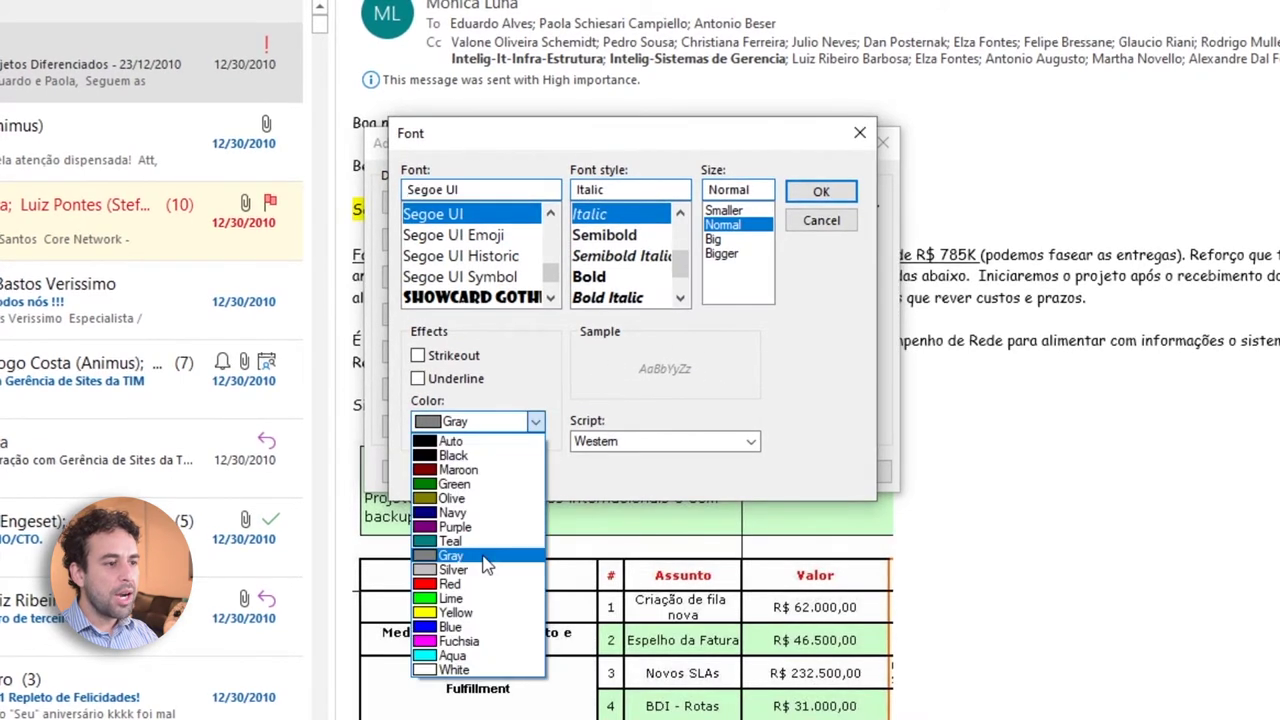
left_click(618, 360)
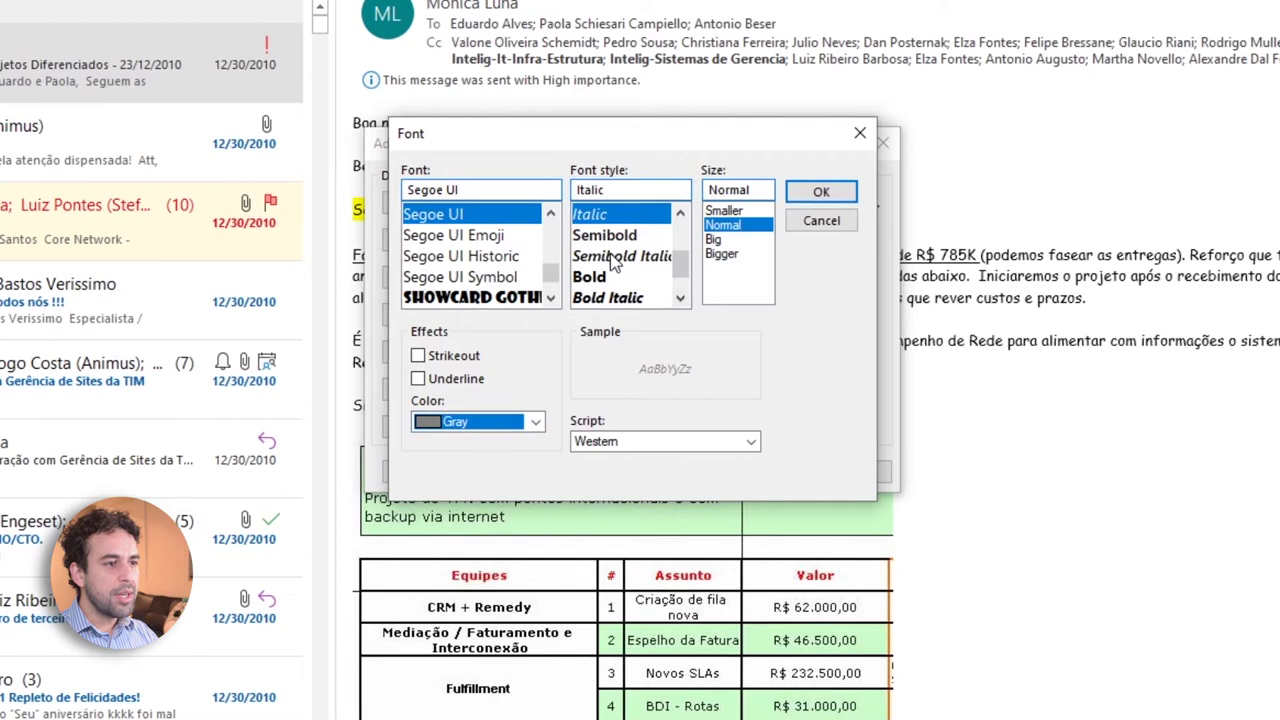
left_click(820, 192)
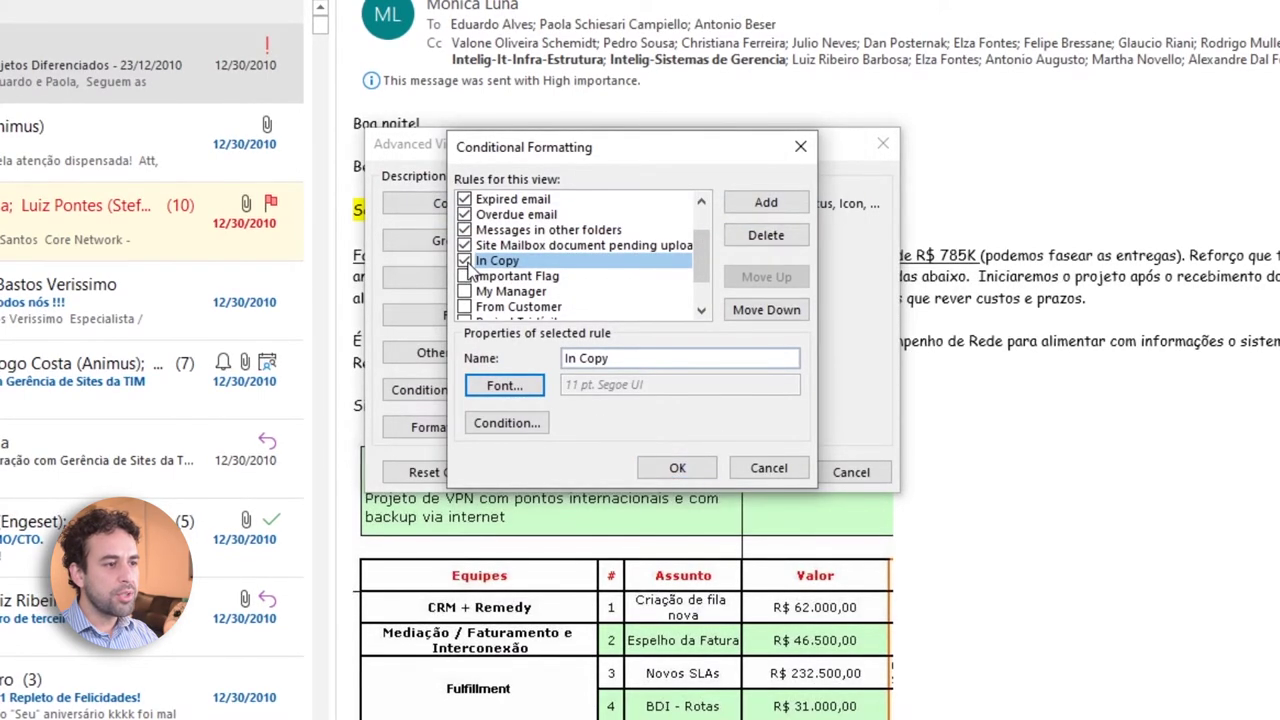
Apply the In Copy rule to the inbox view and open the greyed-out conversation about the third-party registration spreadsheet.
left_click(677, 468)
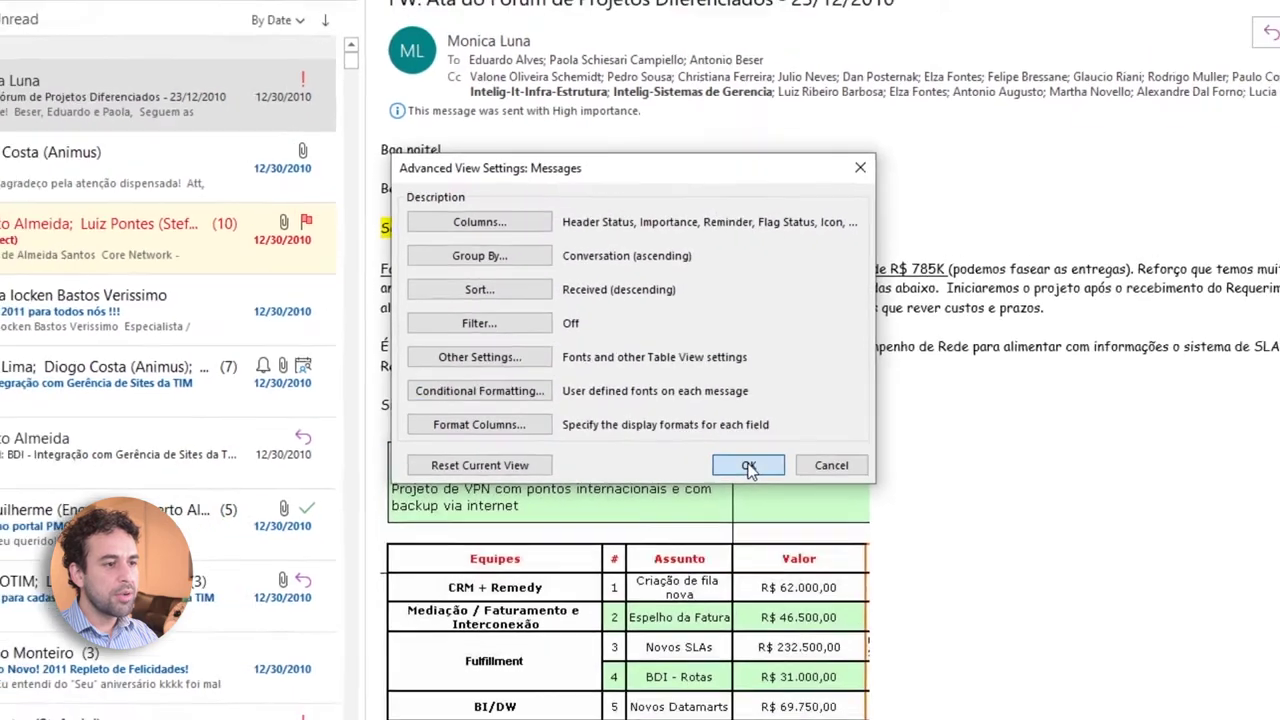
left_click(749, 469)
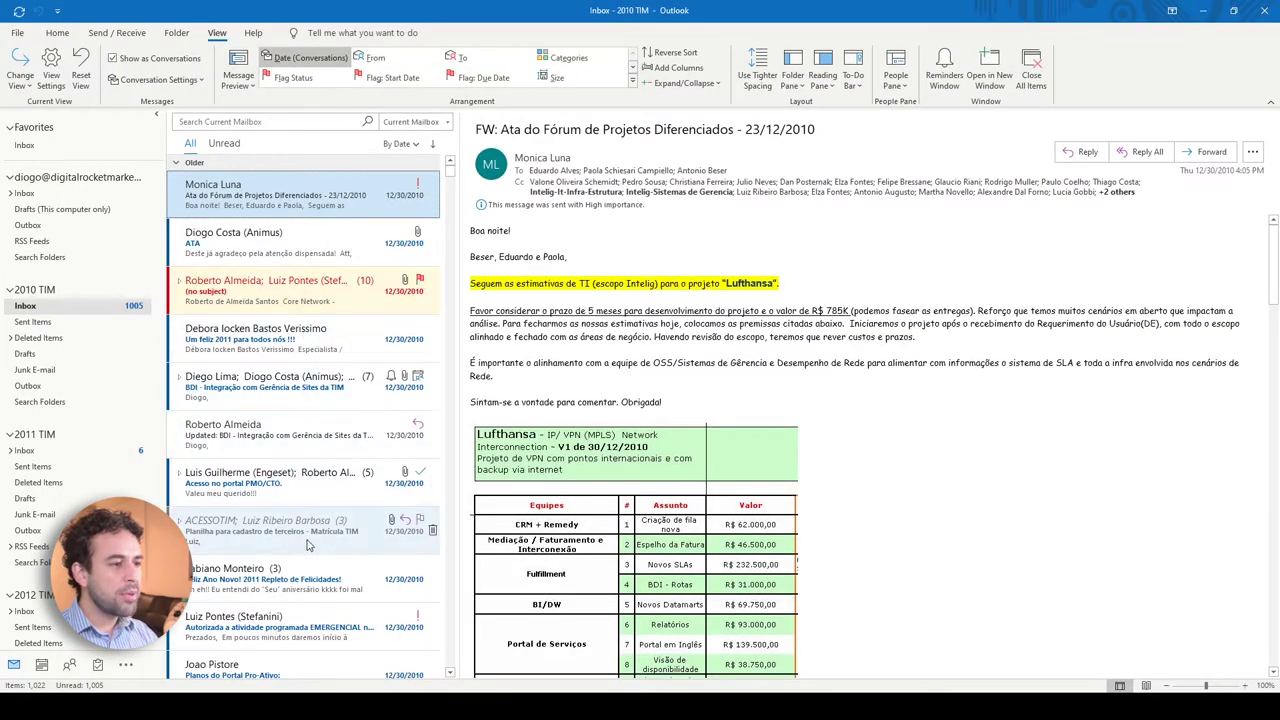
left_click(290, 533)
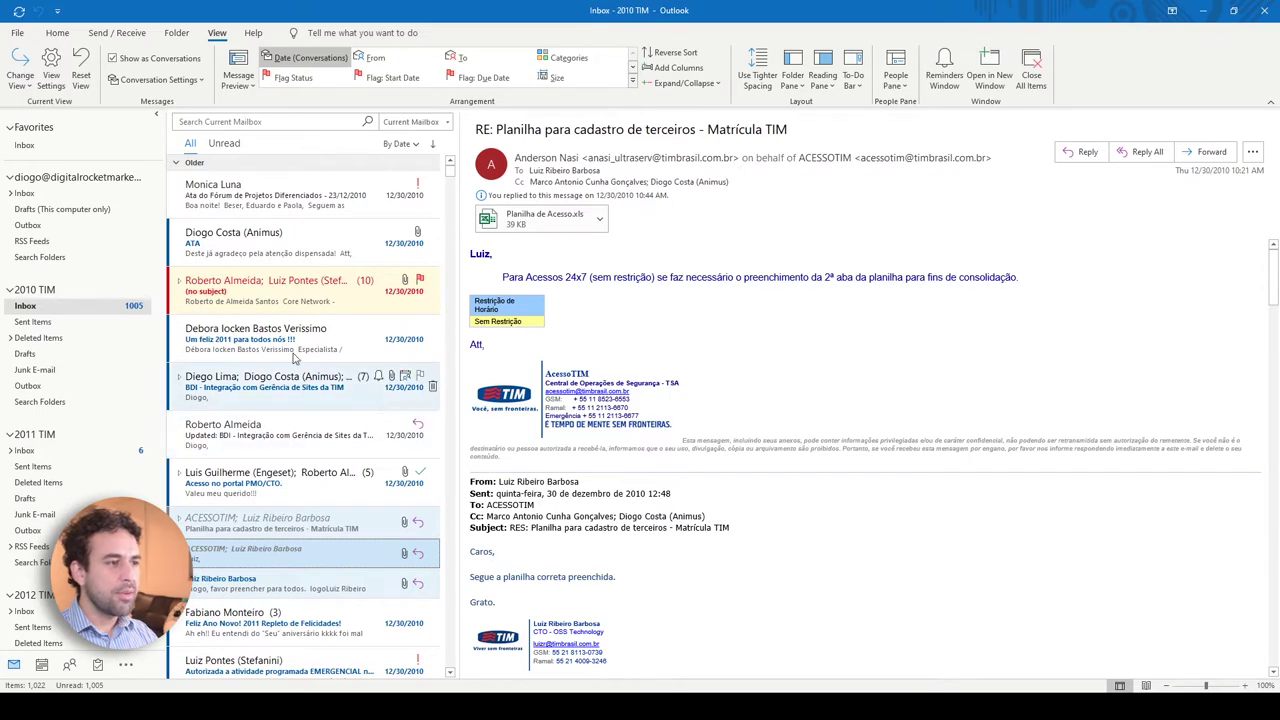
Enable the Important Flag conditional formatting rule, then review and accept its font settings.
left_click(51, 75)
left_click(540, 397)
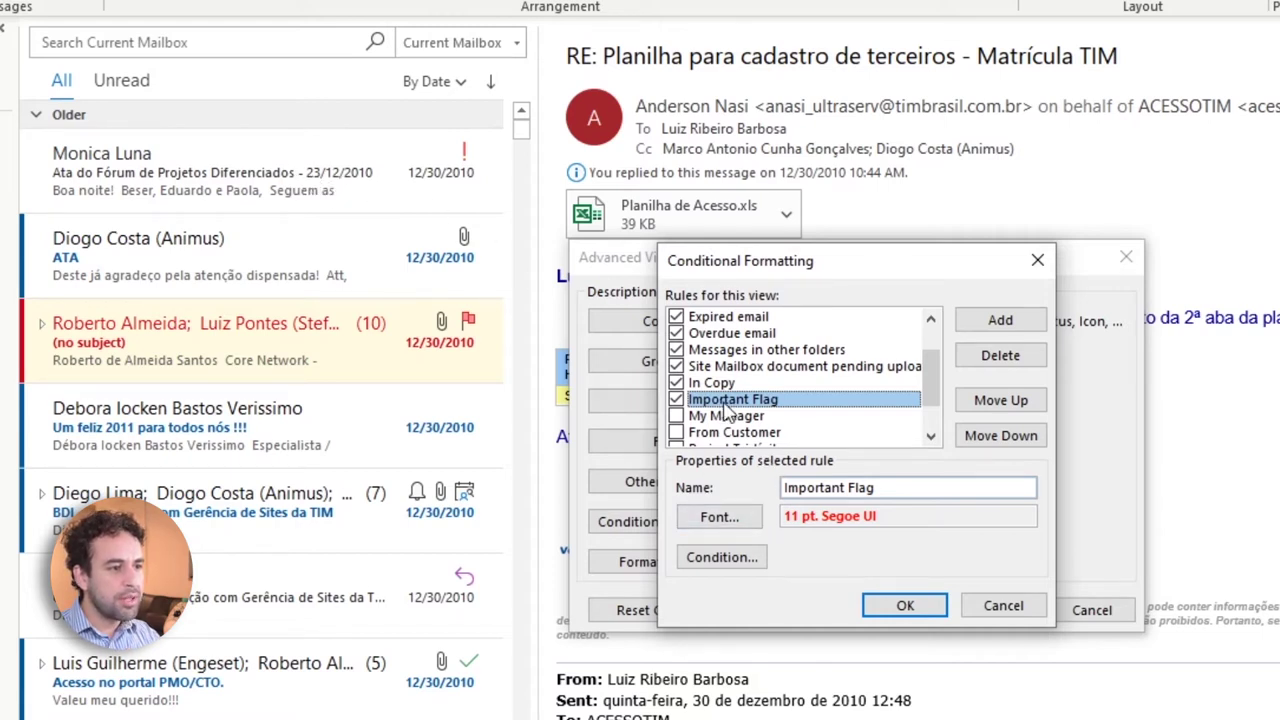
left_click(719, 516)
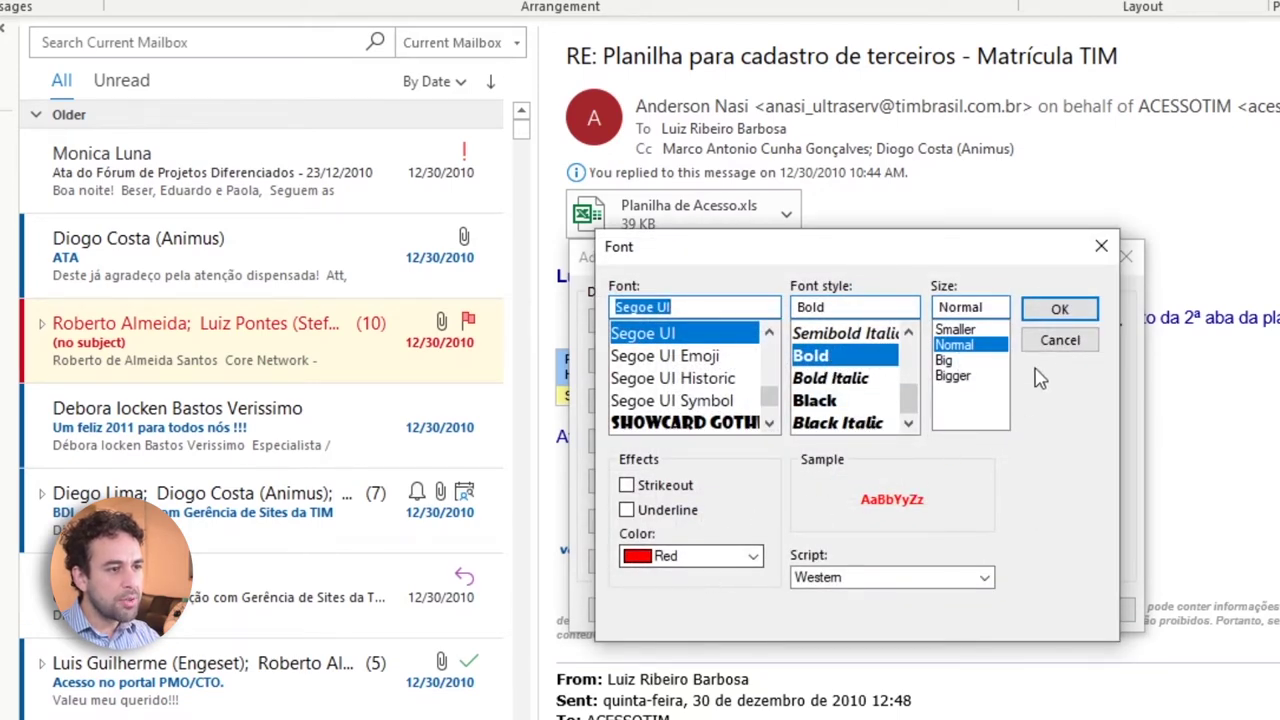
left_click(1059, 309)
Review the Important Flag rule's condition, keep it at unread items whose importance is high, and apply the rule.
left_click(722, 560)
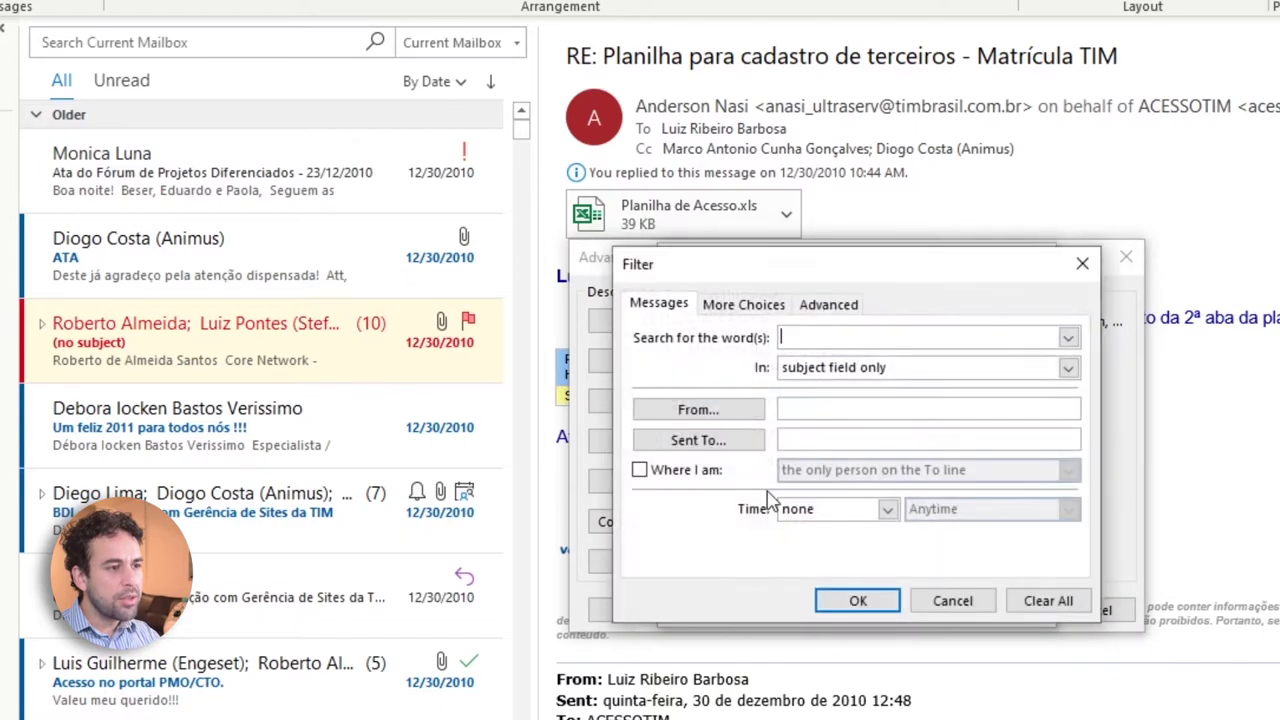
left_click(742, 304)
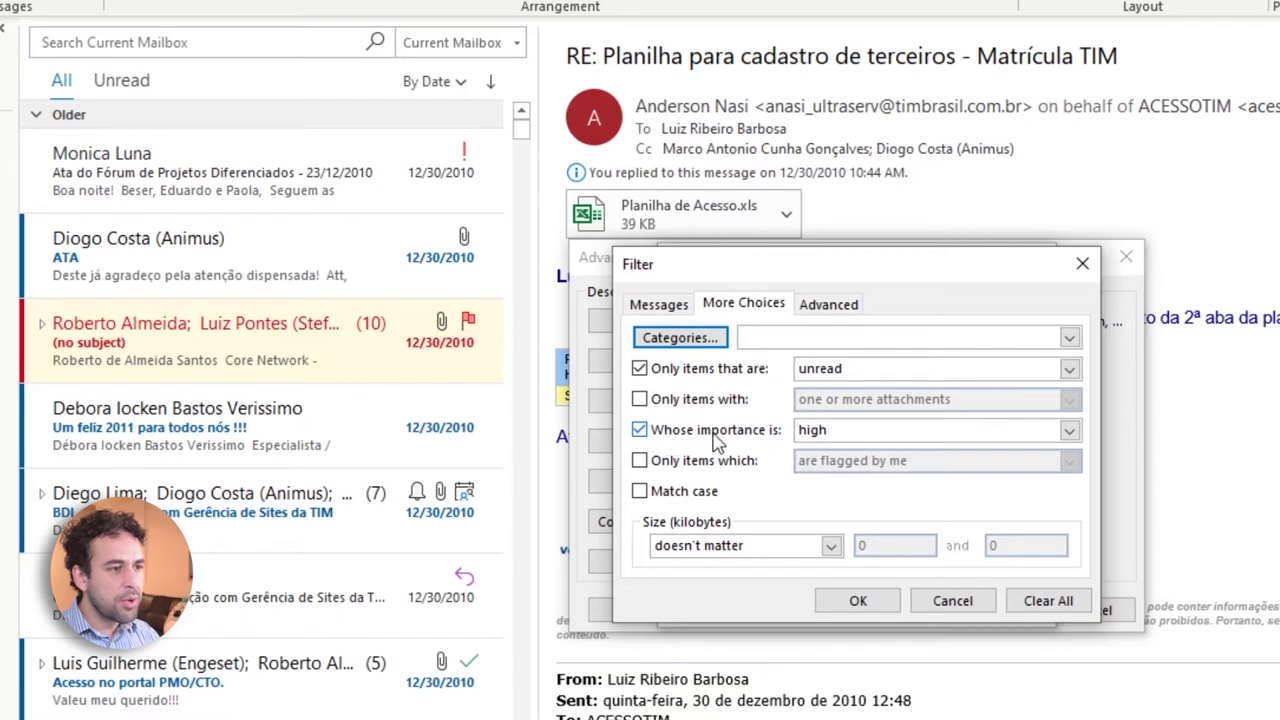
left_click(845, 436)
left_click(838, 468)
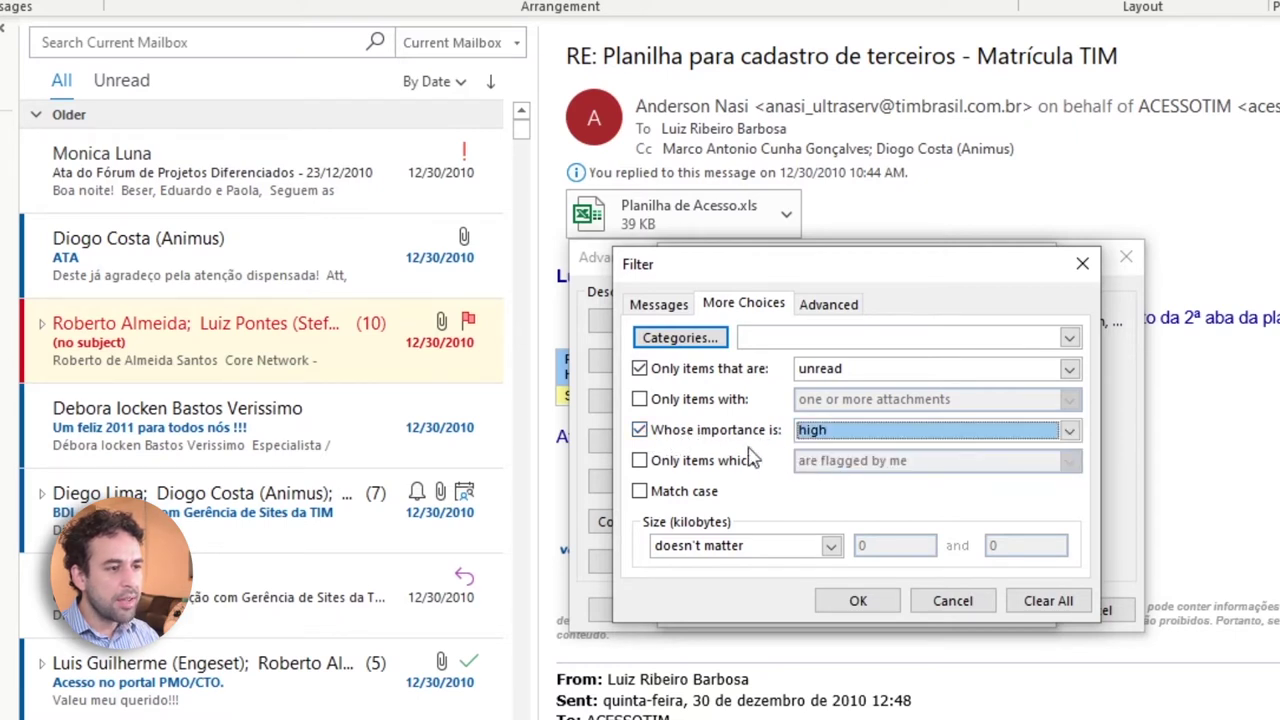
left_click(862, 598)
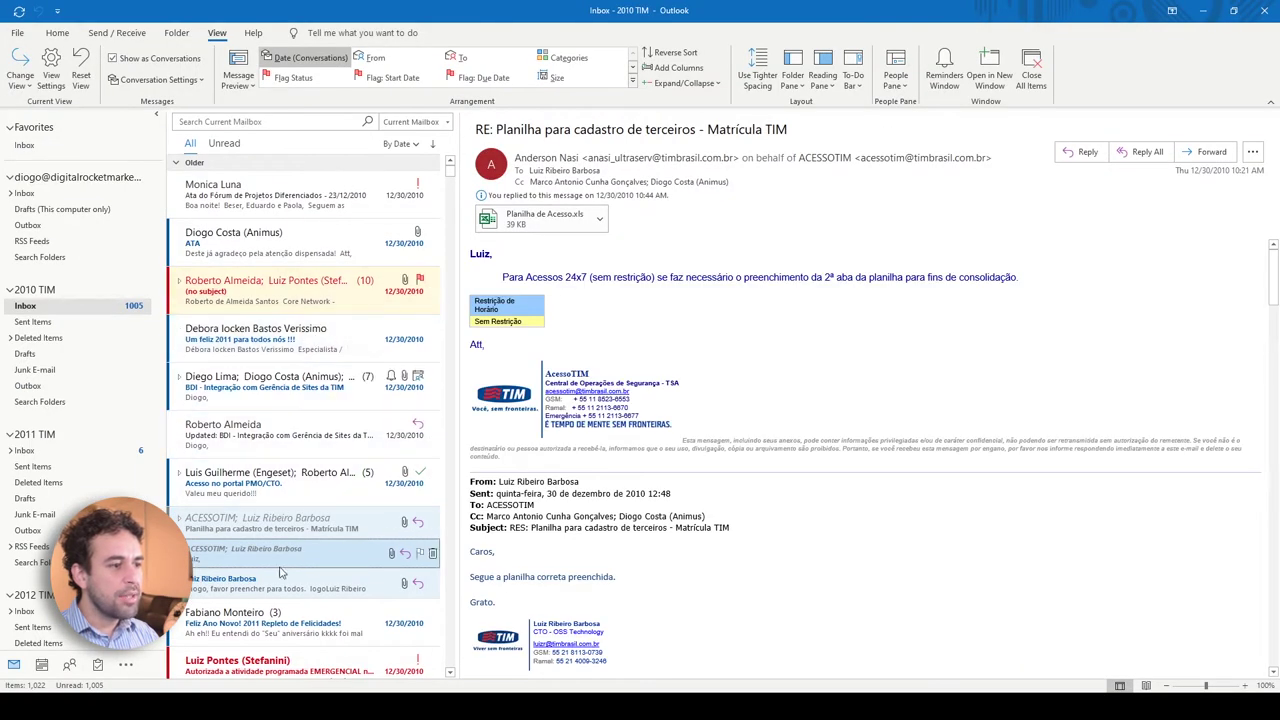
Look through the inbox for high-importance messages and open the one about the authorized emergency activity.
scroll(318, 565, "down", 1)
scroll(318, 565, "down", 3)
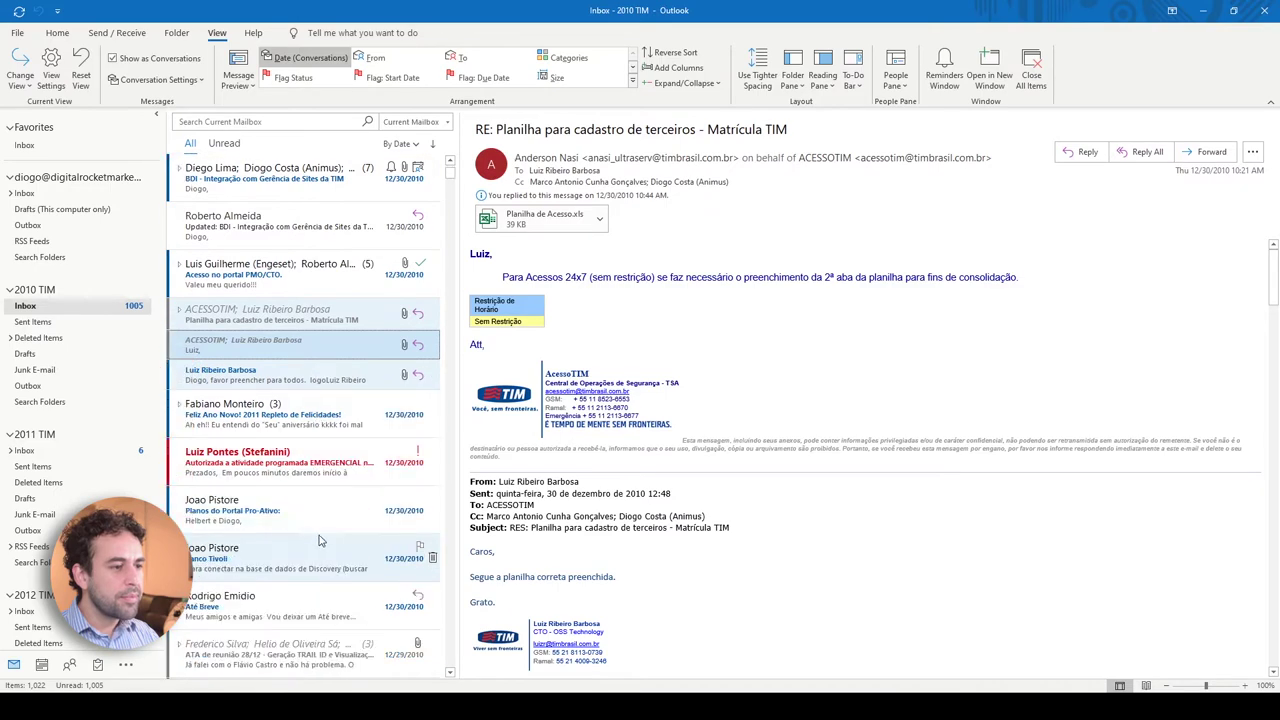
left_click(407, 455)
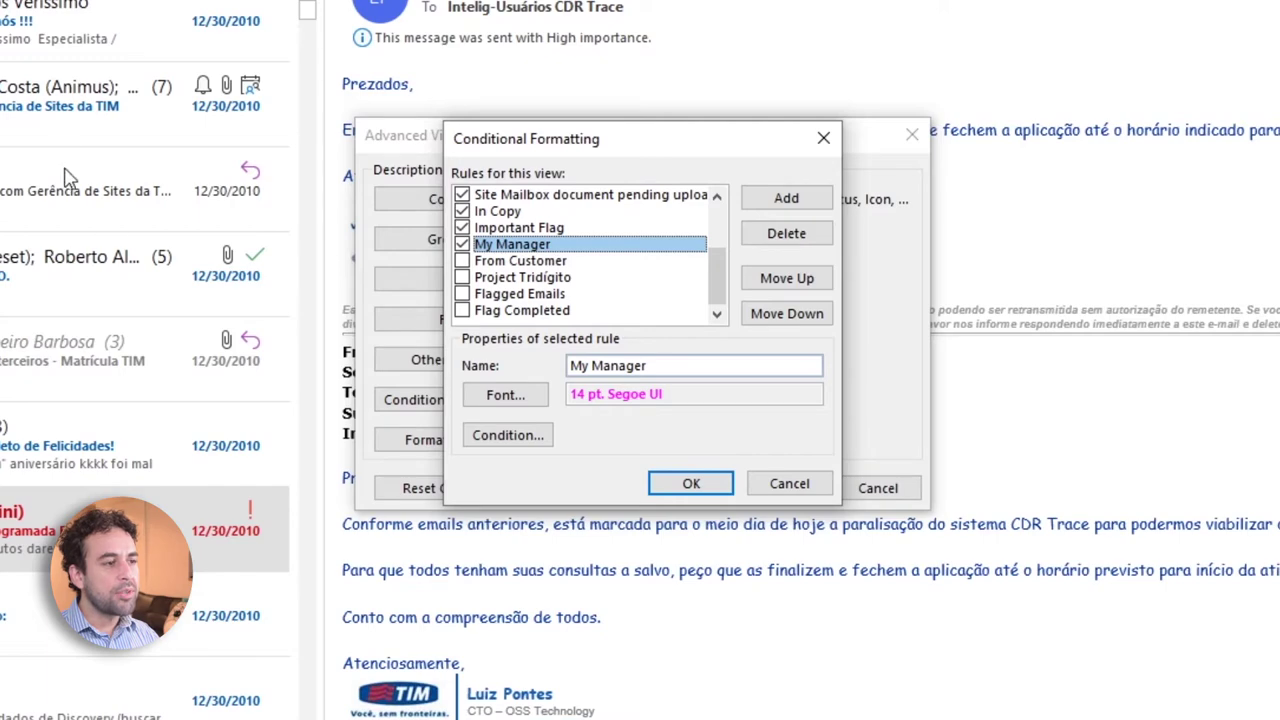
Review the My Manager rule's font and its sender and unread conditions, and apply the enabled rule to the inbox view.
left_click(508, 394)
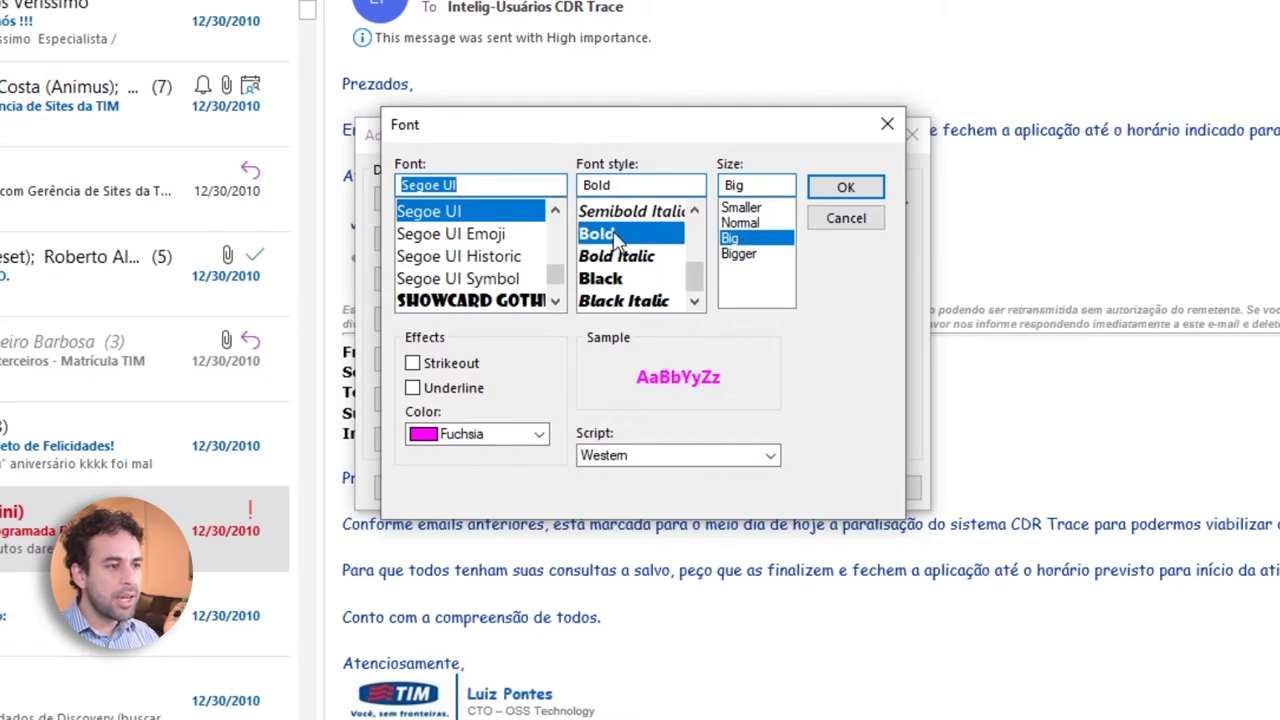
left_click(818, 192)
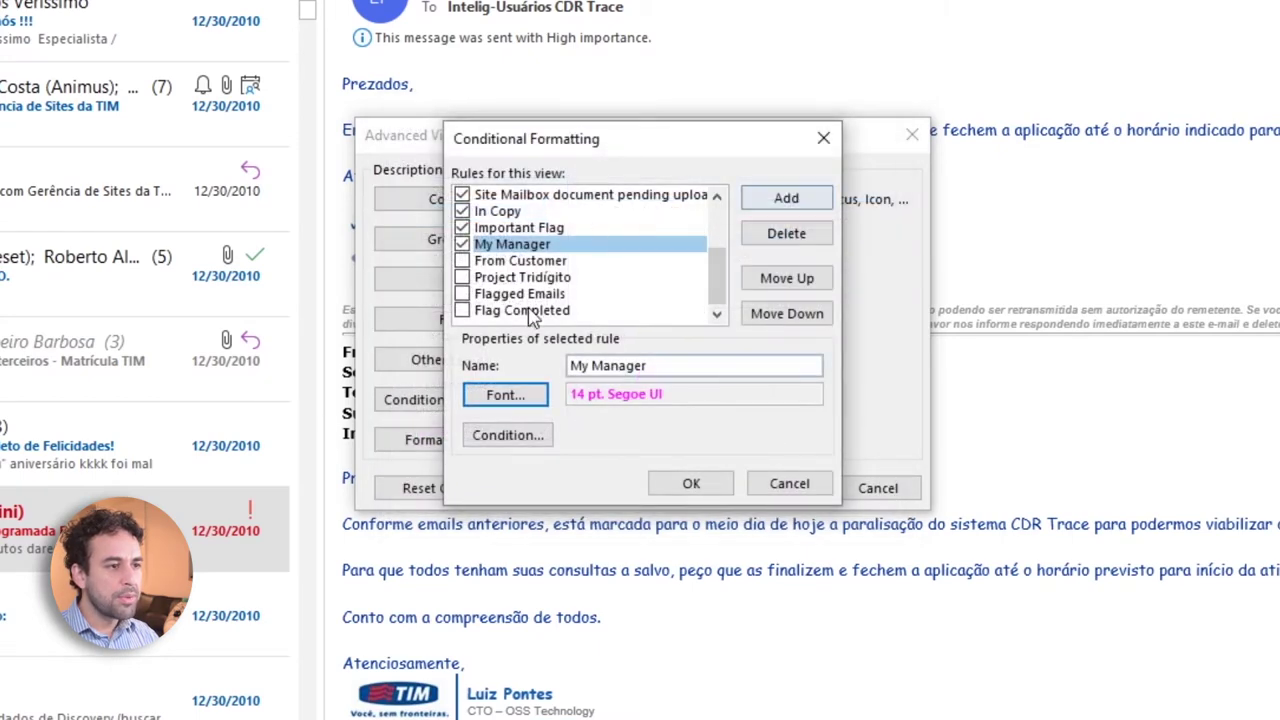
left_click(515, 440)
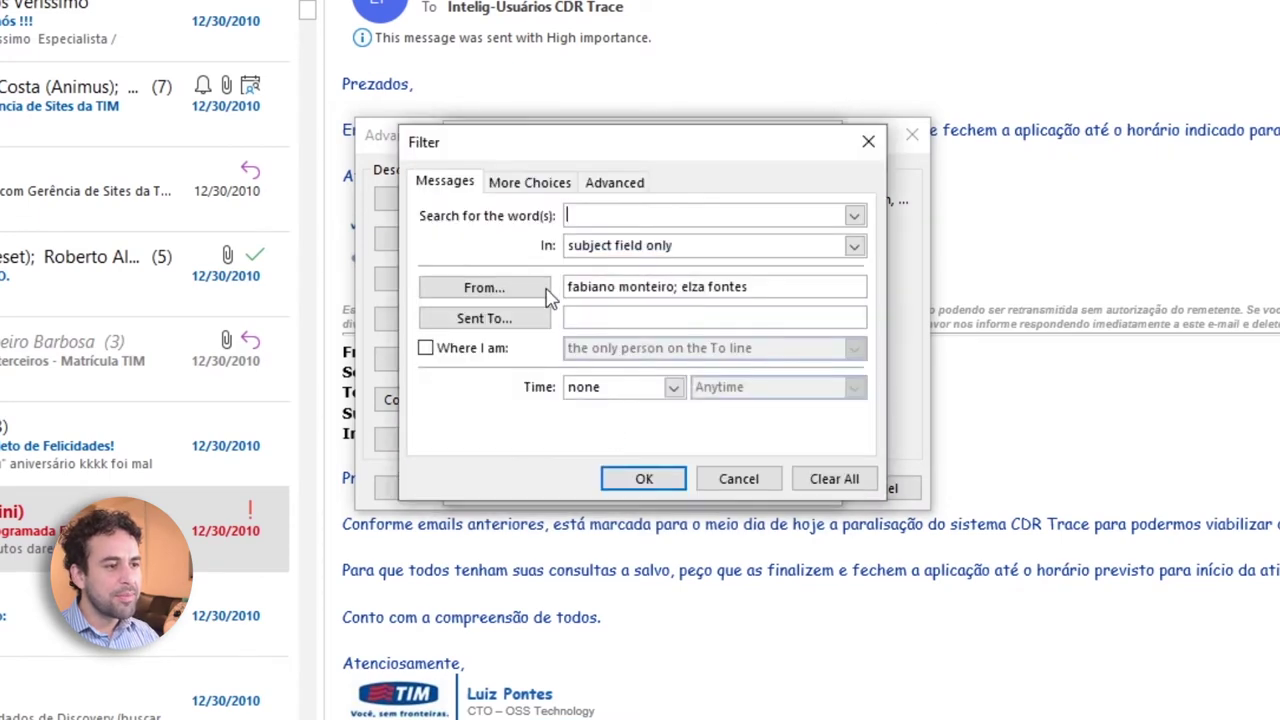
left_click_drag(567, 287, 733, 288)
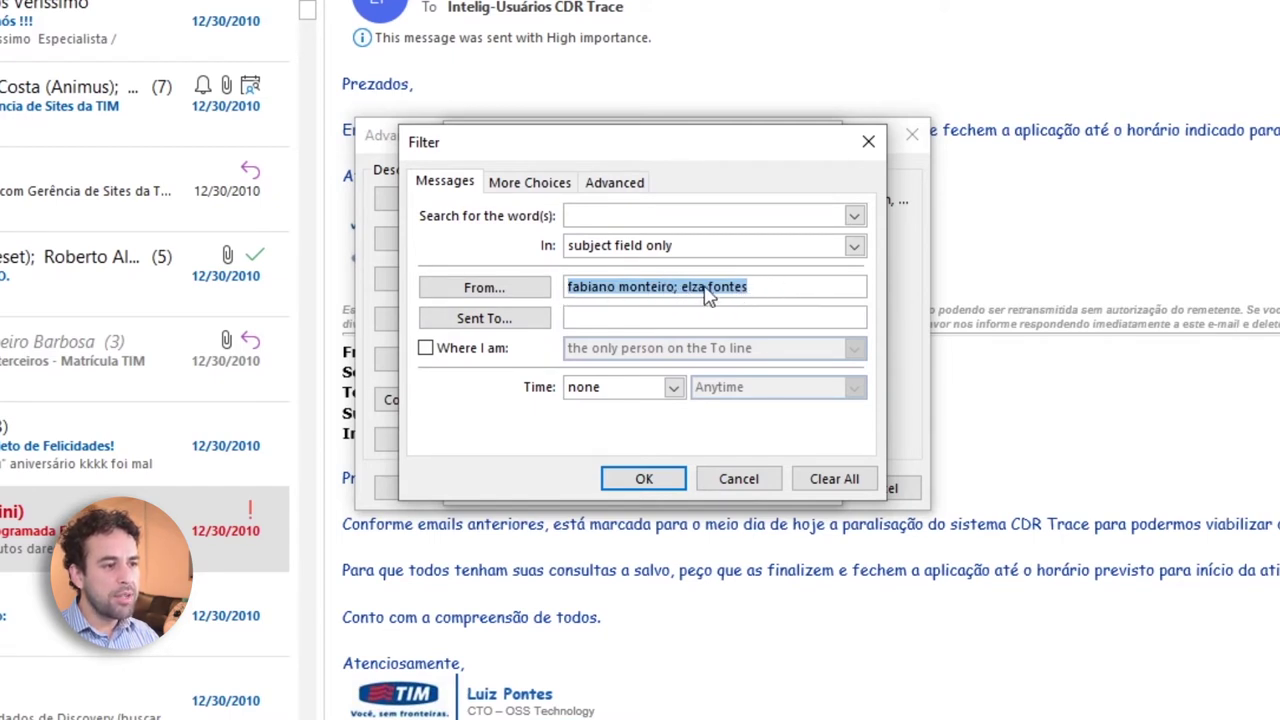
left_click(520, 188)
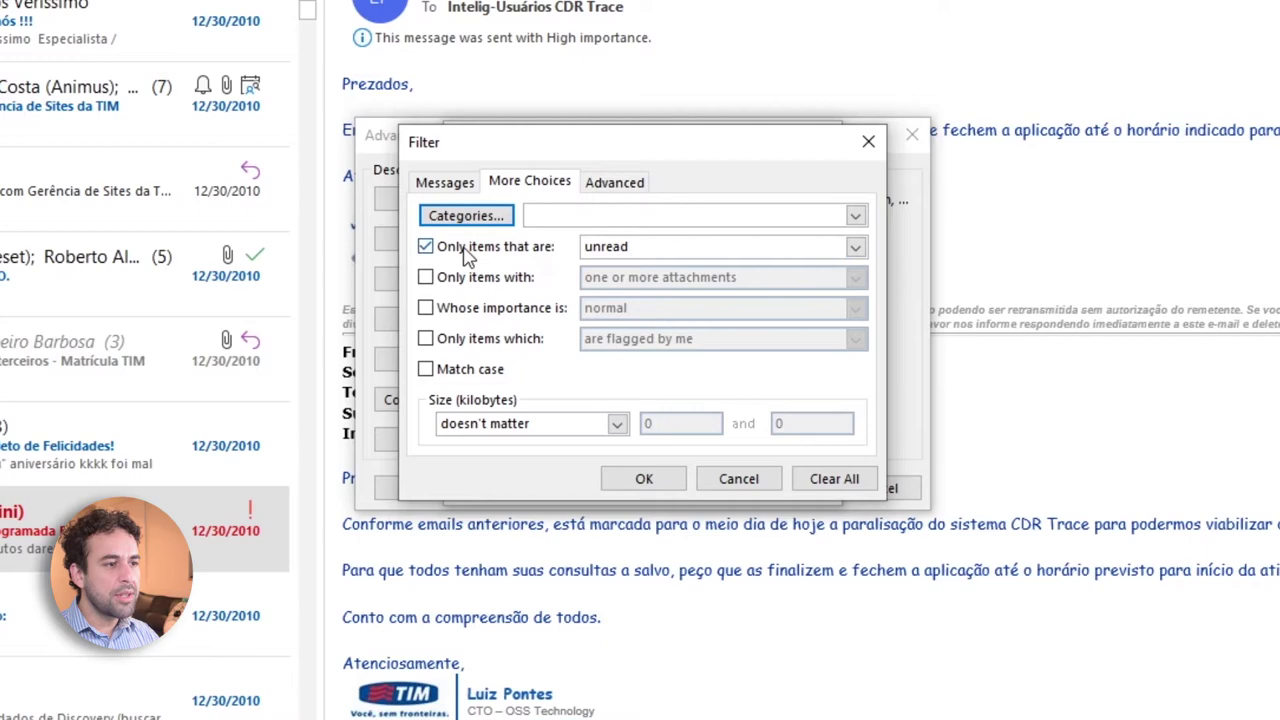
left_click(643, 478)
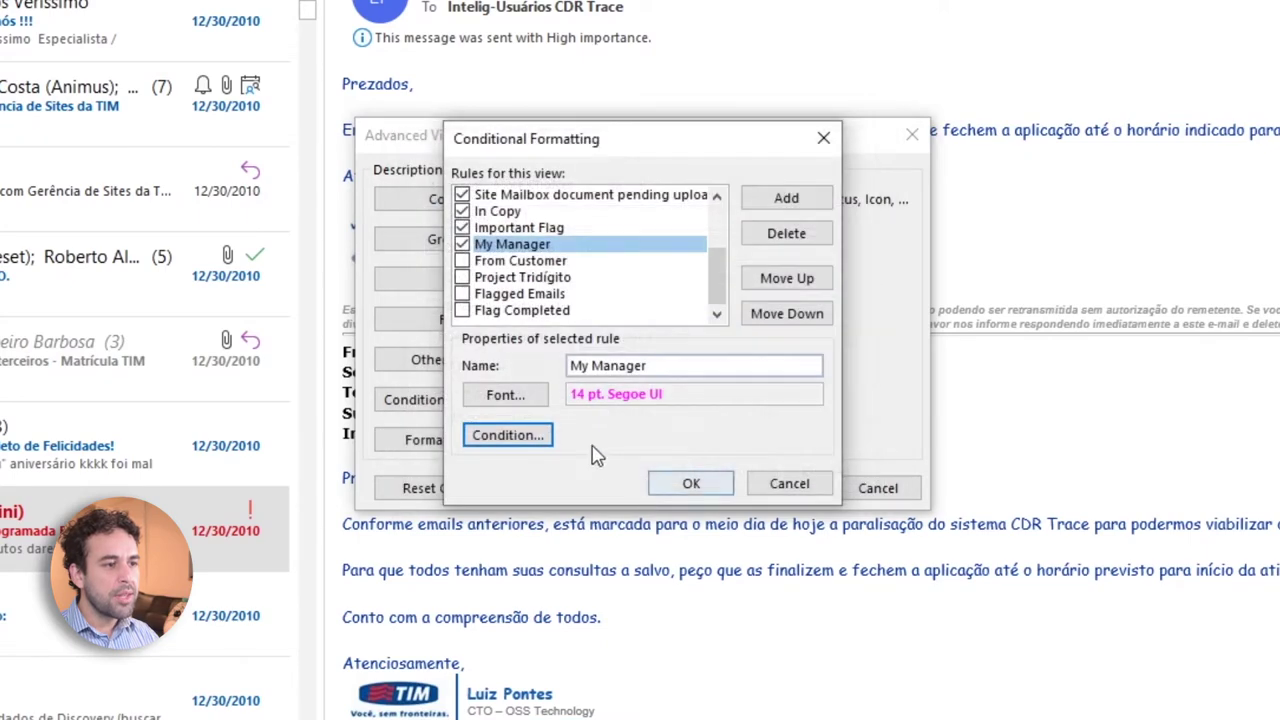
left_click(688, 481)
left_click(781, 488)
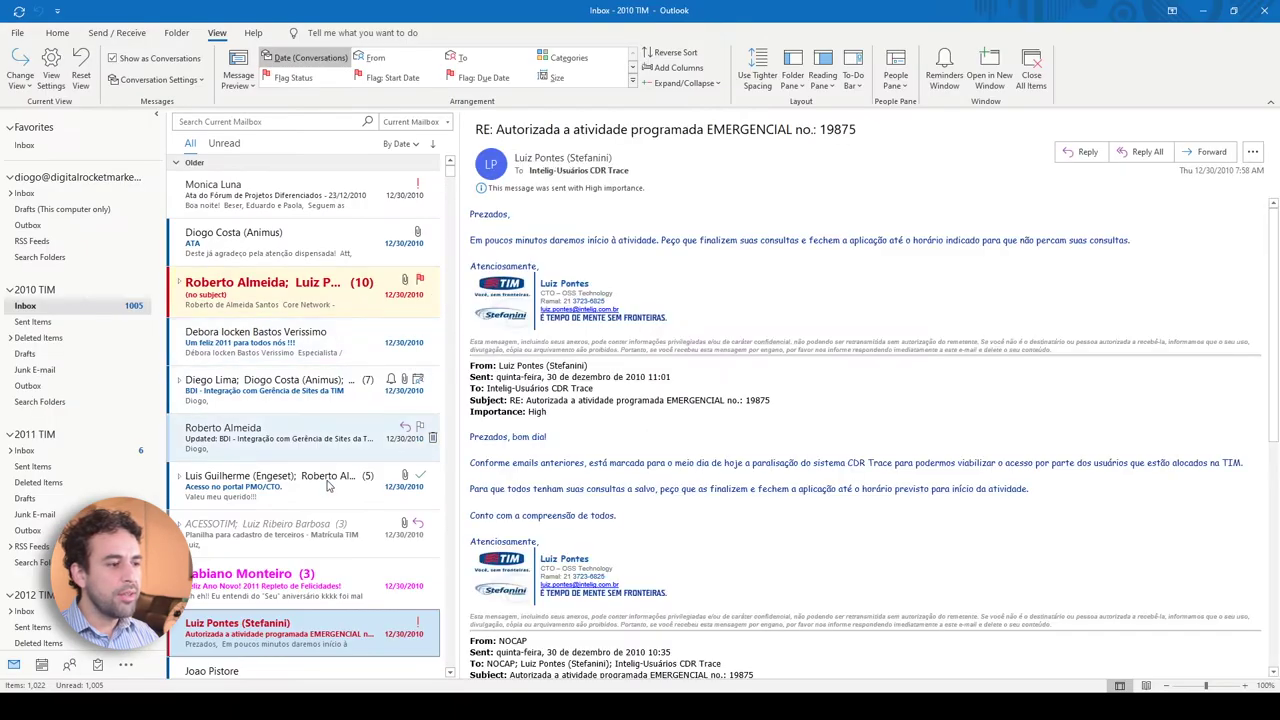
Open the inbox messages from the managers named in the My Manager rule to check their formatting.
left_click(338, 592)
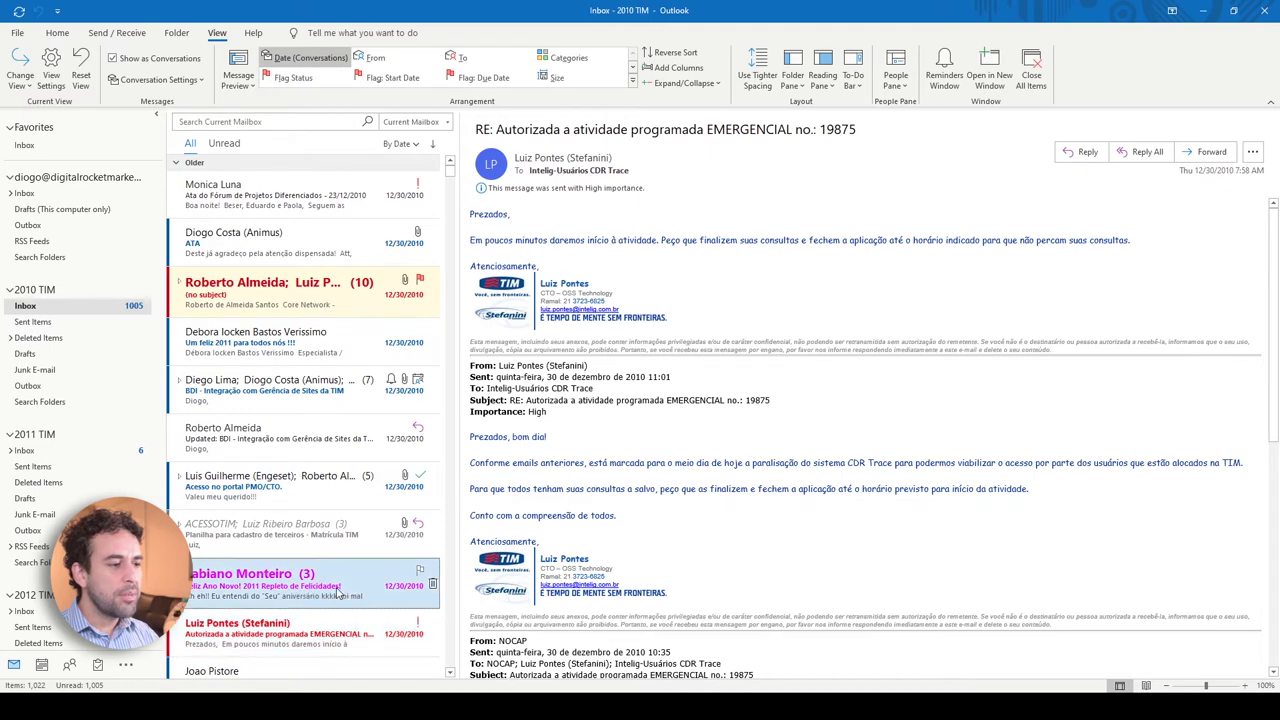
scroll(338, 601, "down", 10)
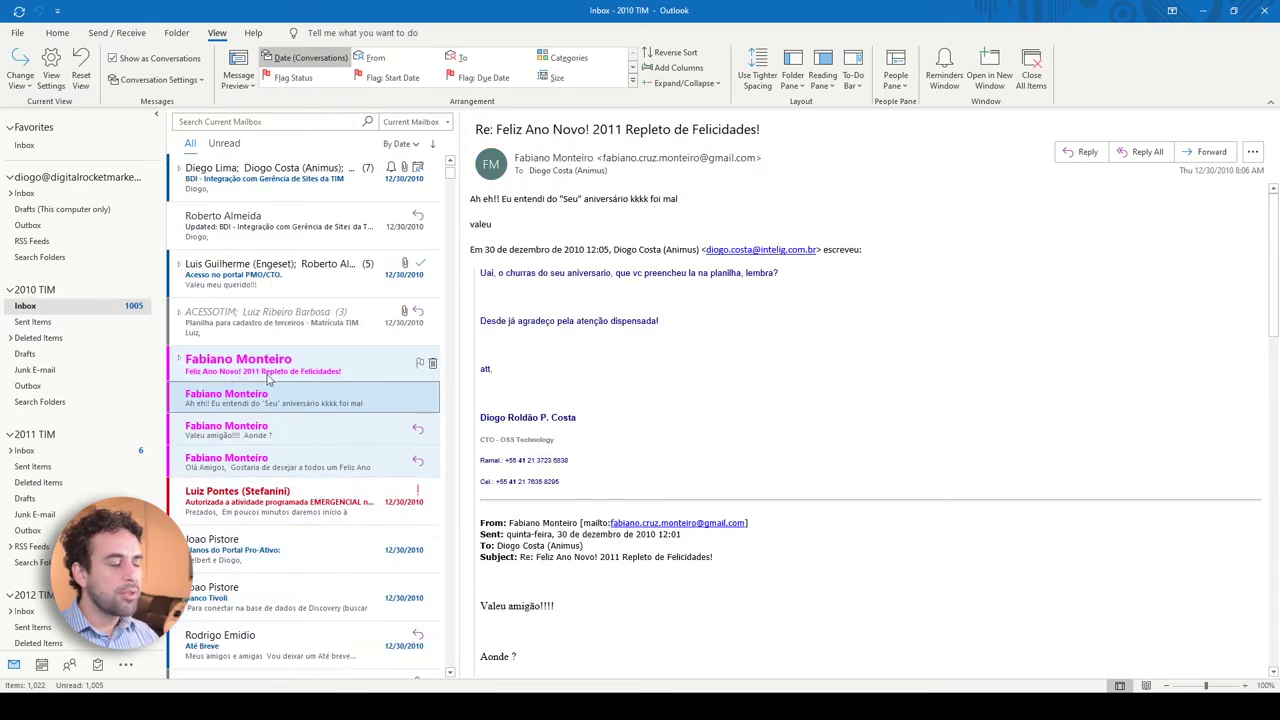
left_click(325, 513)
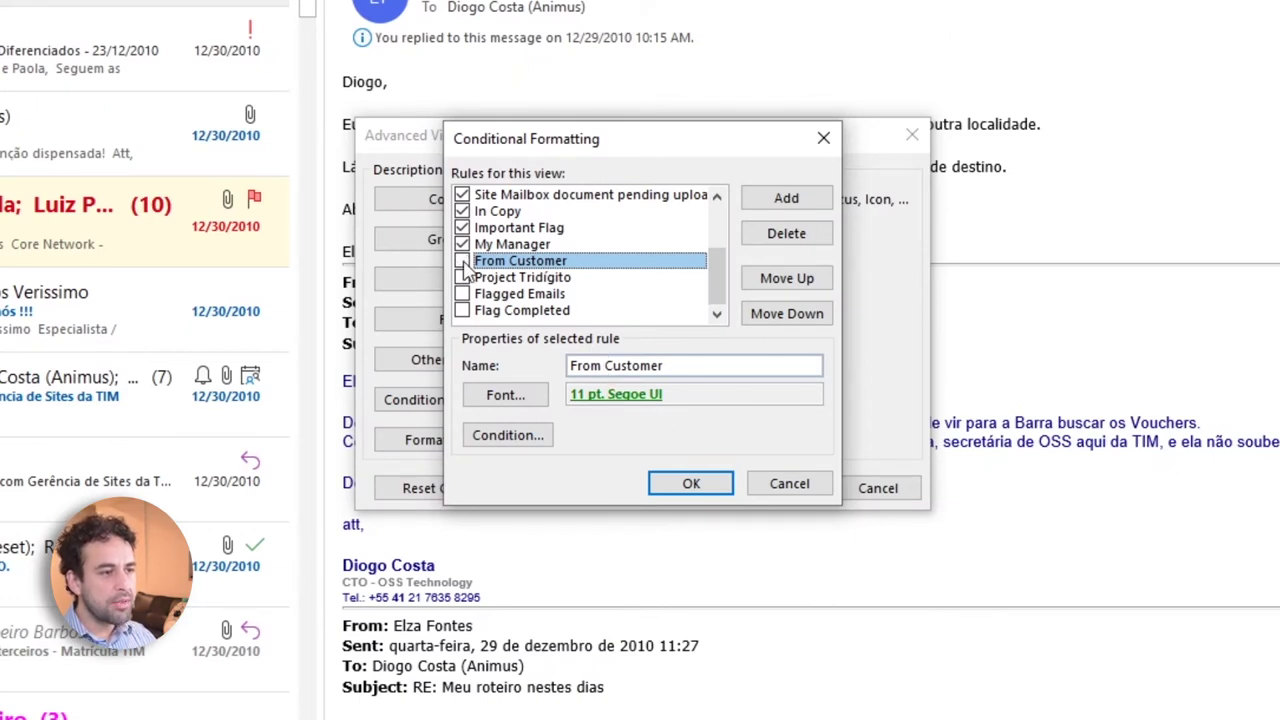
left_click(505, 395)
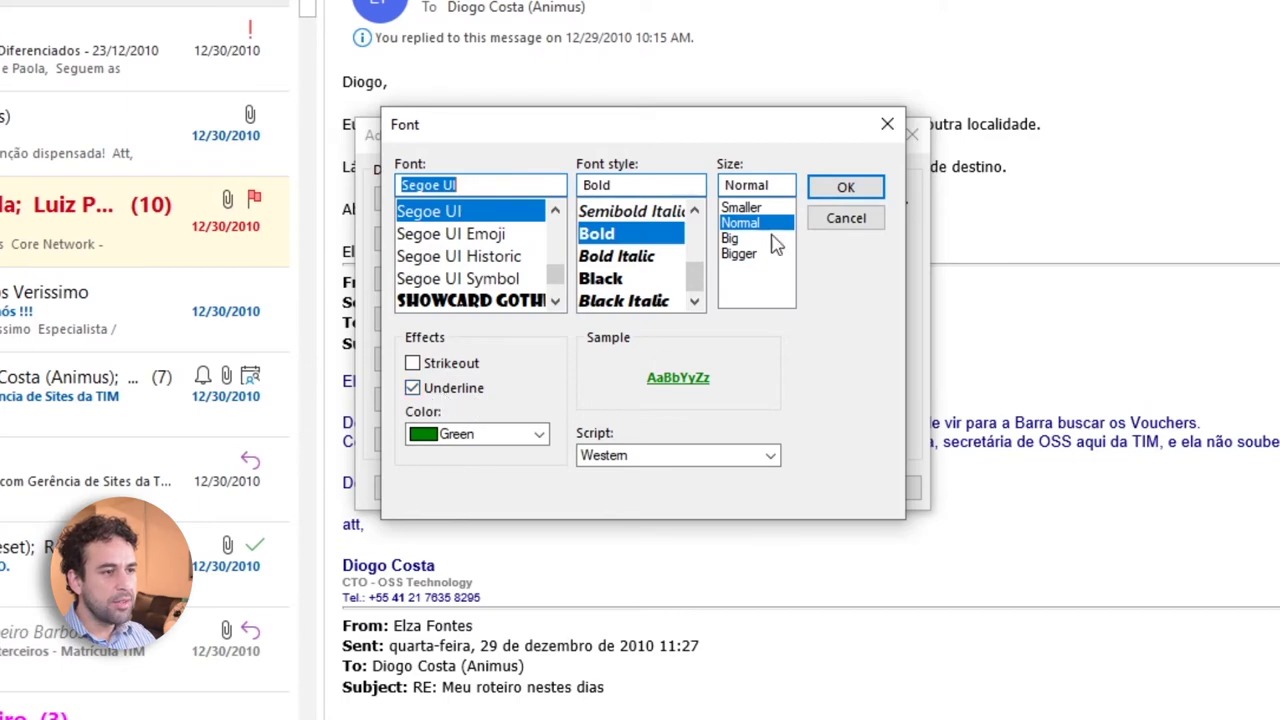
left_click(846, 188)
left_click(522, 440)
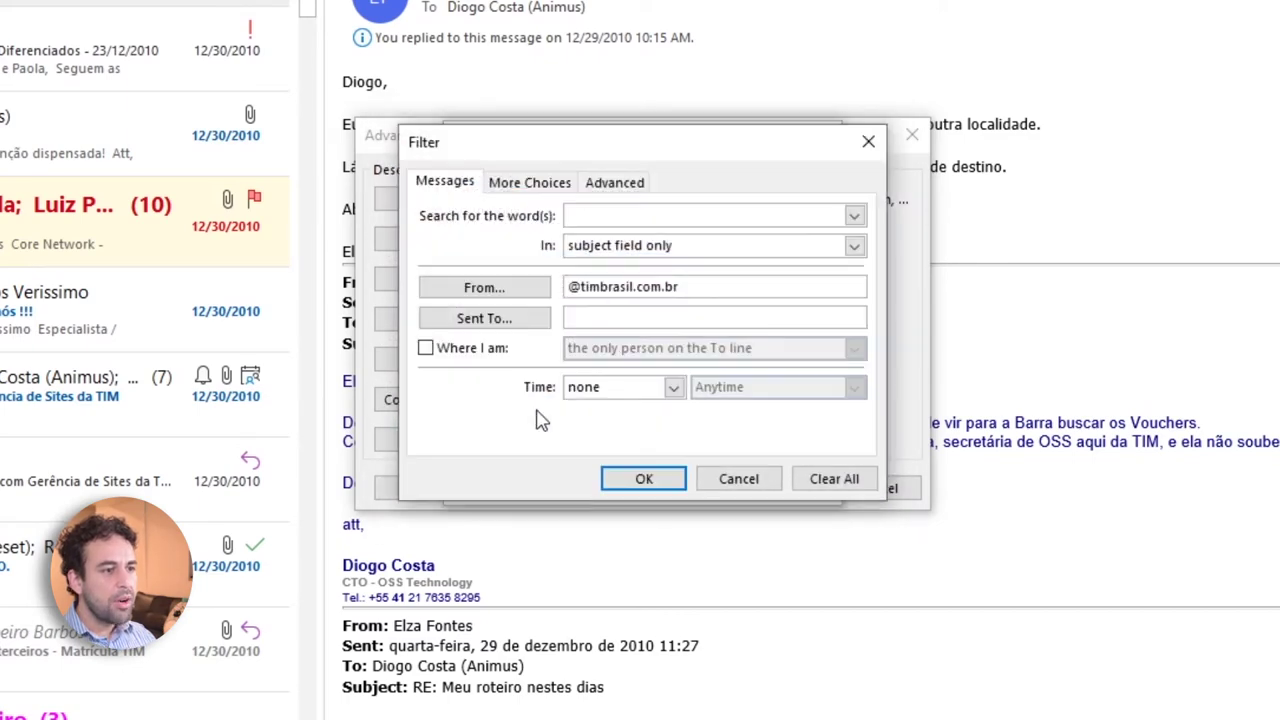
double_click(605, 287)
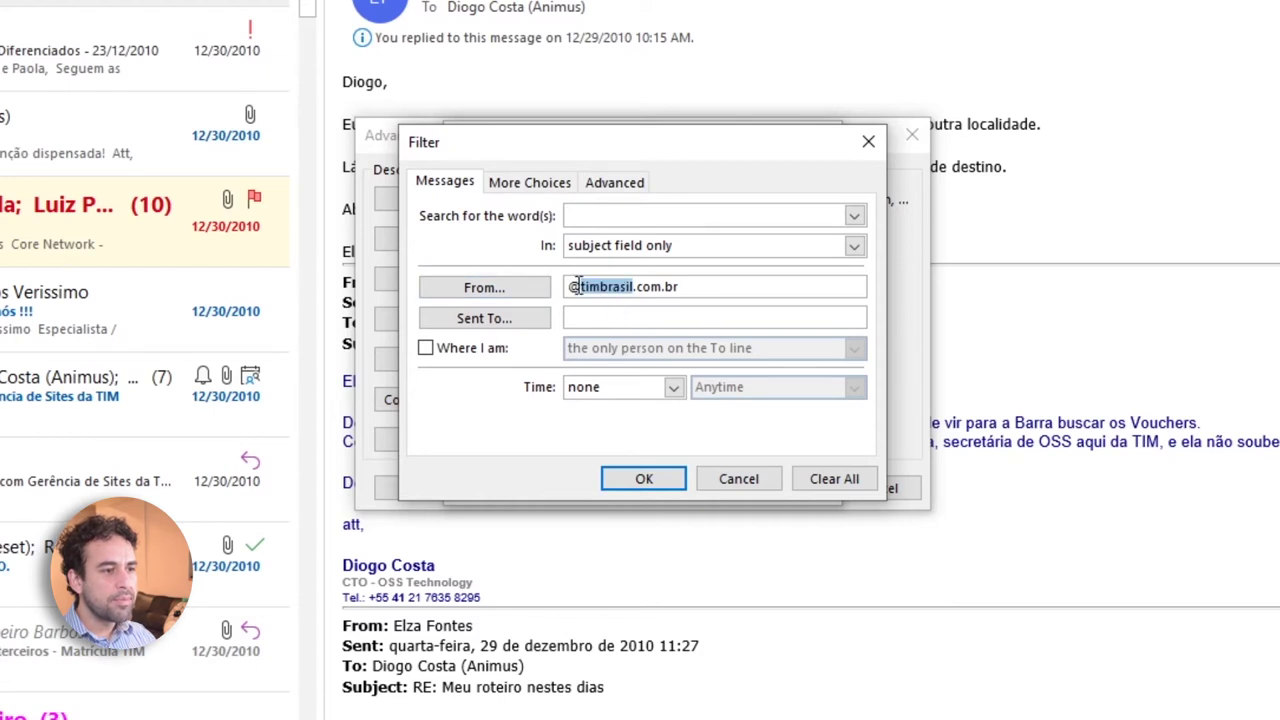
double_click(655, 287)
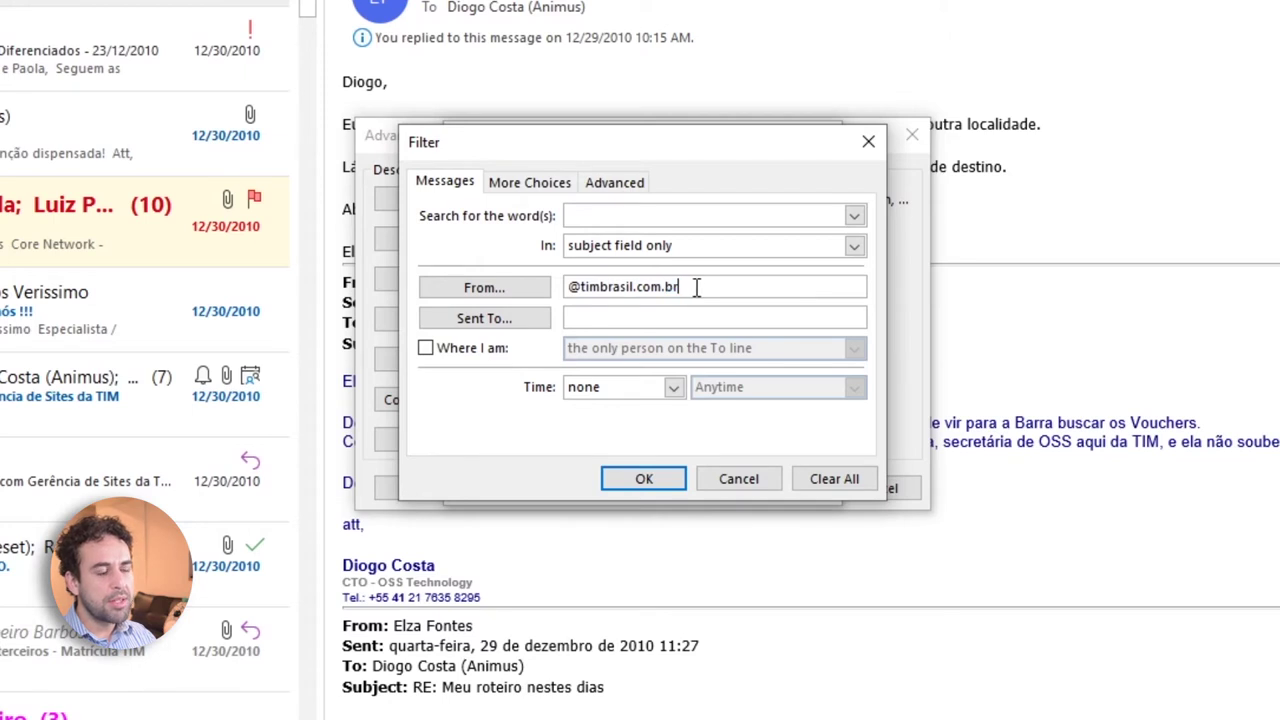
left_click_drag(716, 290, 557, 288)
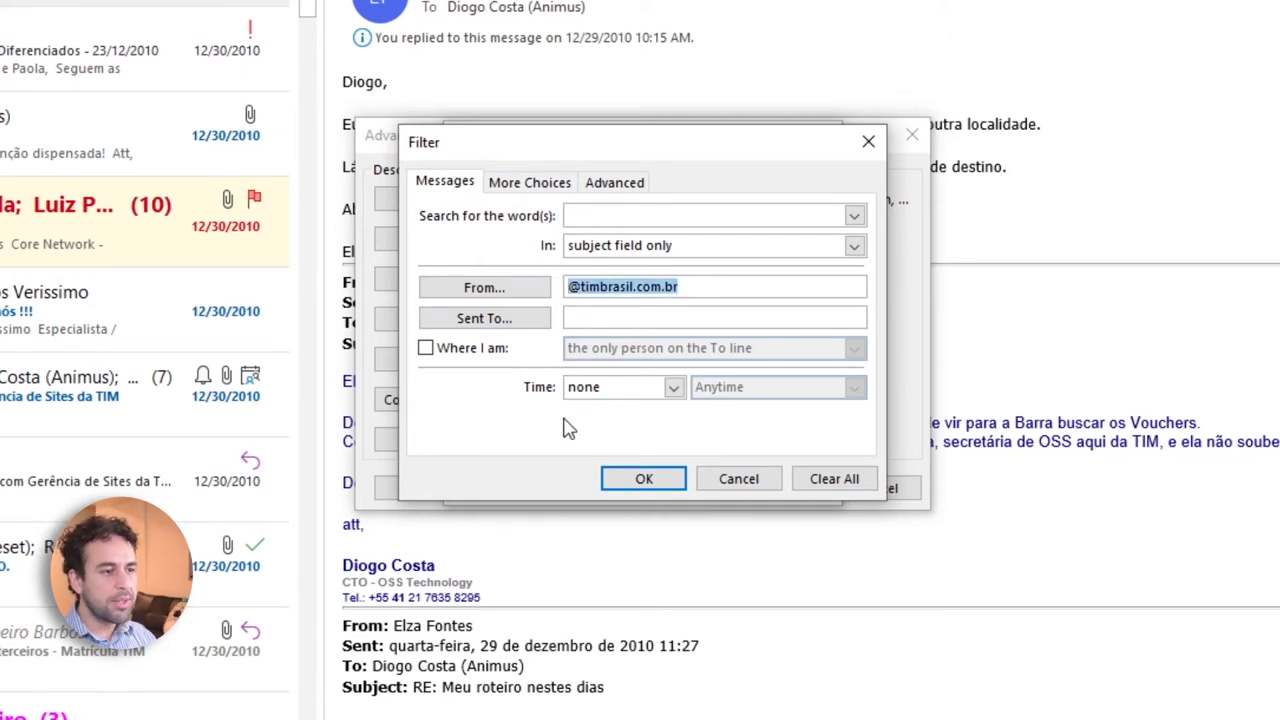
left_click(643, 479)
left_click(686, 480)
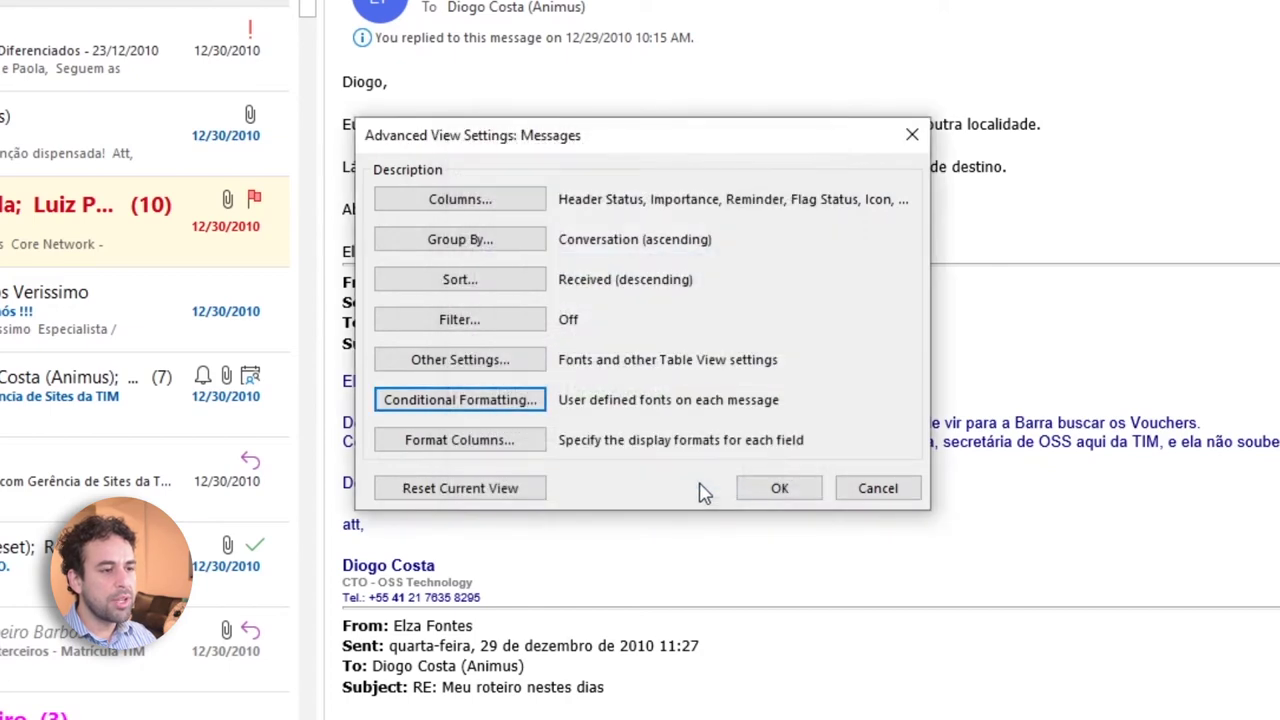
left_click(781, 489)
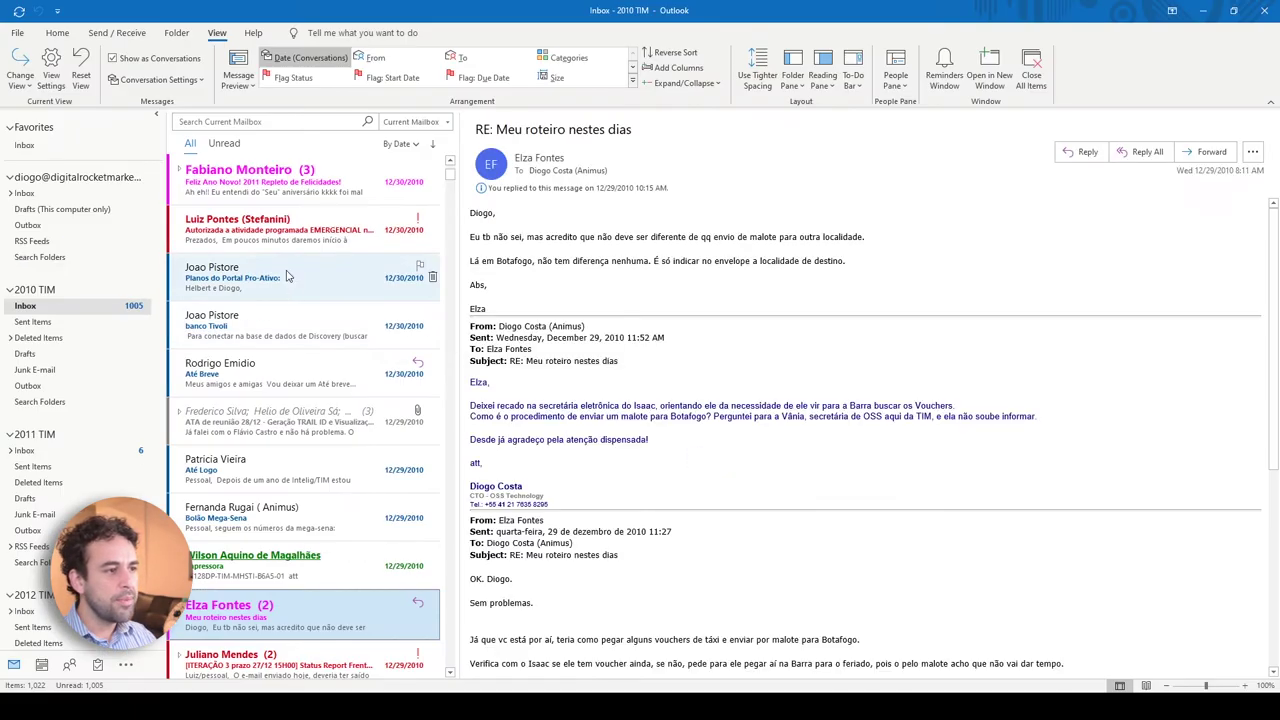
Look through the inbox for messages from the customer's domain and open the printer and voucher messages.
scroll(30, 217, "up", 5)
scroll(294, 300, "down", 5)
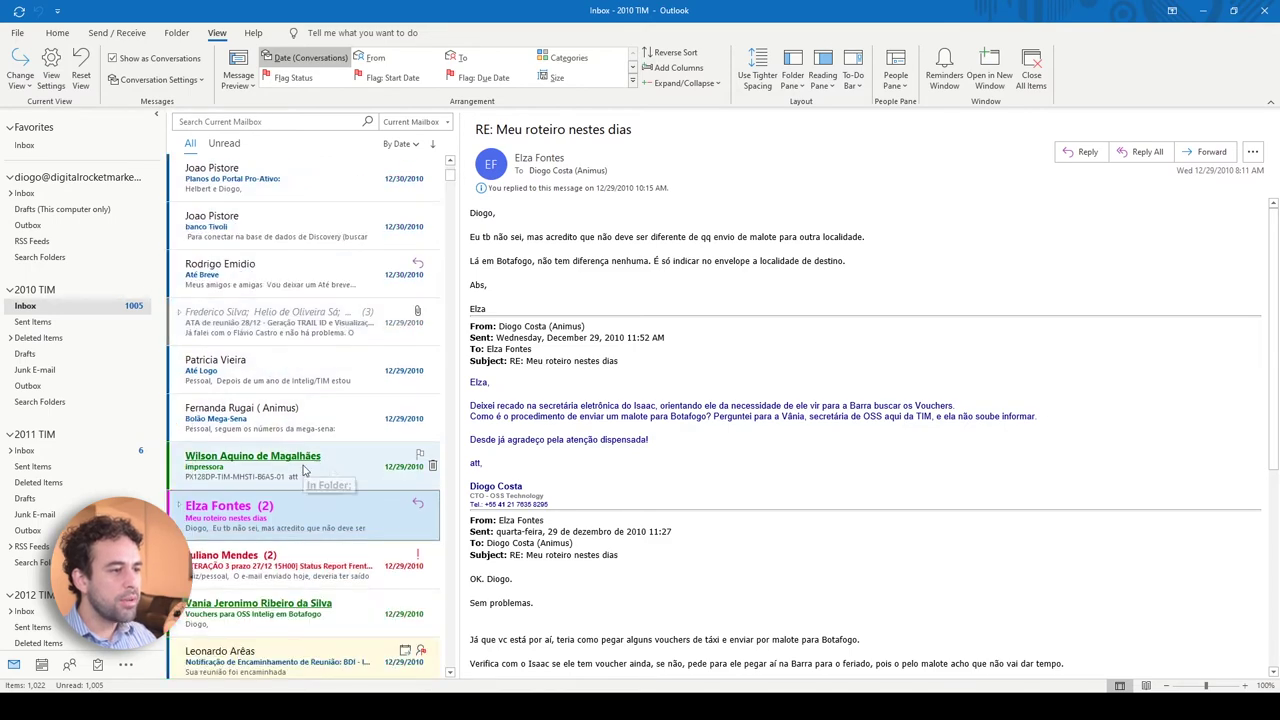
left_click(306, 468)
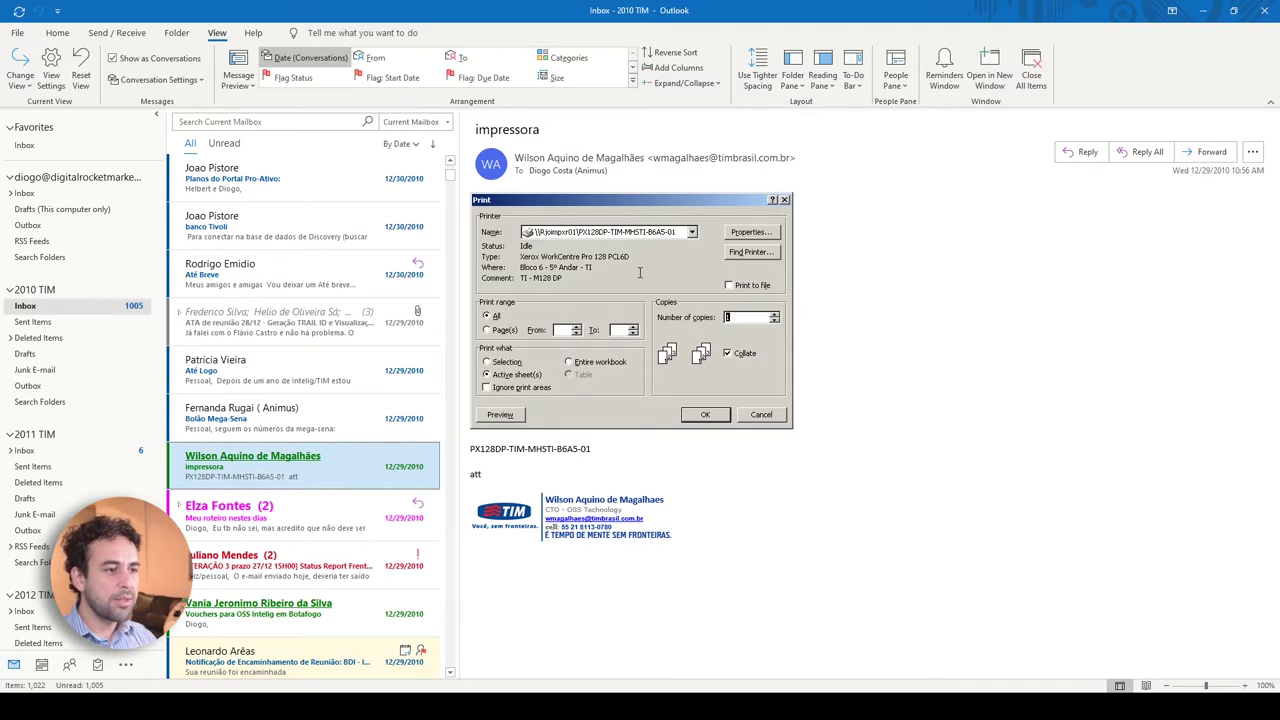
left_click(410, 610)
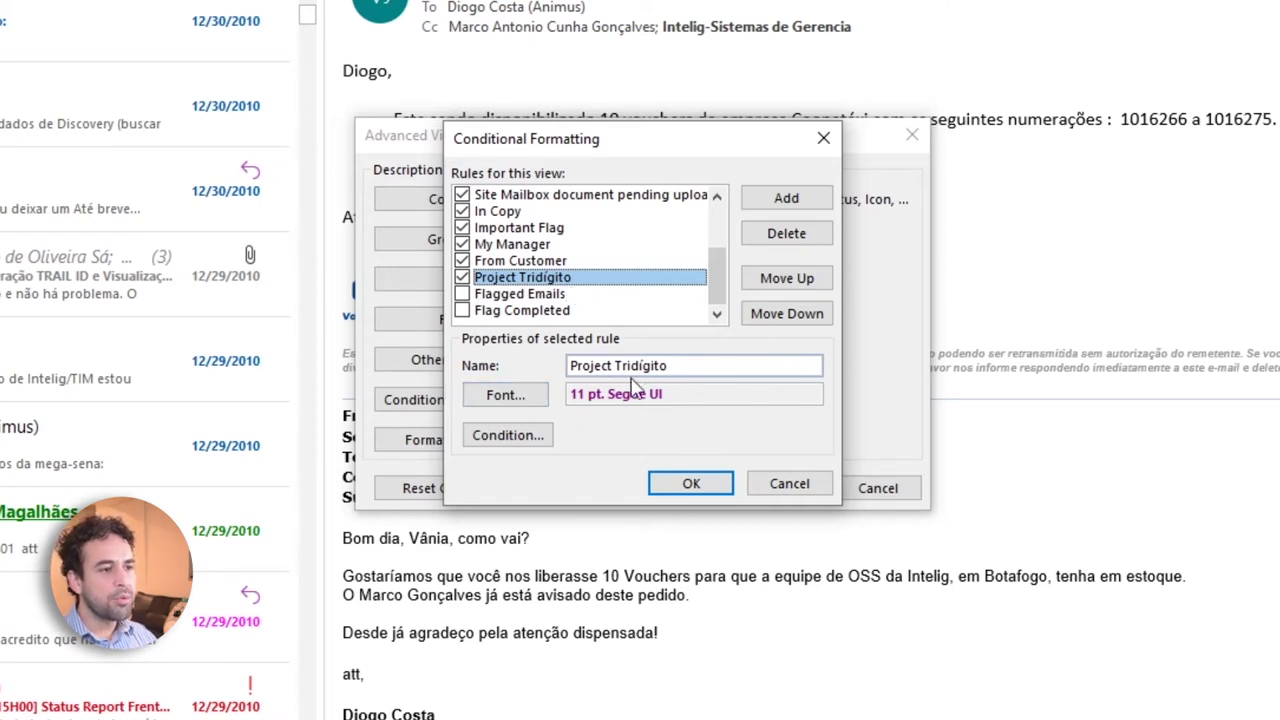
Review the Project Tridígito rule's font and its condition matching the word Tridígito in the subject field only.
left_click(523, 396)
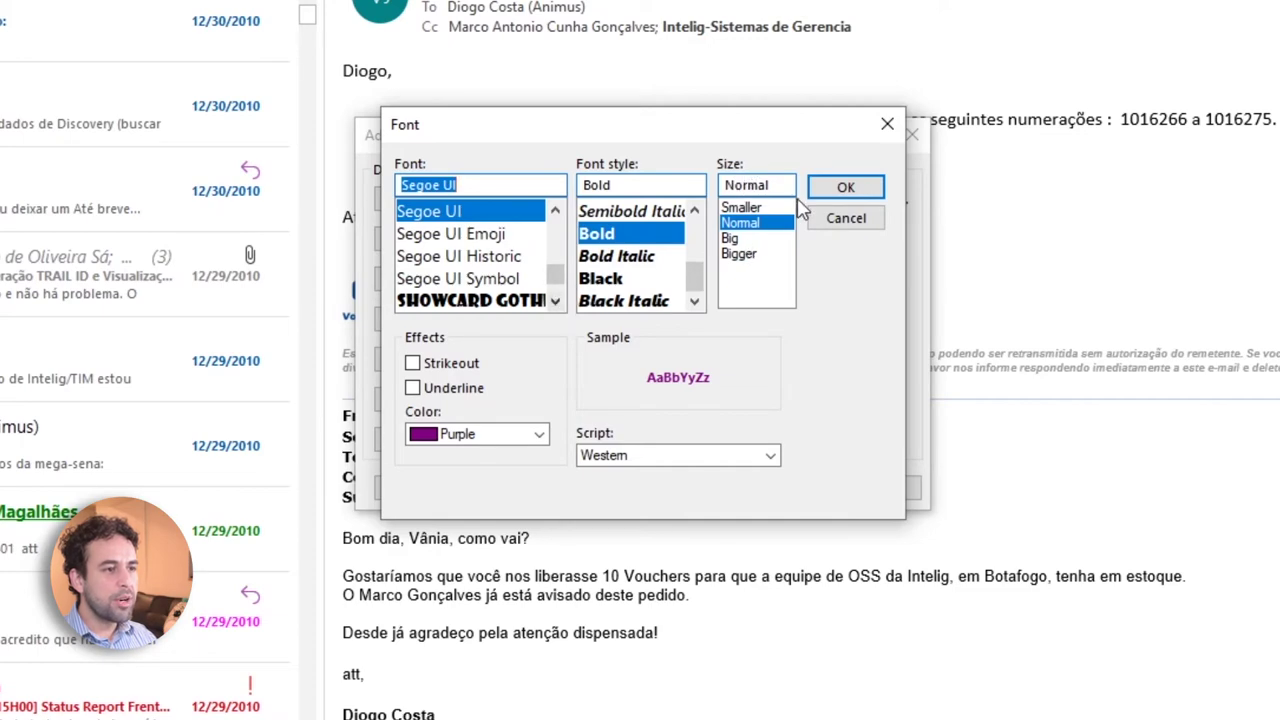
left_click(845, 188)
left_click(508, 438)
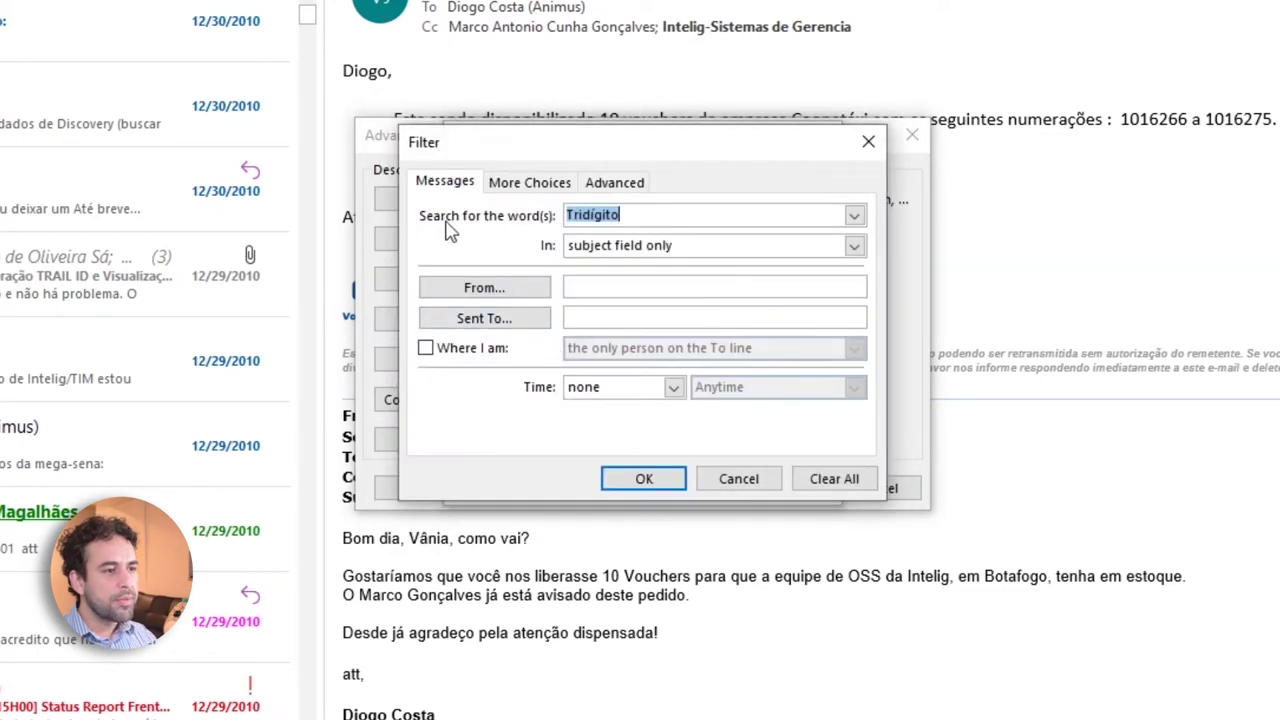
left_click(652, 214)
double_click(606, 214)
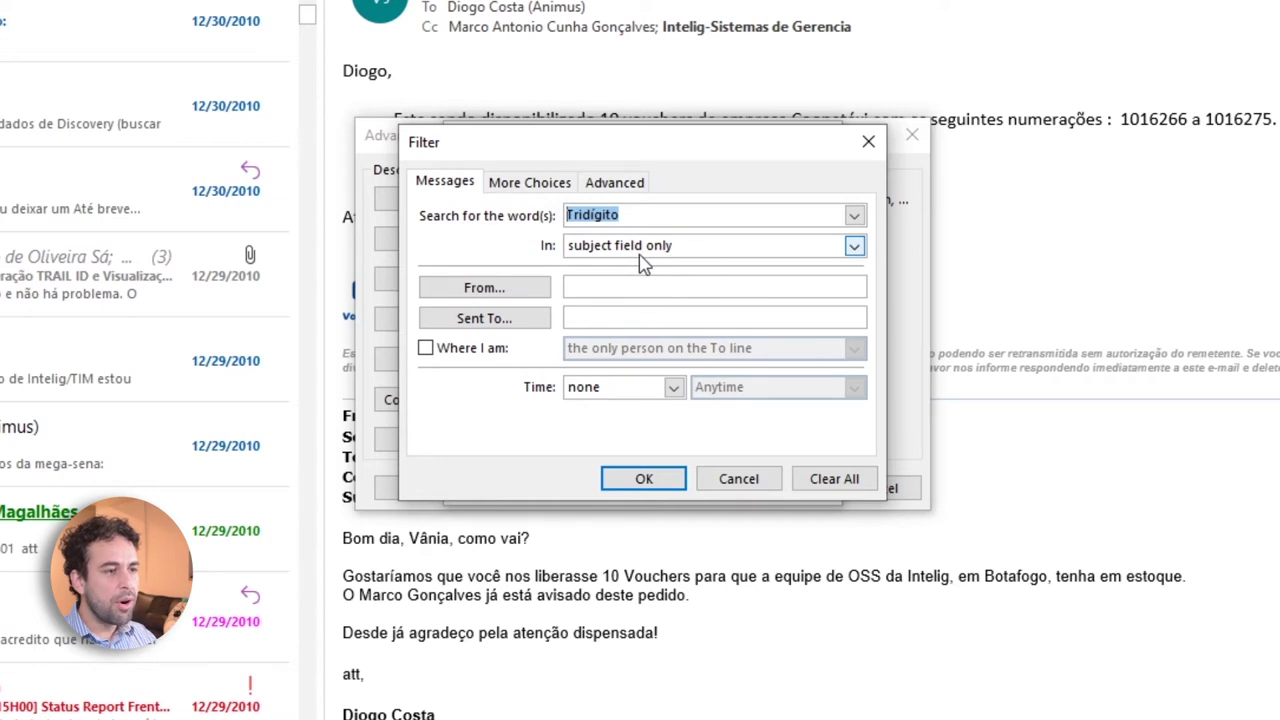
left_click(668, 247)
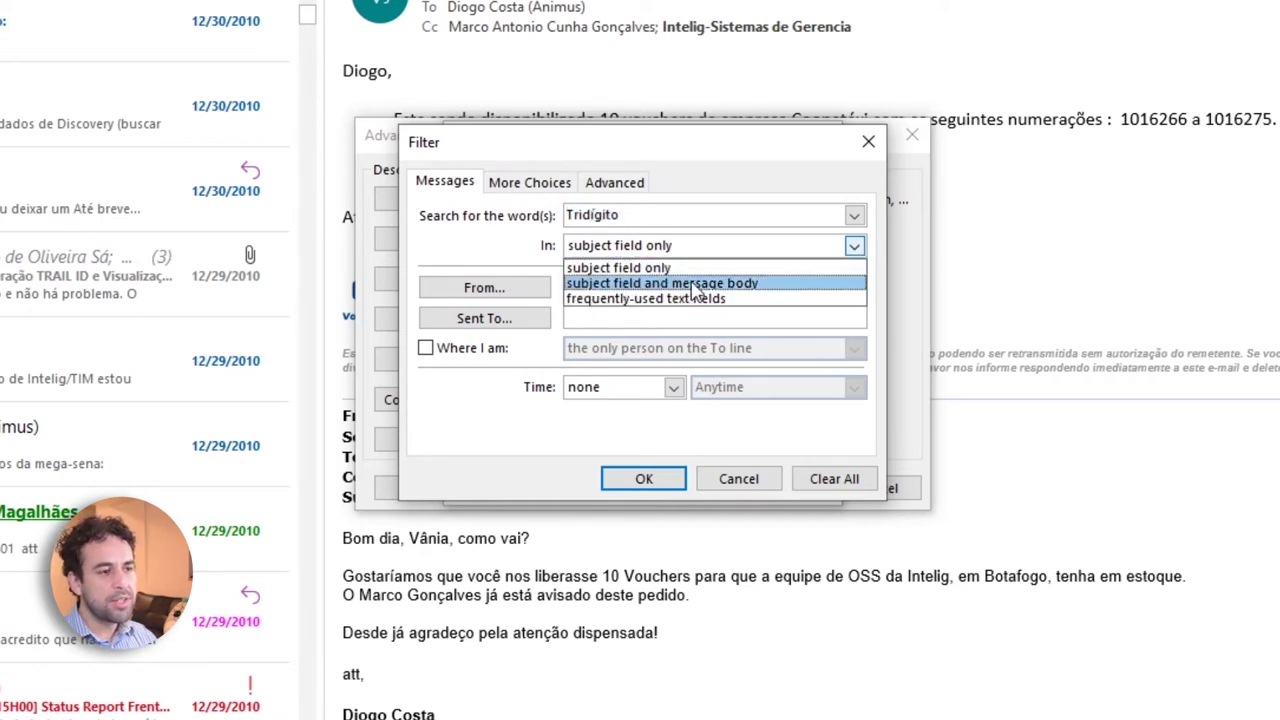
left_click(670, 268)
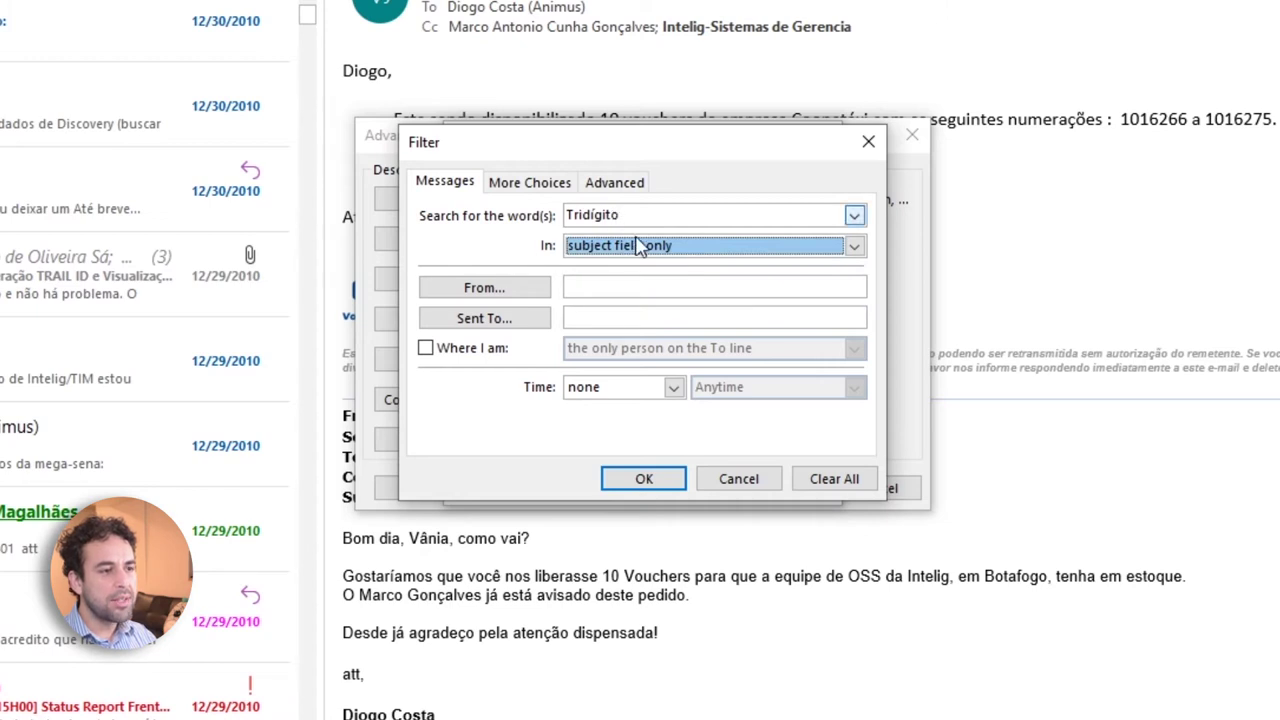
left_click(670, 250)
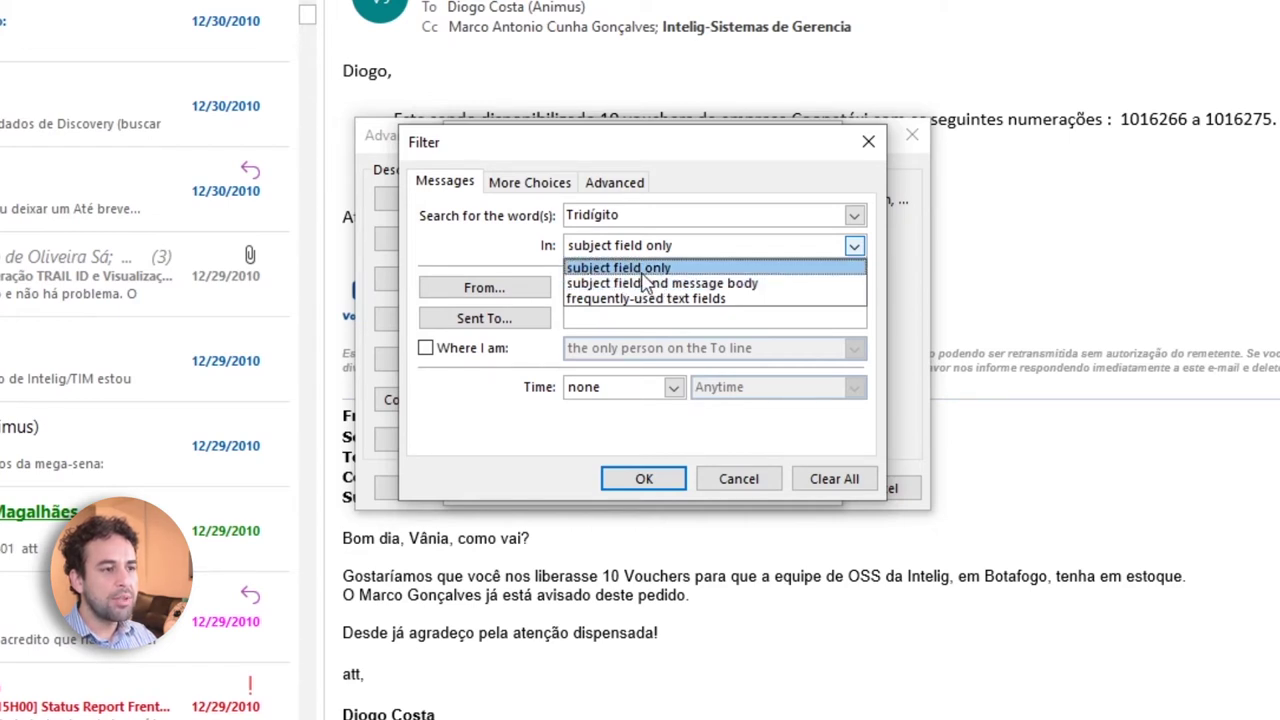
left_click(627, 270)
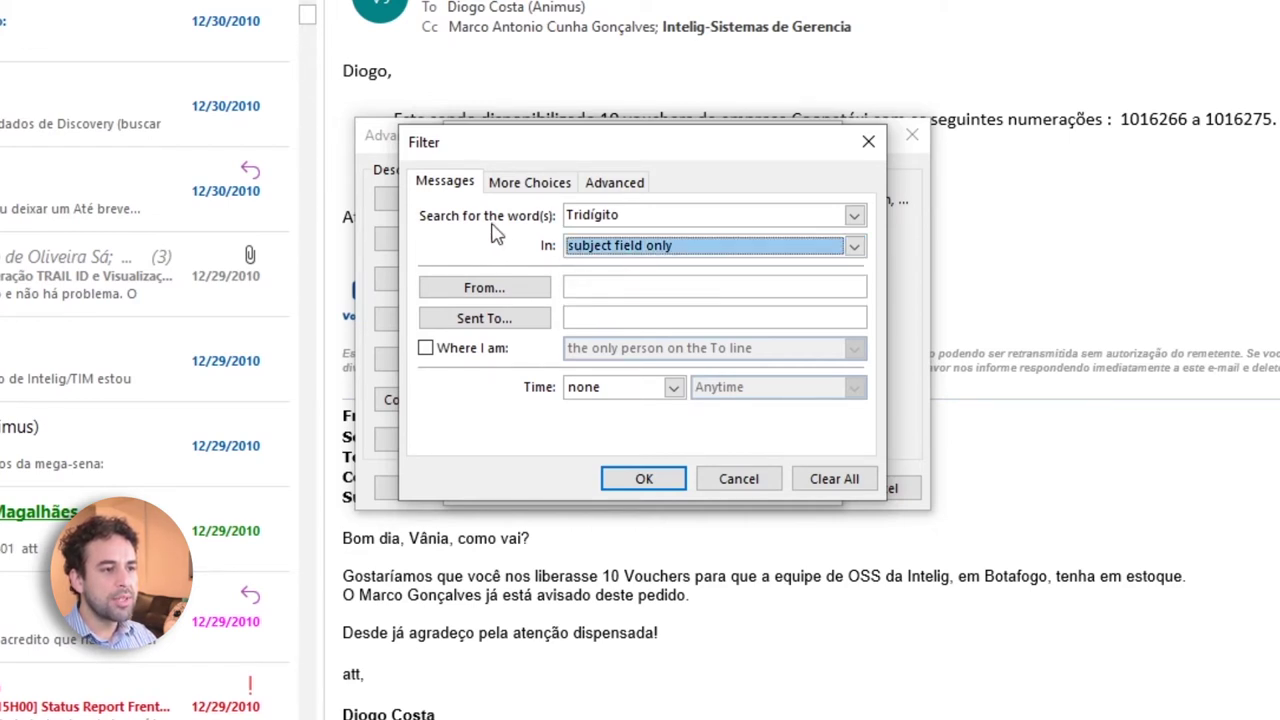
Check the Project Tridígito rule's unread condition and apply the enabled rule to the inbox view.
left_click(530, 183)
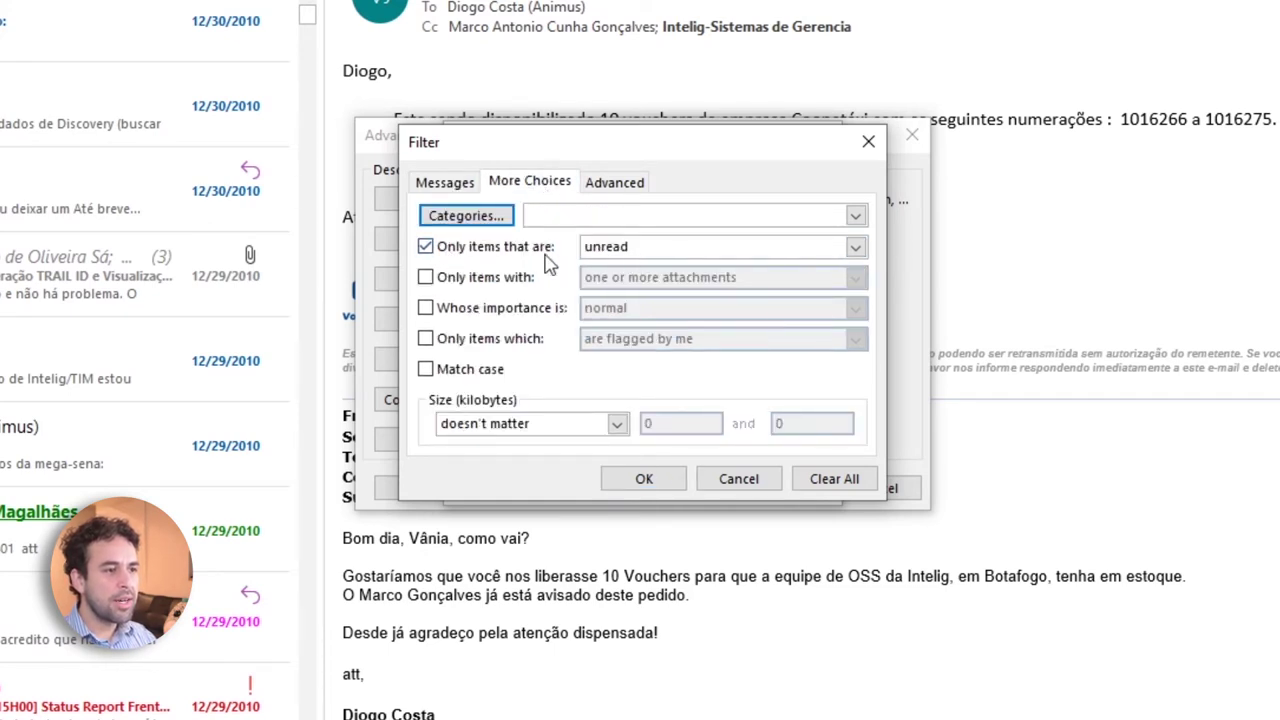
left_click(614, 182)
left_click(525, 183)
left_click(445, 183)
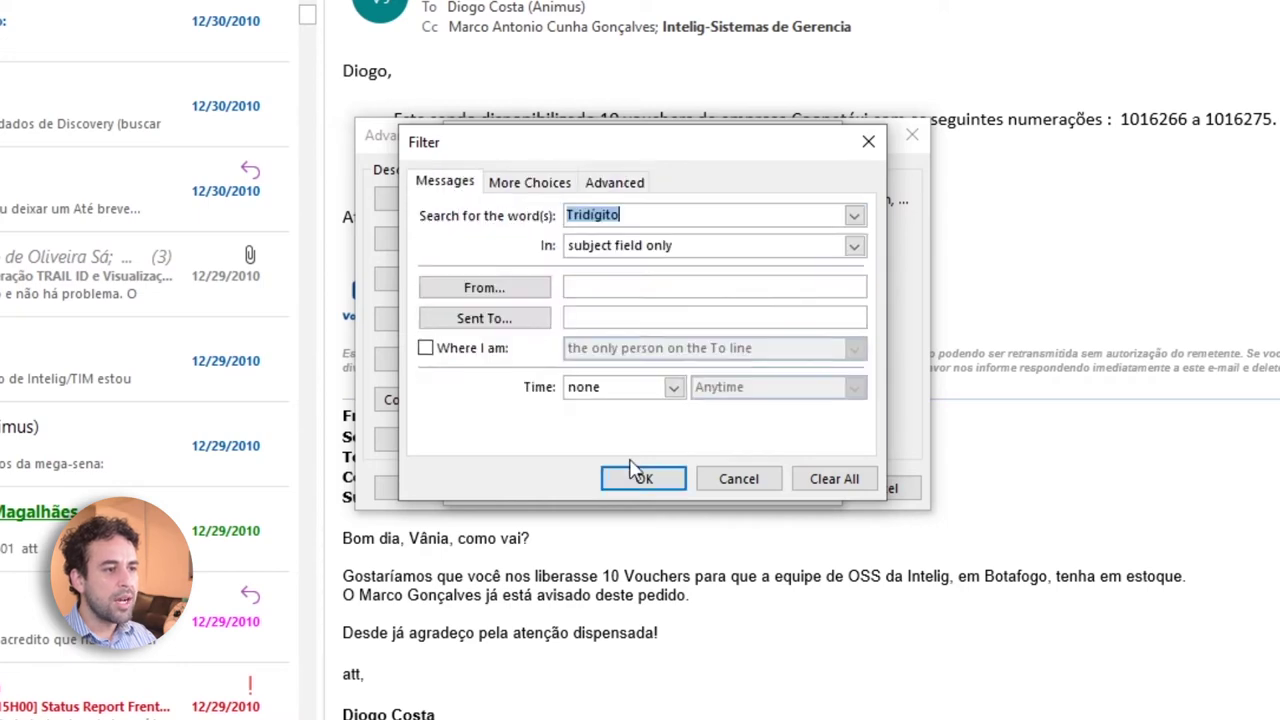
left_click(636, 474)
left_click(686, 485)
left_click(785, 490)
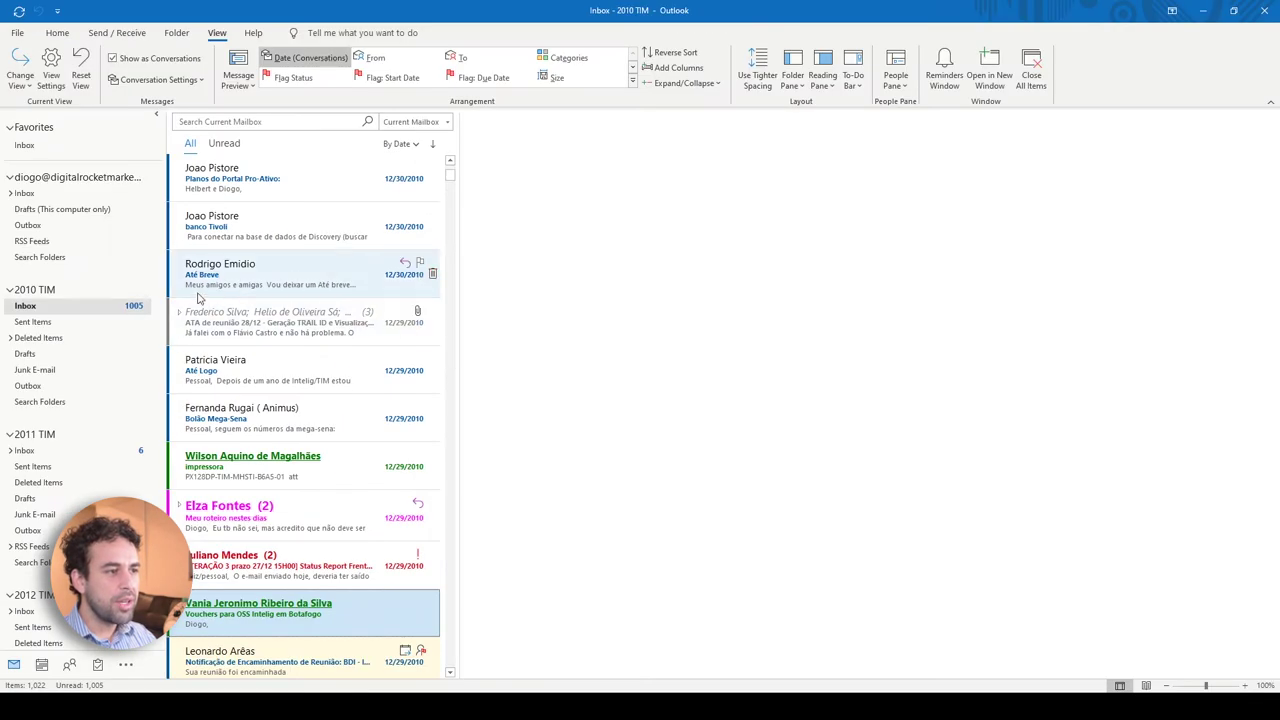
Search the mailbox for tridigito and open the Projeto Tridígito delivery schedule messages for phases 2 and 3 and phase 1.
scroll(260, 318, "up", 1)
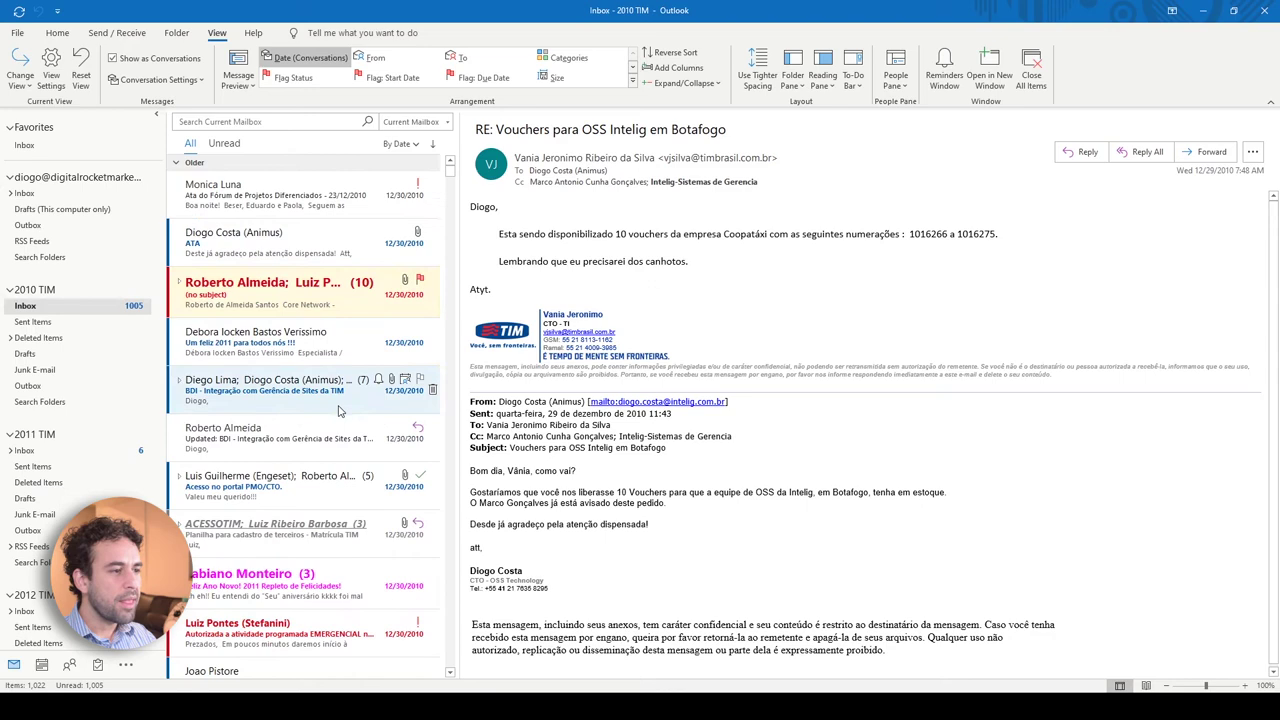
scroll(335, 410, "down", 6)
scroll(335, 410, "down", 10)
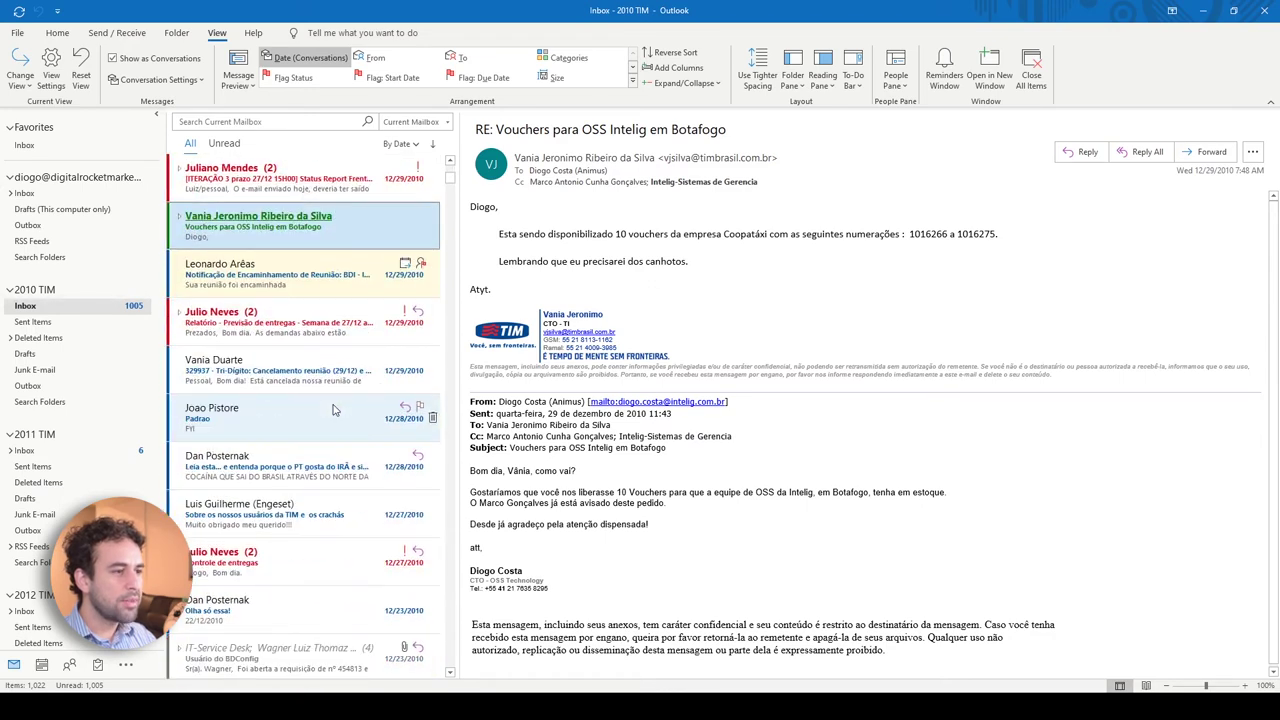
scroll(335, 410, "down", 4)
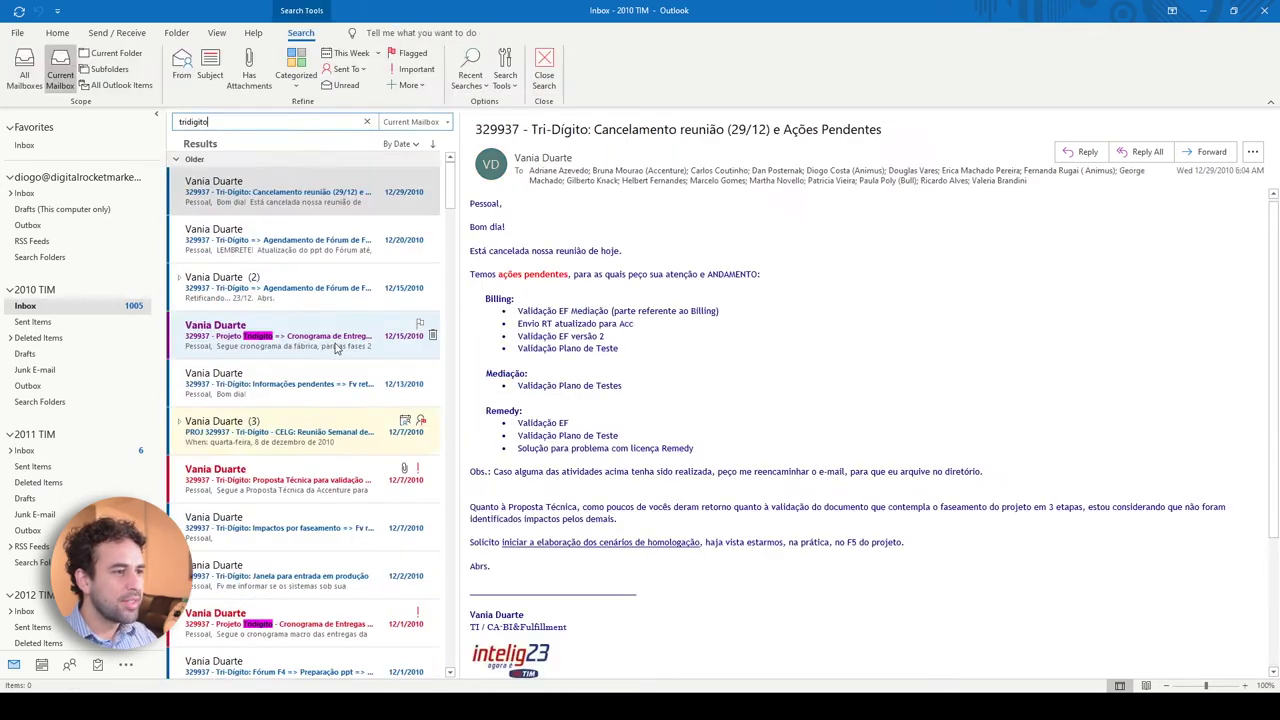
left_click(326, 334)
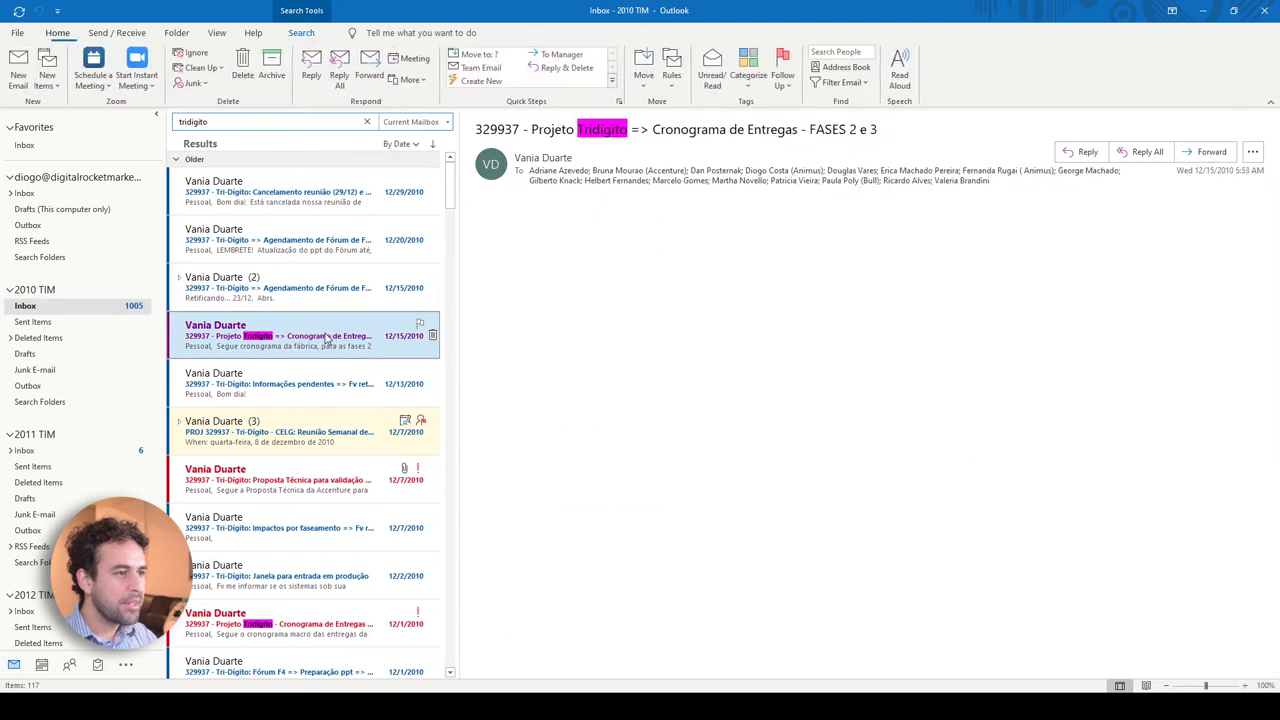
key("ctrl+e")
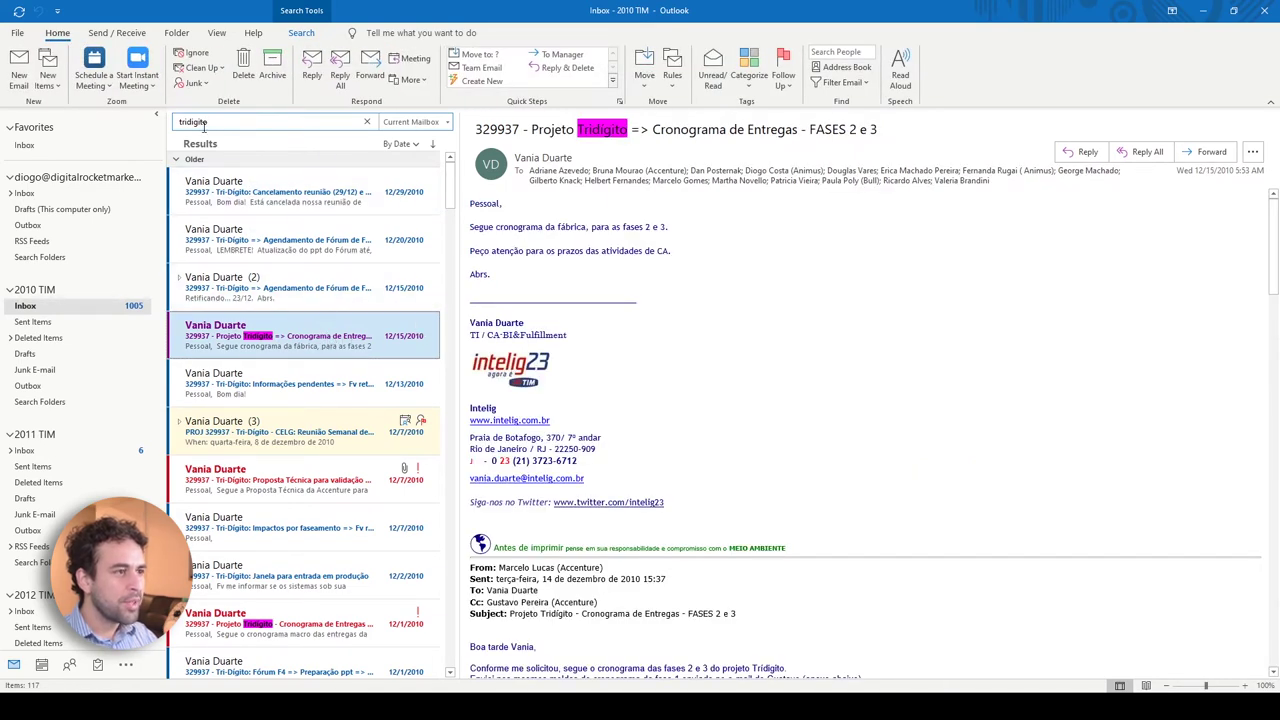
key("Return")
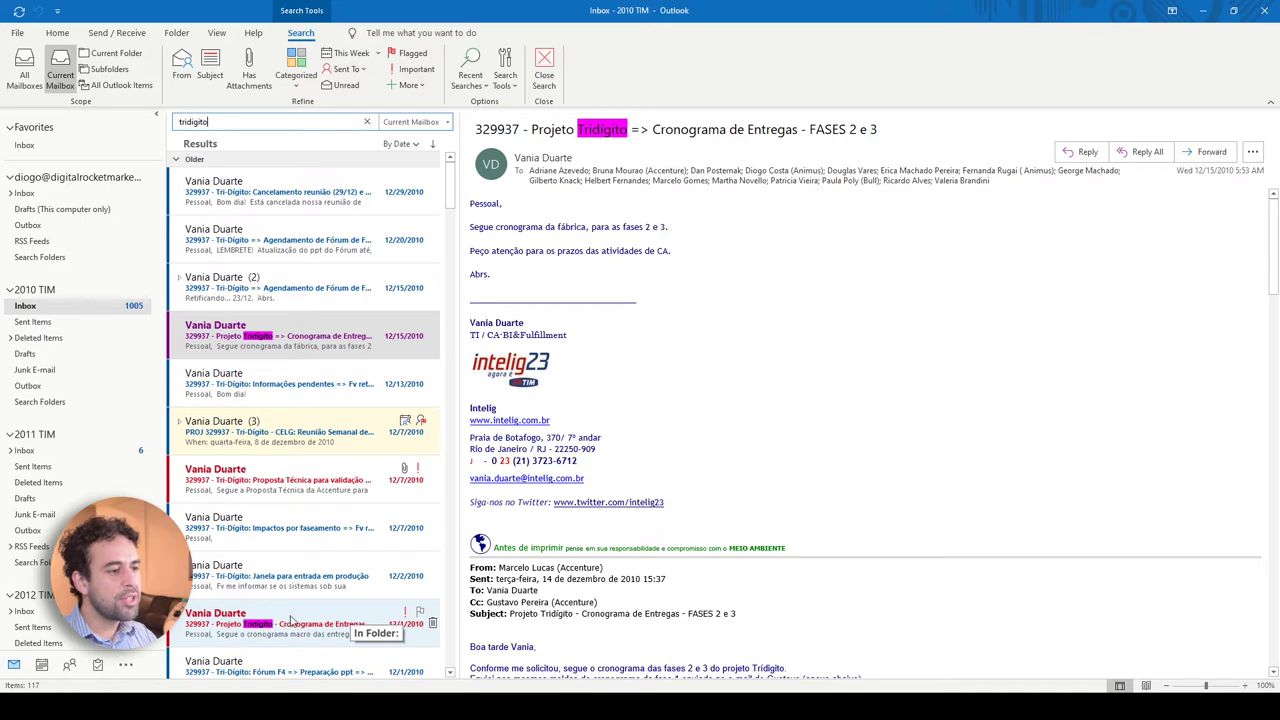
left_click(333, 624)
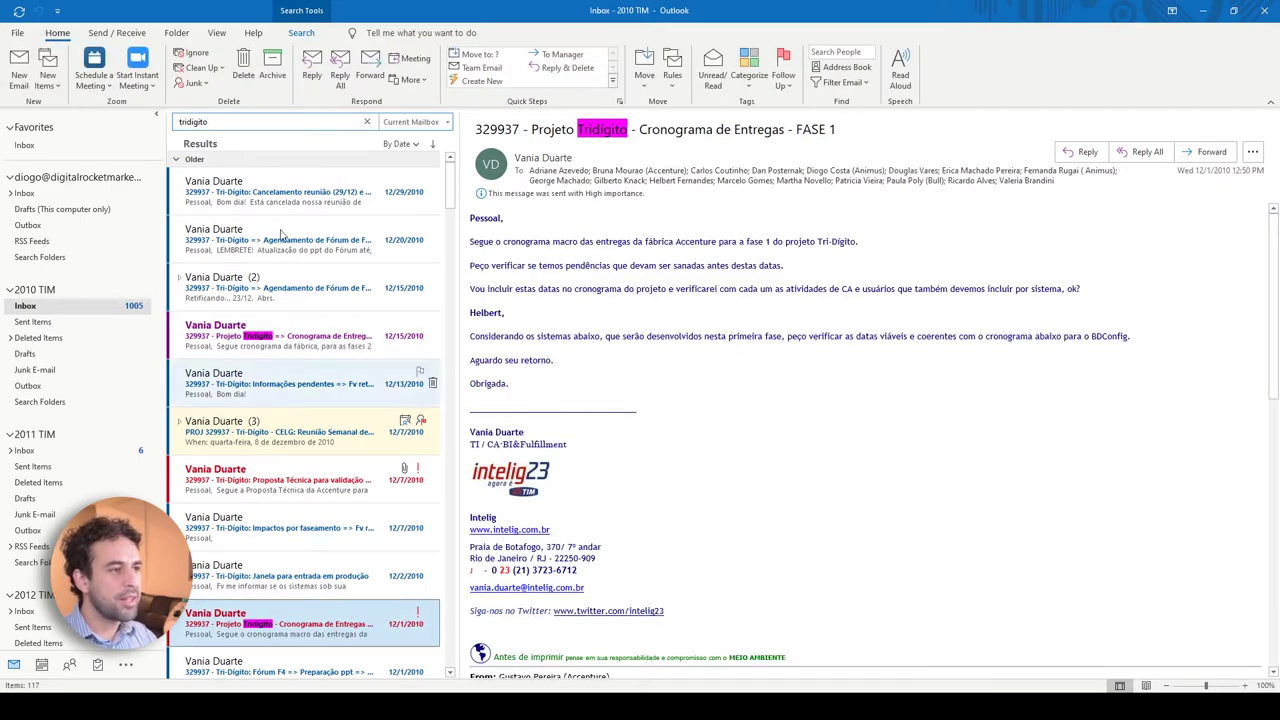
Move the Project Tridígito conditional formatting rule above Important Flag and apply the new rule order to the view.
left_click(216, 32)
left_click(51, 80)
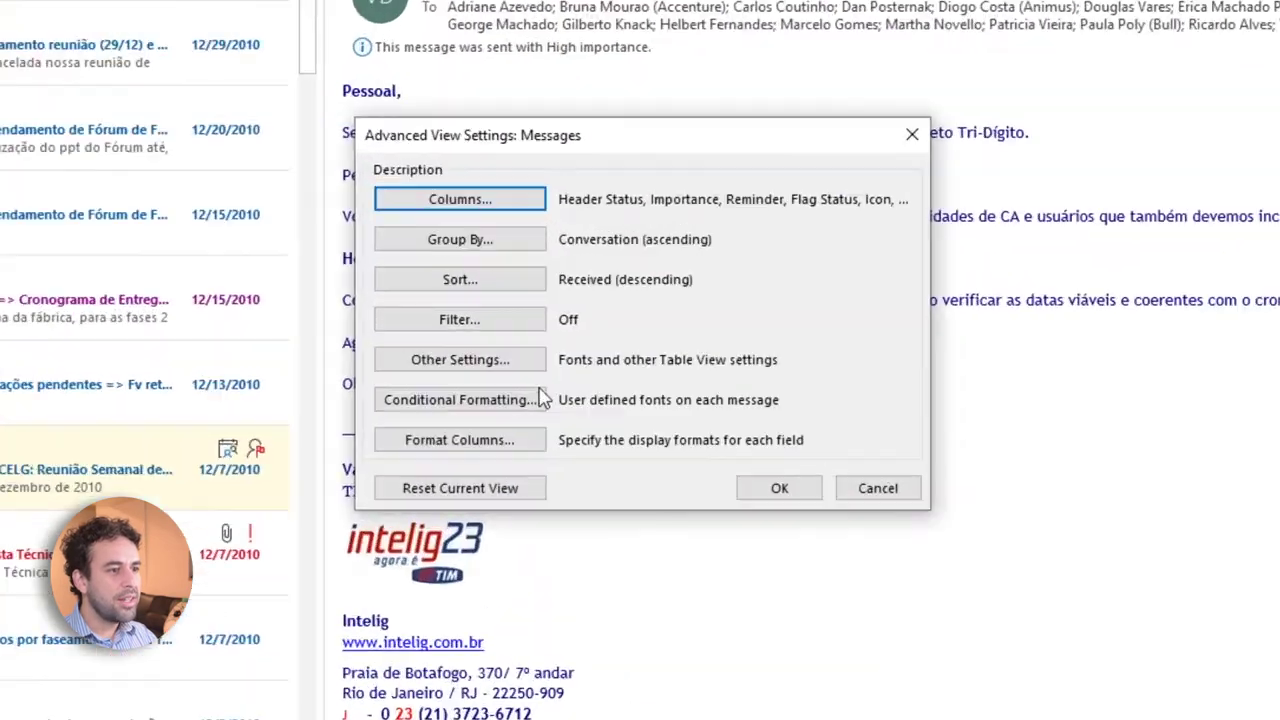
left_click(536, 392)
scroll(716, 318, "down", 1)
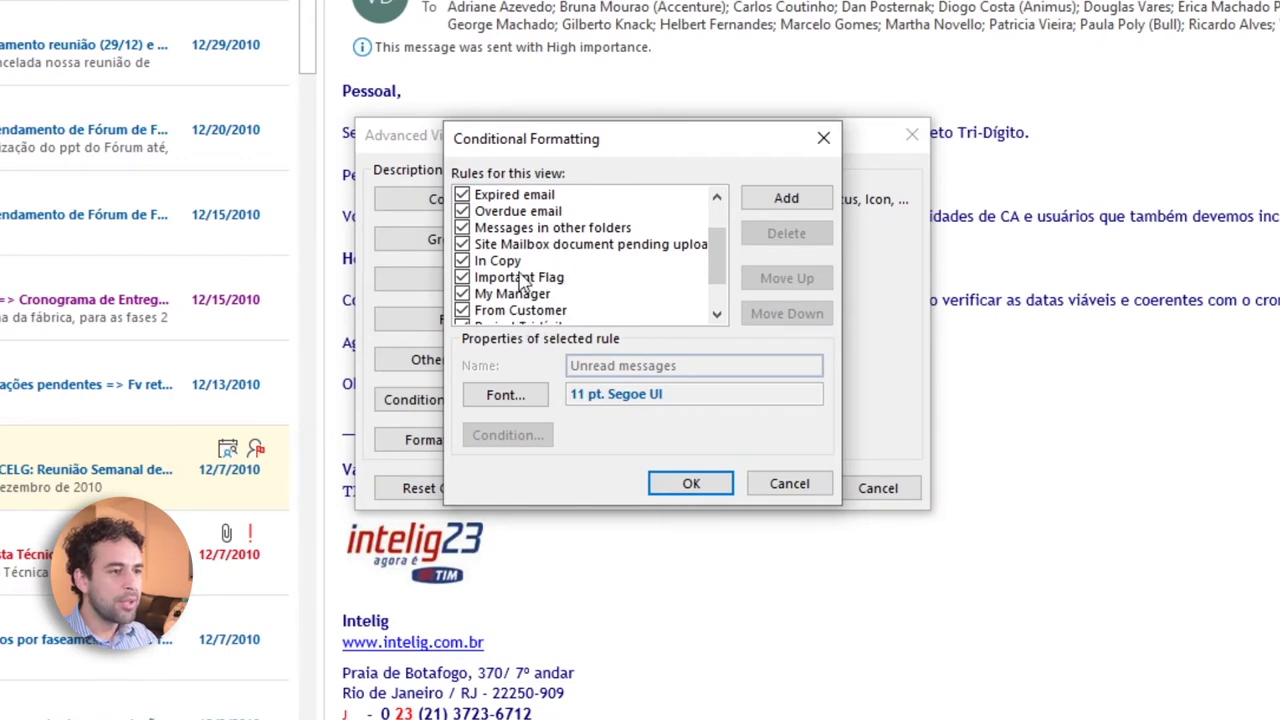
scroll(533, 285, "down", 1)
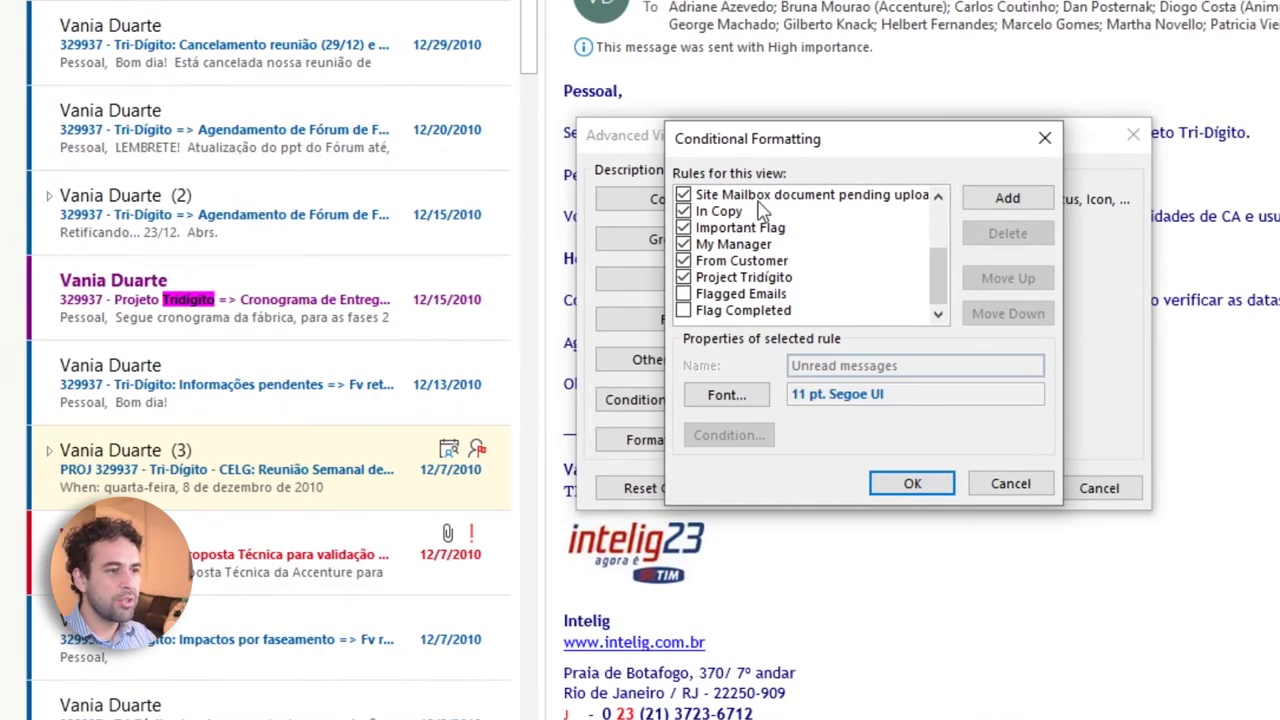
left_click(792, 279)
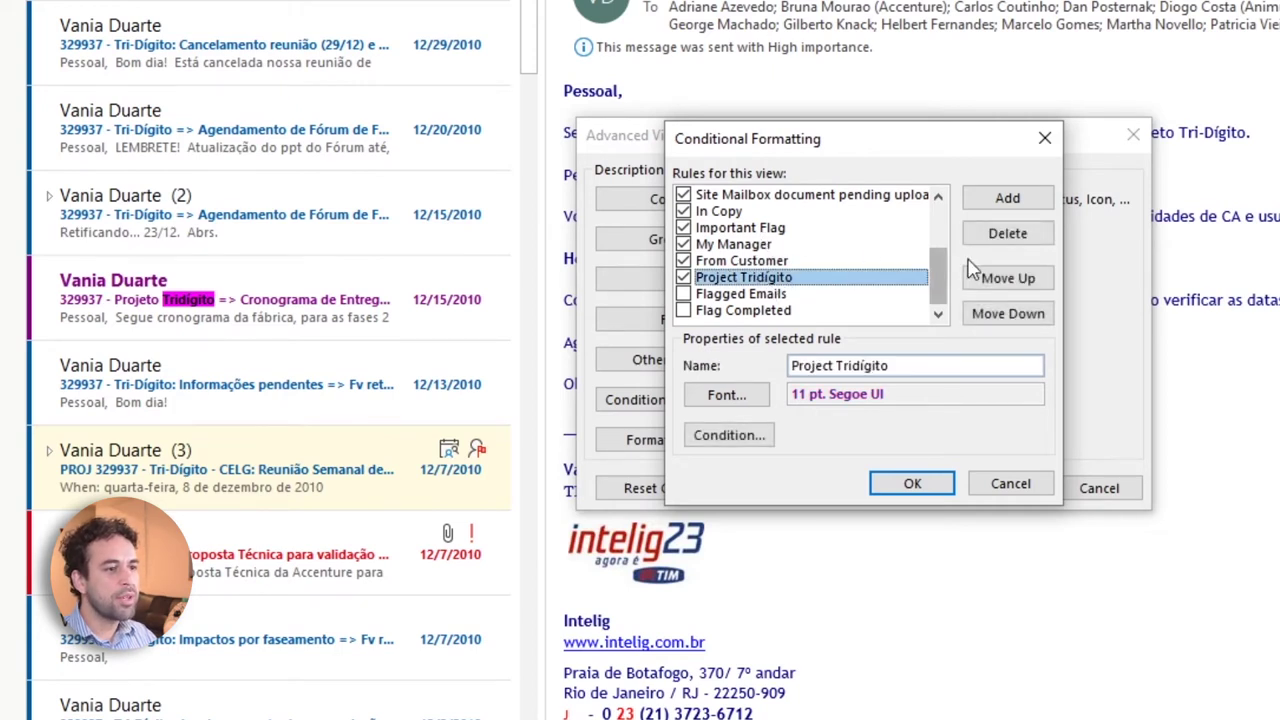
left_click(1012, 286)
left_click(1012, 286)
left_click(1012, 286)
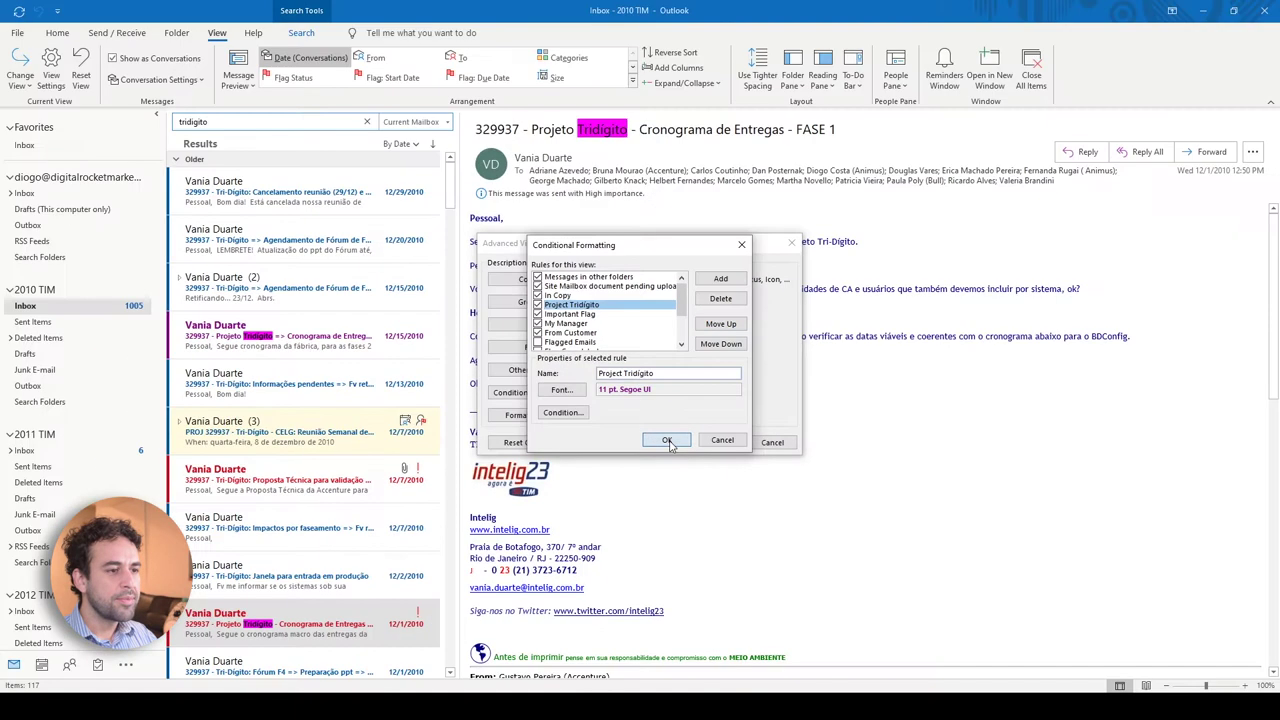
left_click(907, 478)
left_click(717, 443)
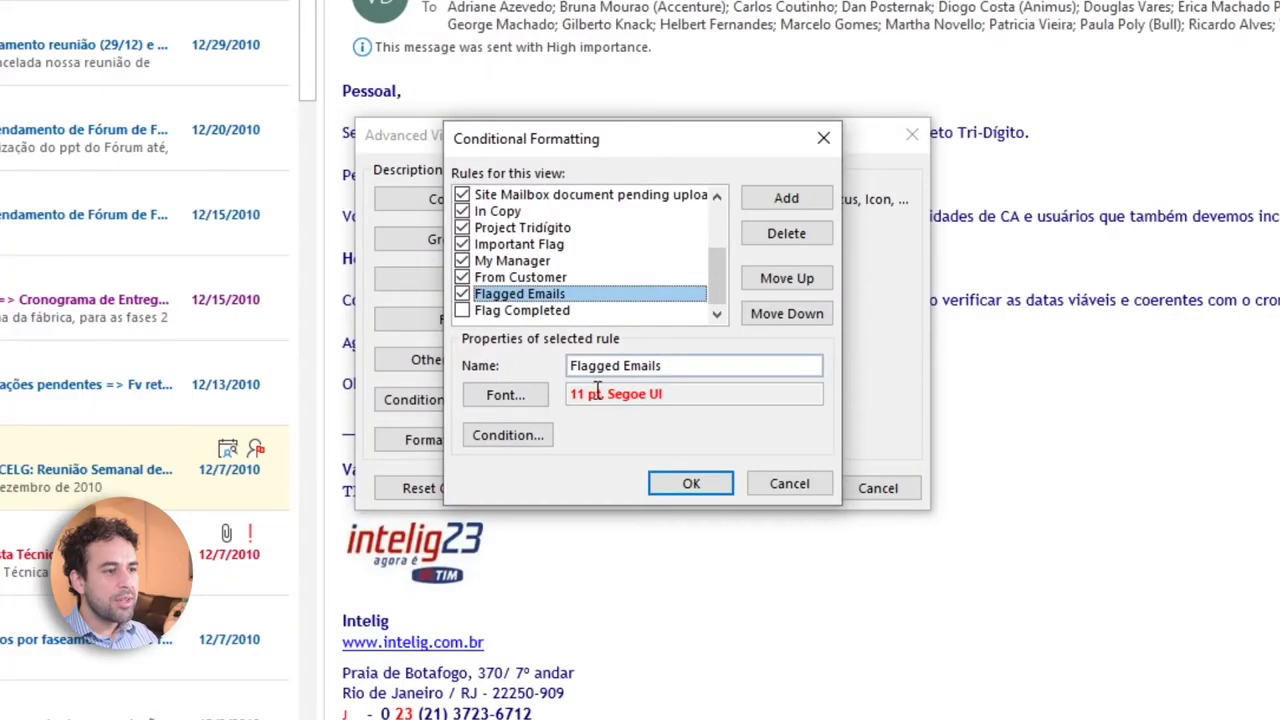
Review the Flagged Emails rule's font and its unread and flagged-by-me conditions, and apply the enabled rule to the view.
left_click(506, 397)
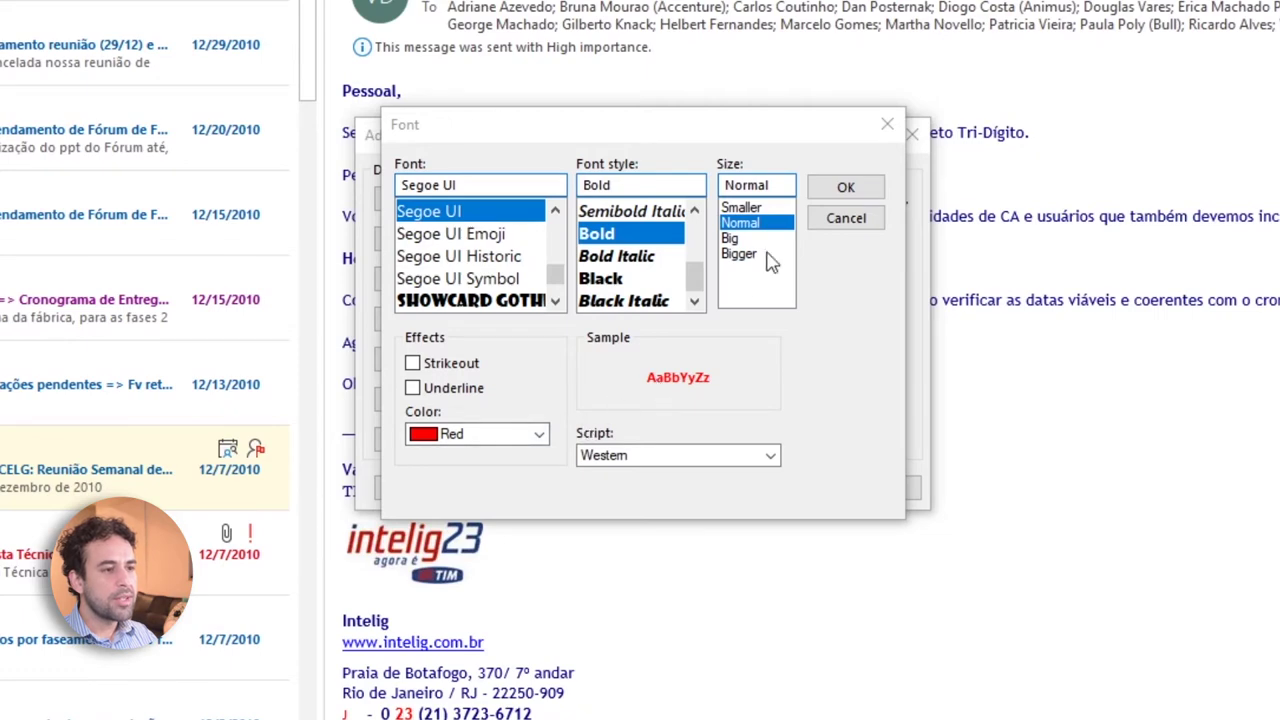
left_click(846, 187)
left_click(512, 433)
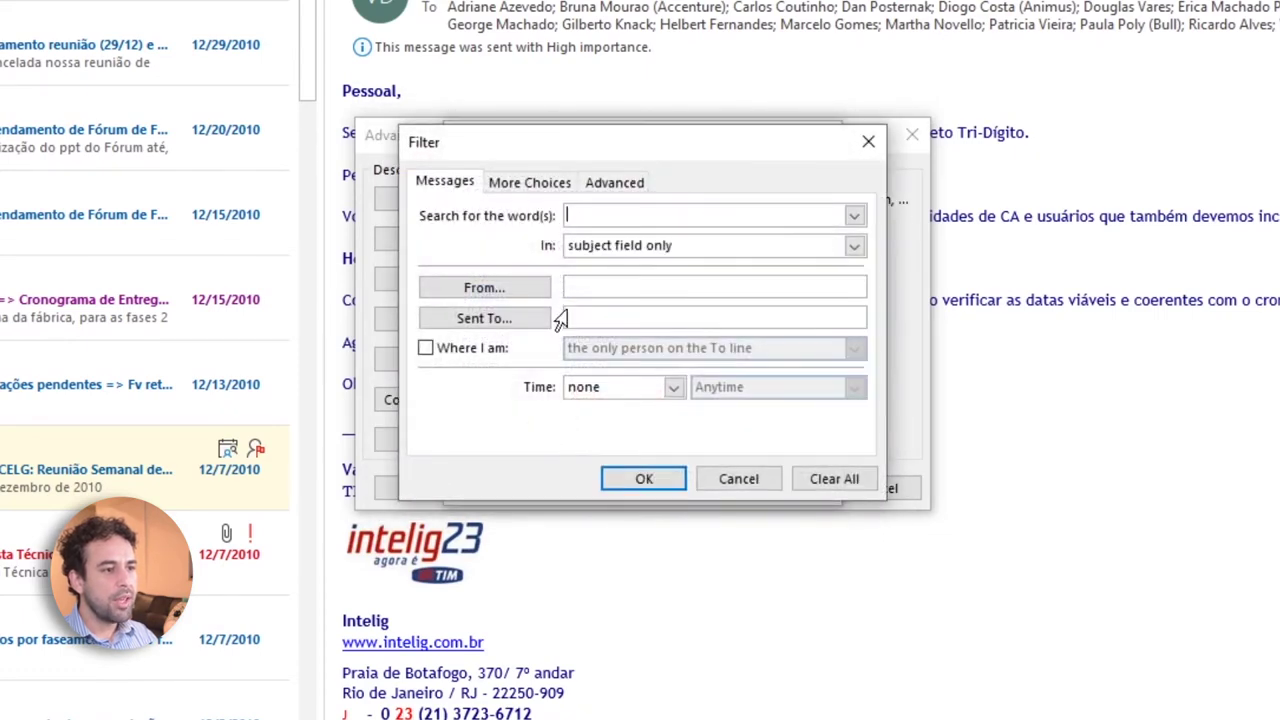
left_click(531, 182)
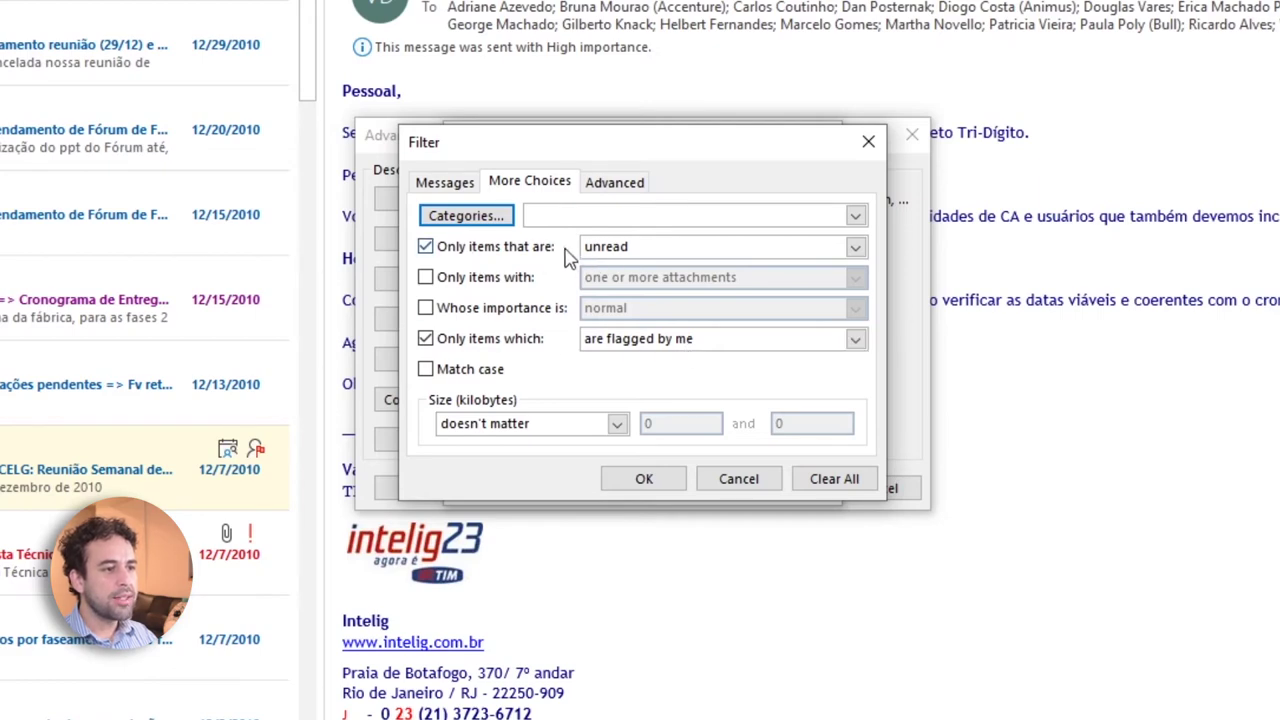
left_click(672, 474)
left_click(704, 487)
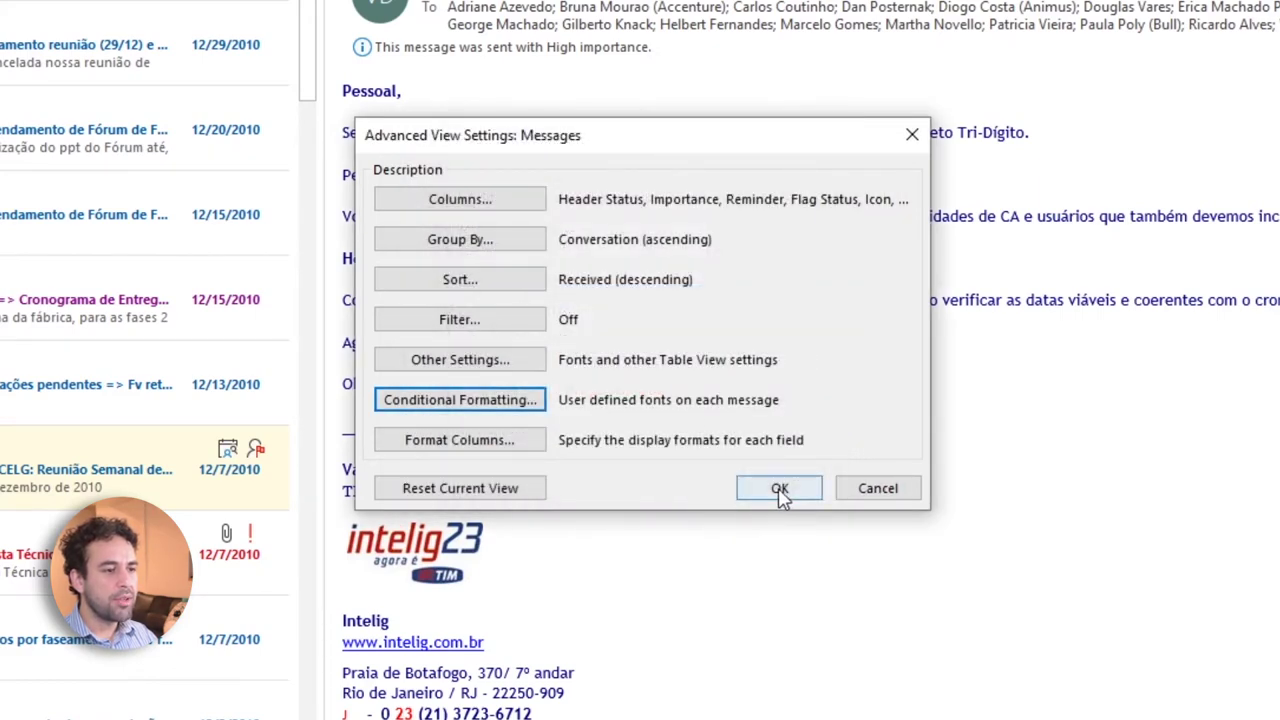
left_click(780, 488)
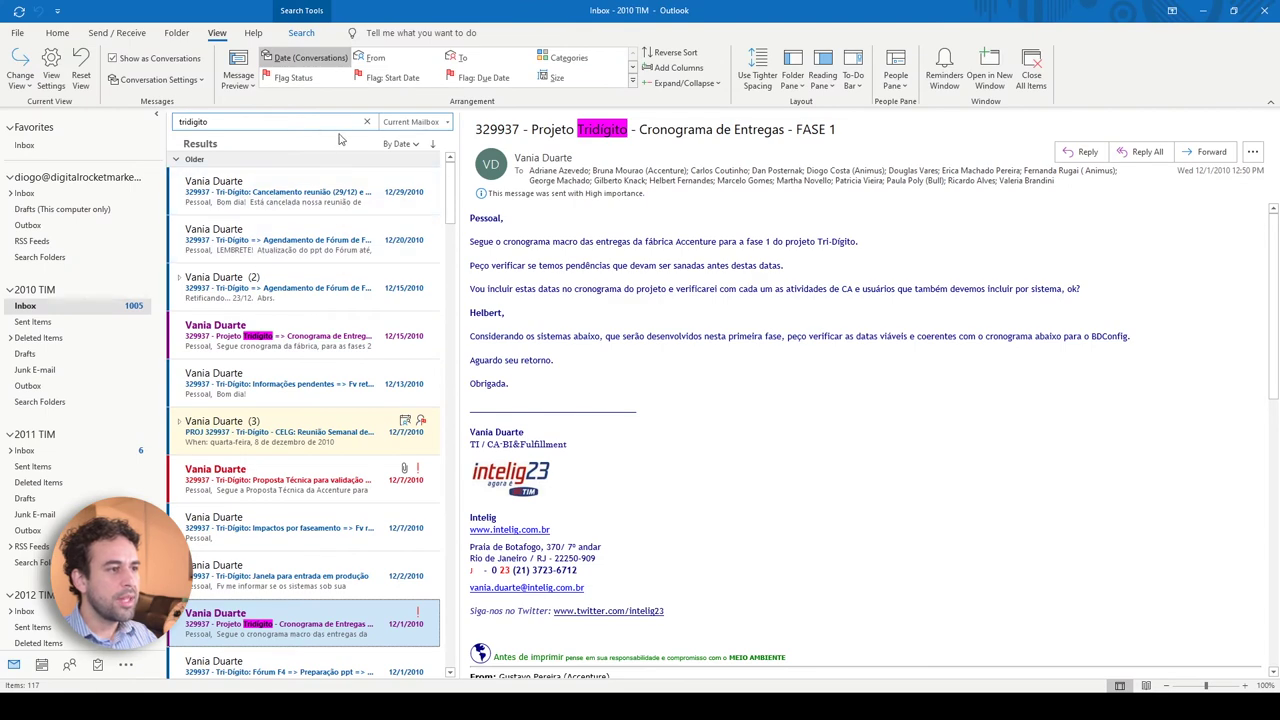
Clear the mailbox search, arrange the inbox by flag status and look through the follow-up messages to check their formatting.
left_click(366, 121)
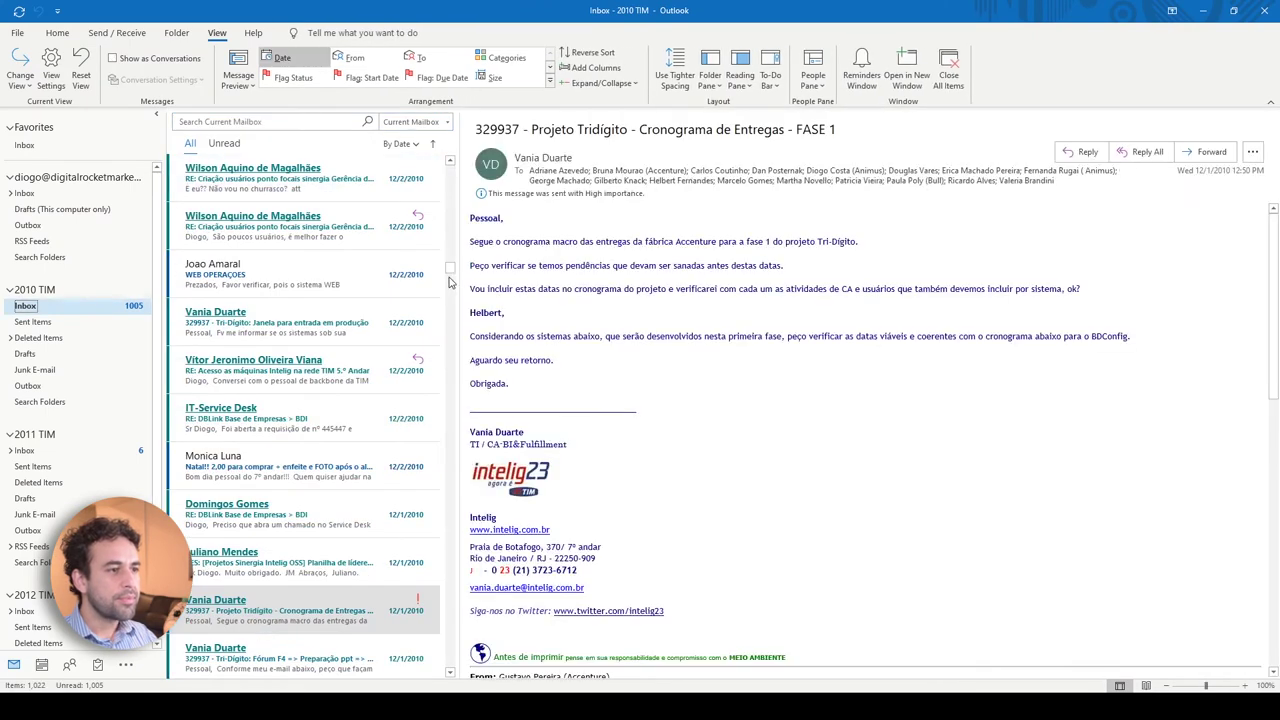
scroll(330, 260, "up", 5)
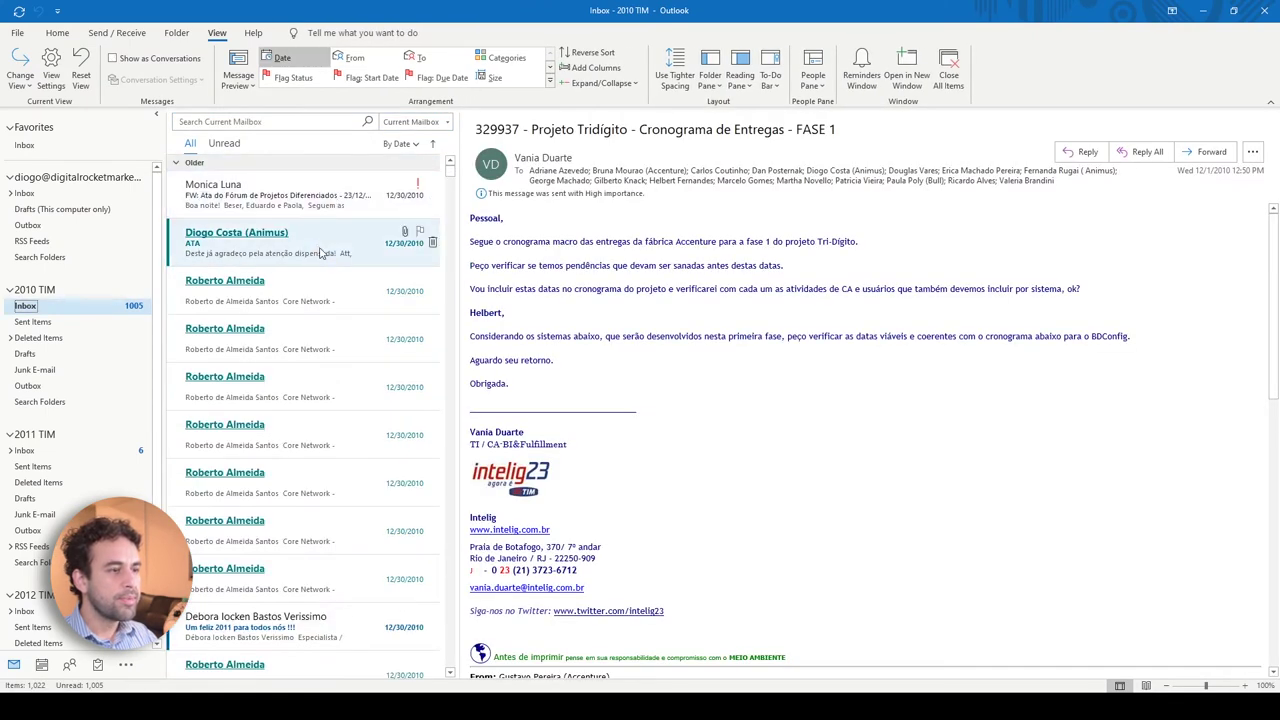
scroll(320, 275, "down", 4)
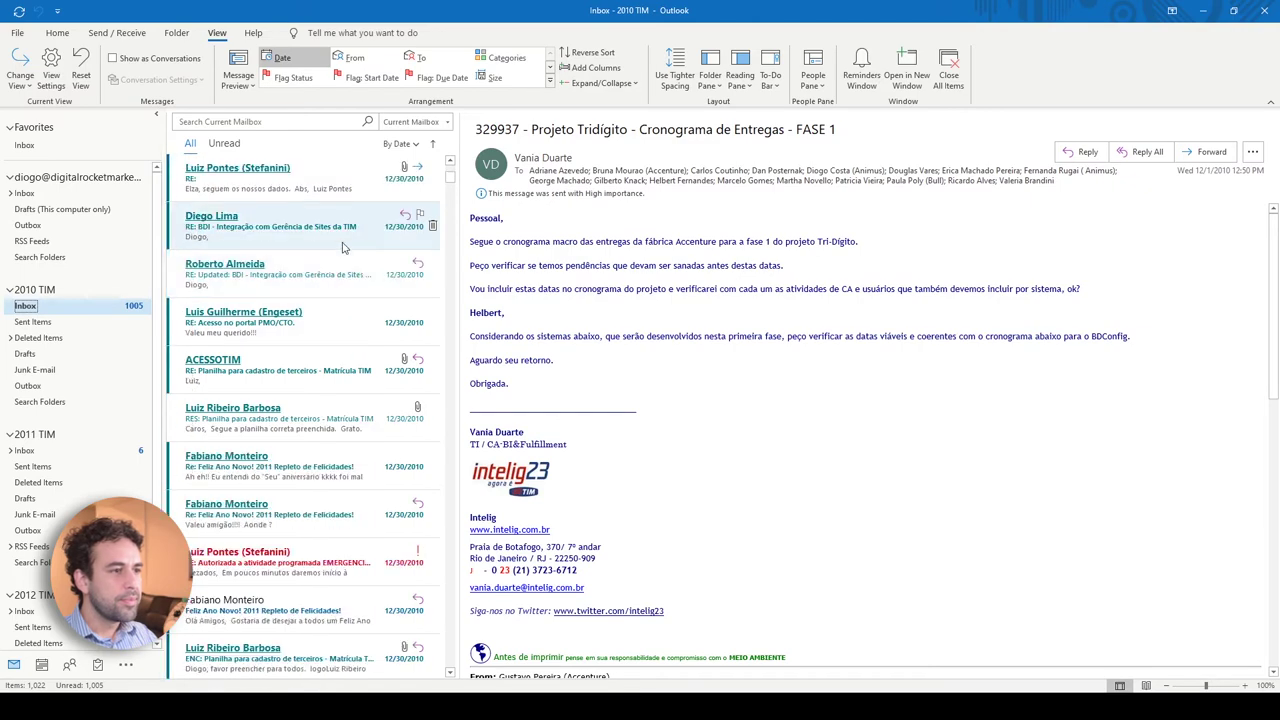
scroll(336, 290, "down", 3)
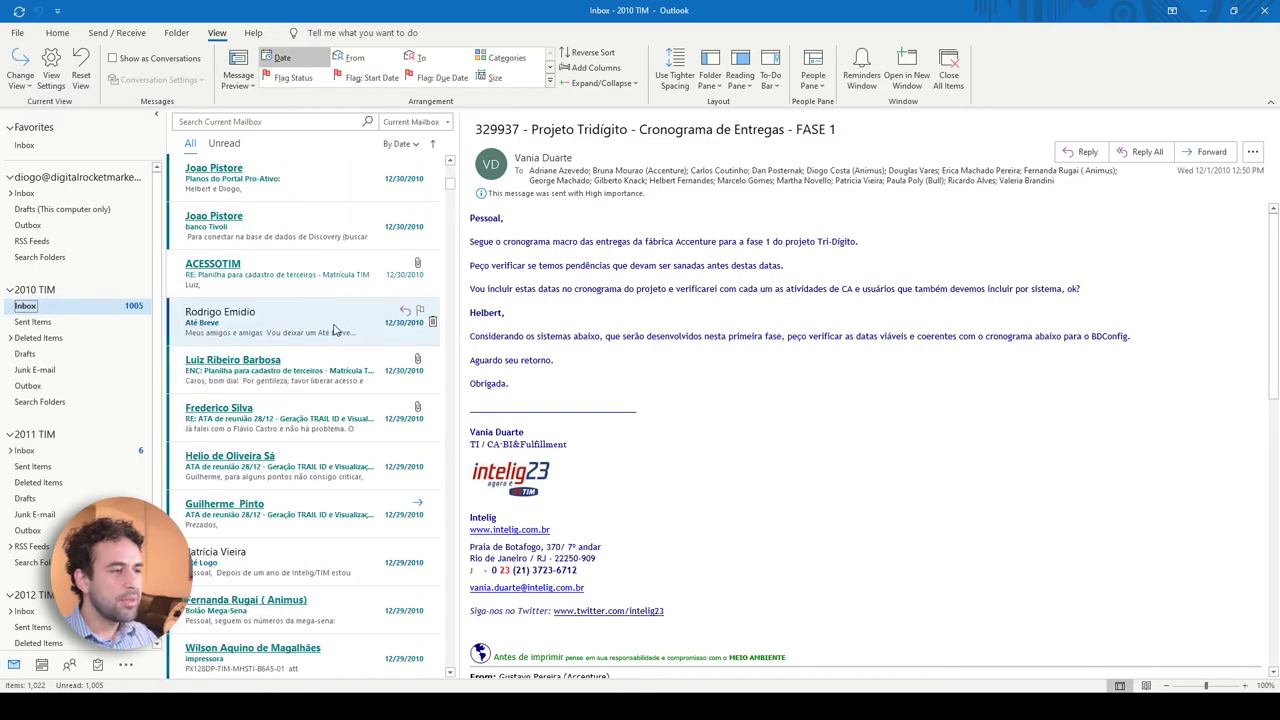
scroll(337, 318, "up", 3)
left_click(337, 318)
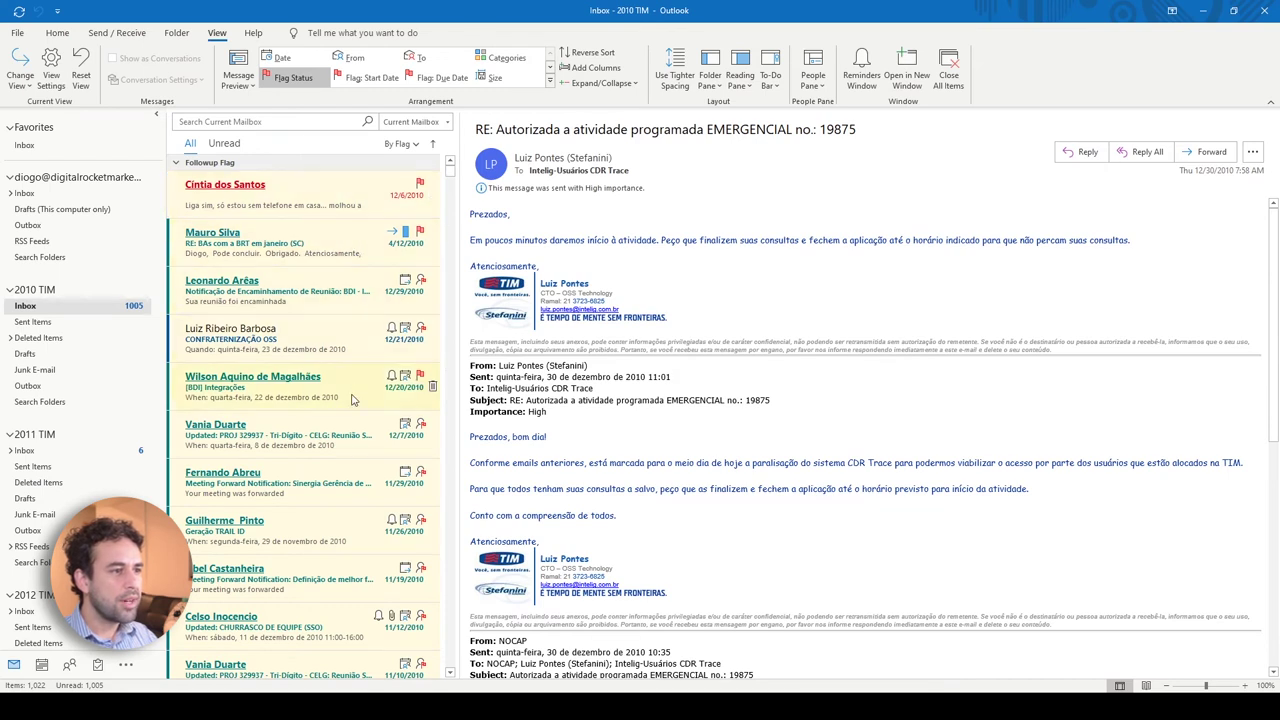
scroll(350, 373, "down", 3)
scroll(350, 373, "down", 9)
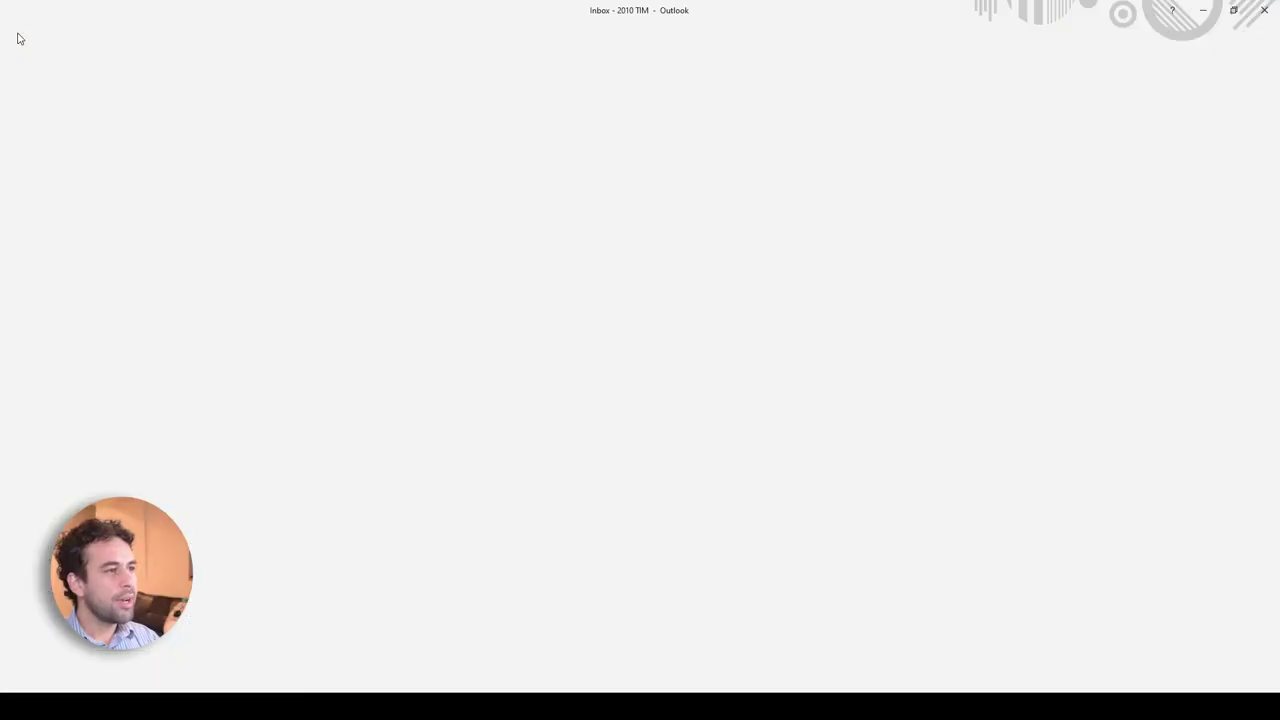
Start a blank email rule for received messages with the condition "where my name is not in the To box".
left_click(176, 326)
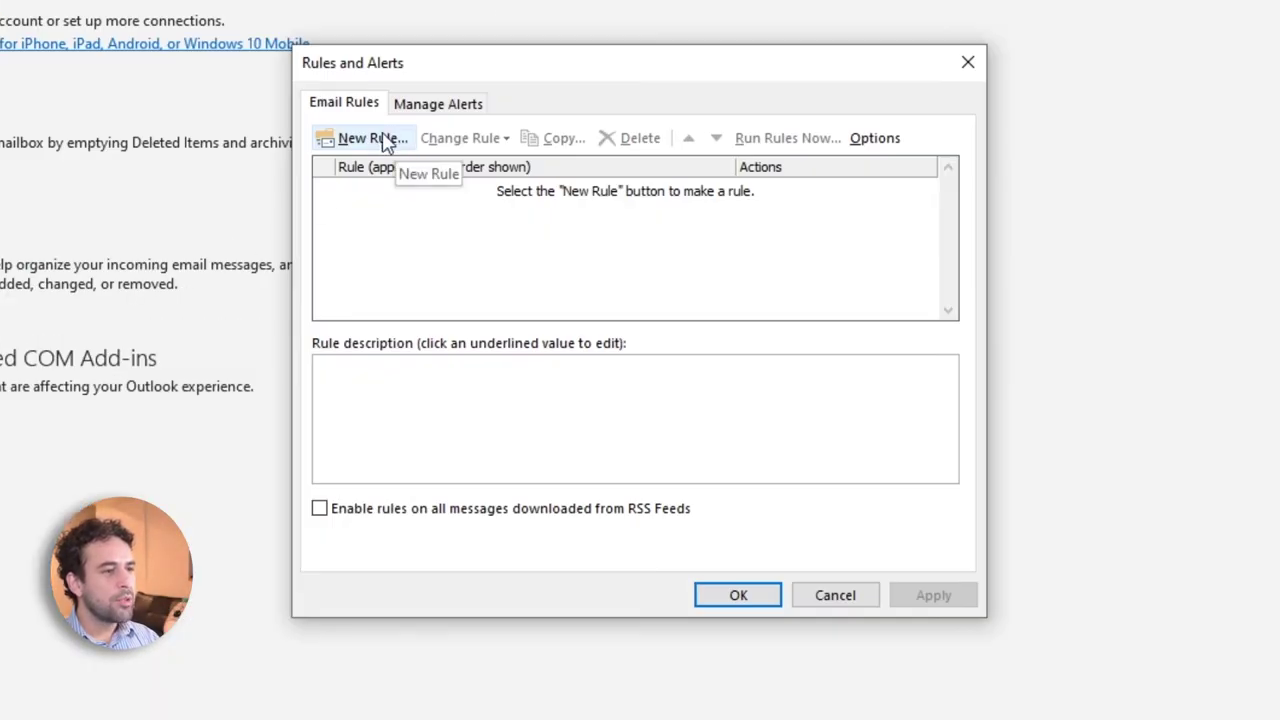
left_click(385, 142)
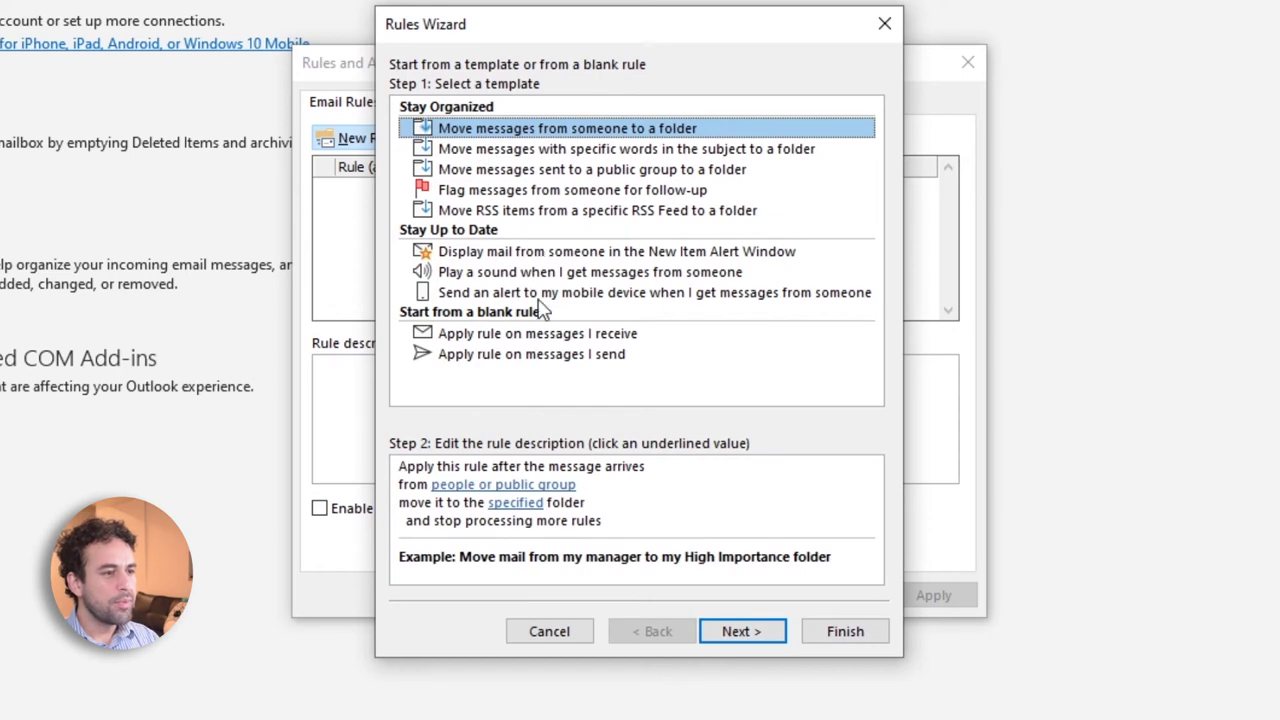
left_click(500, 340)
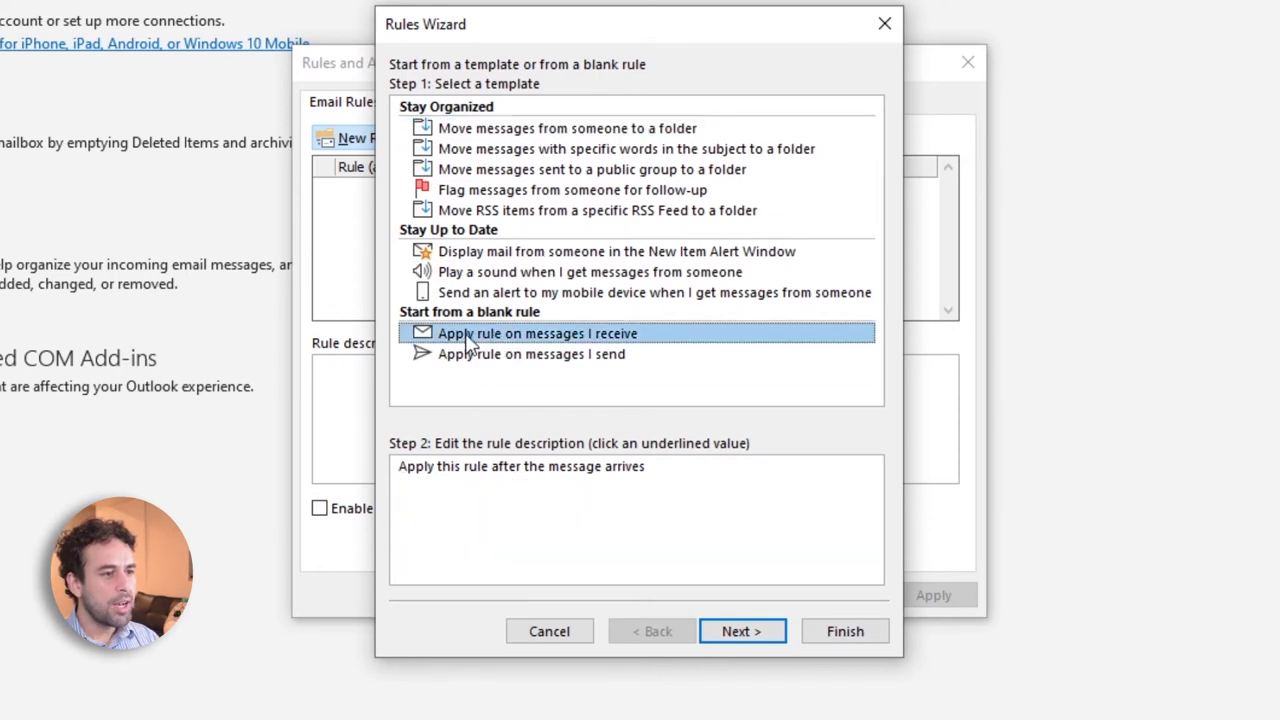
left_click(748, 634)
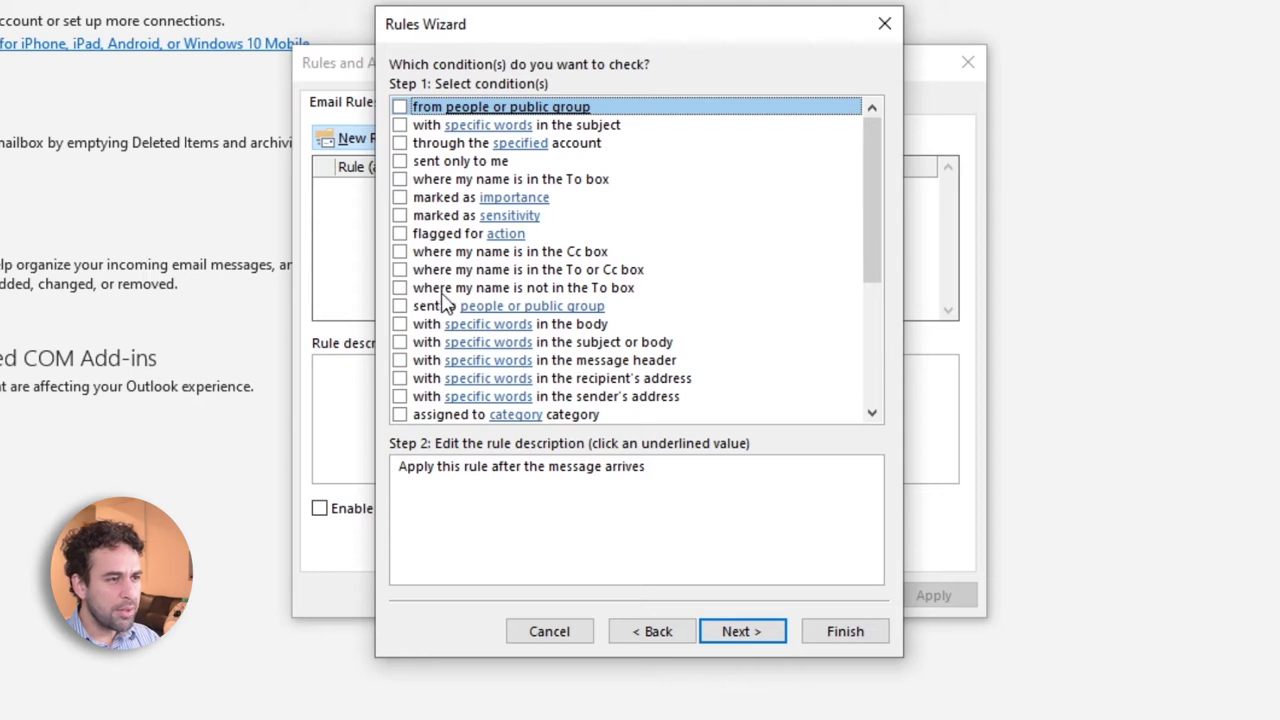
left_click(400, 288)
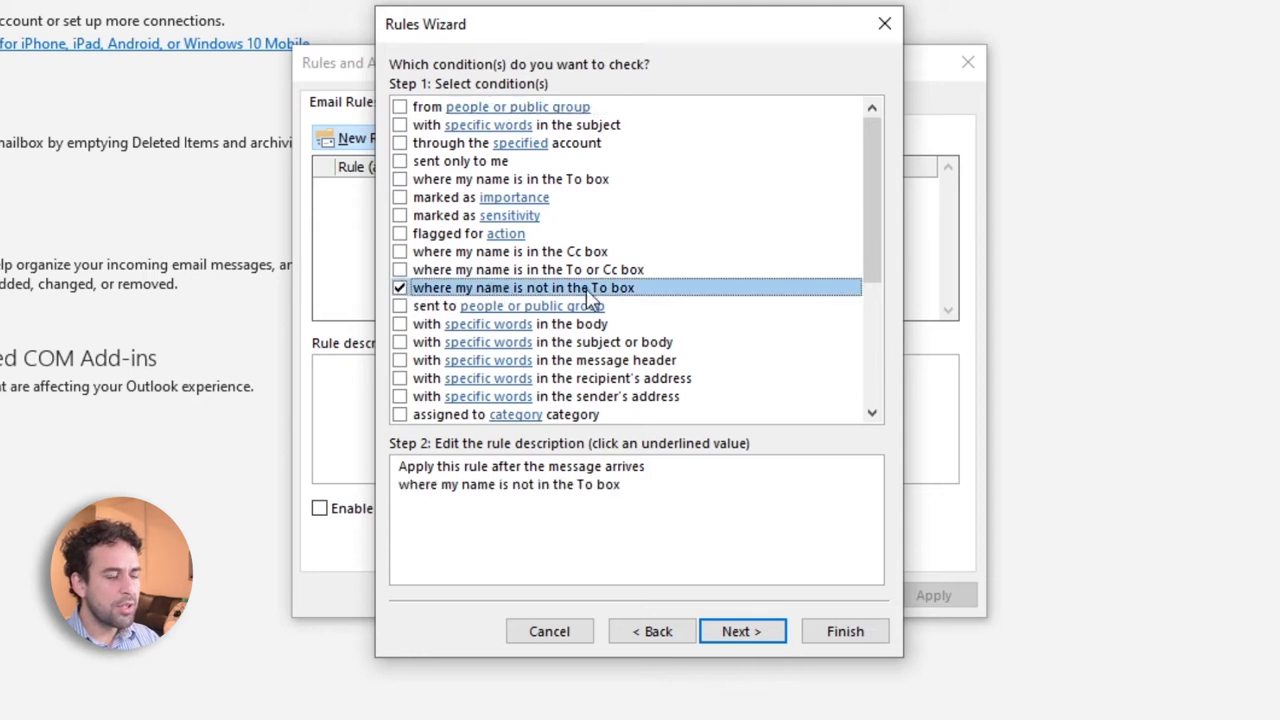
left_click(400, 306)
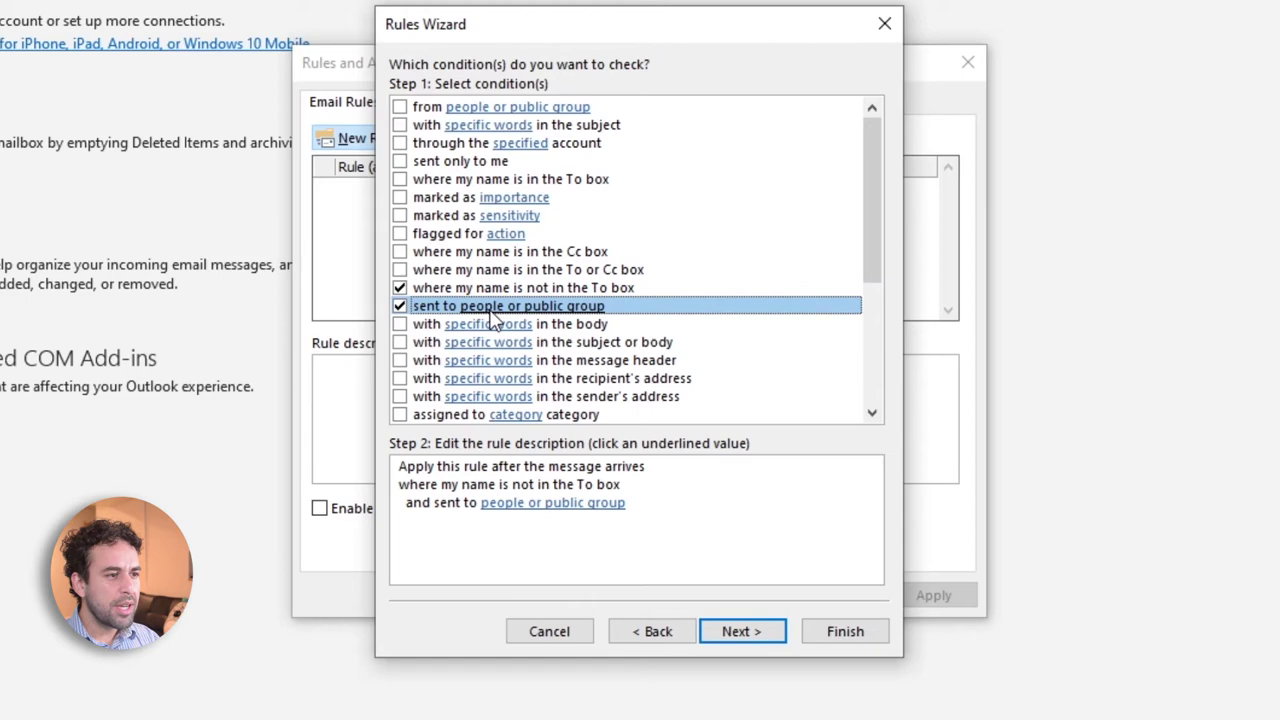
left_click(530, 504)
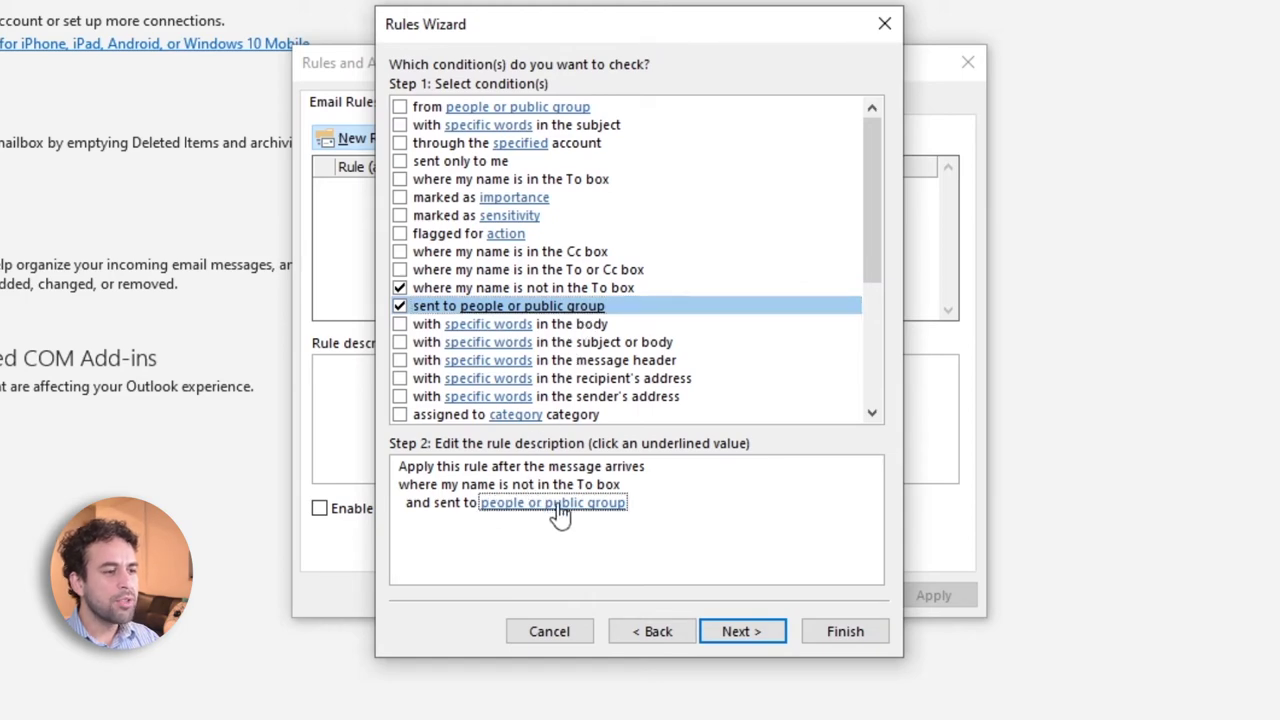
left_click(560, 503)
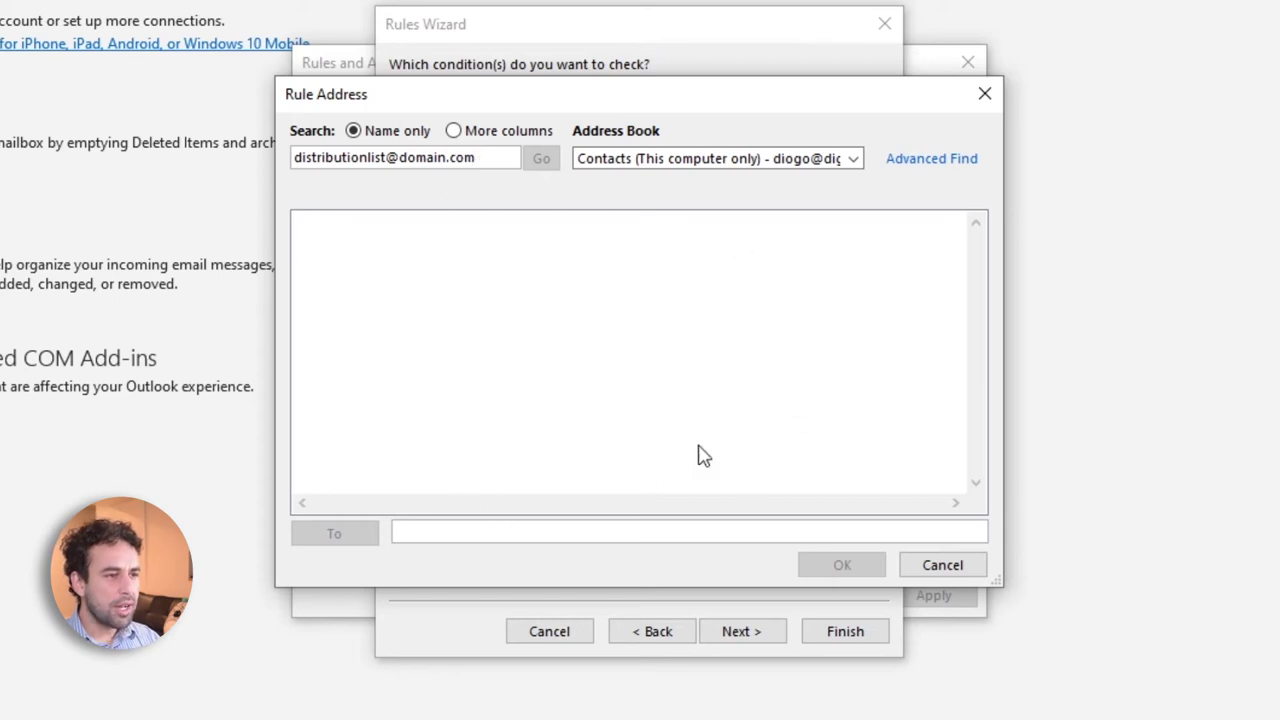
left_click(424, 524)
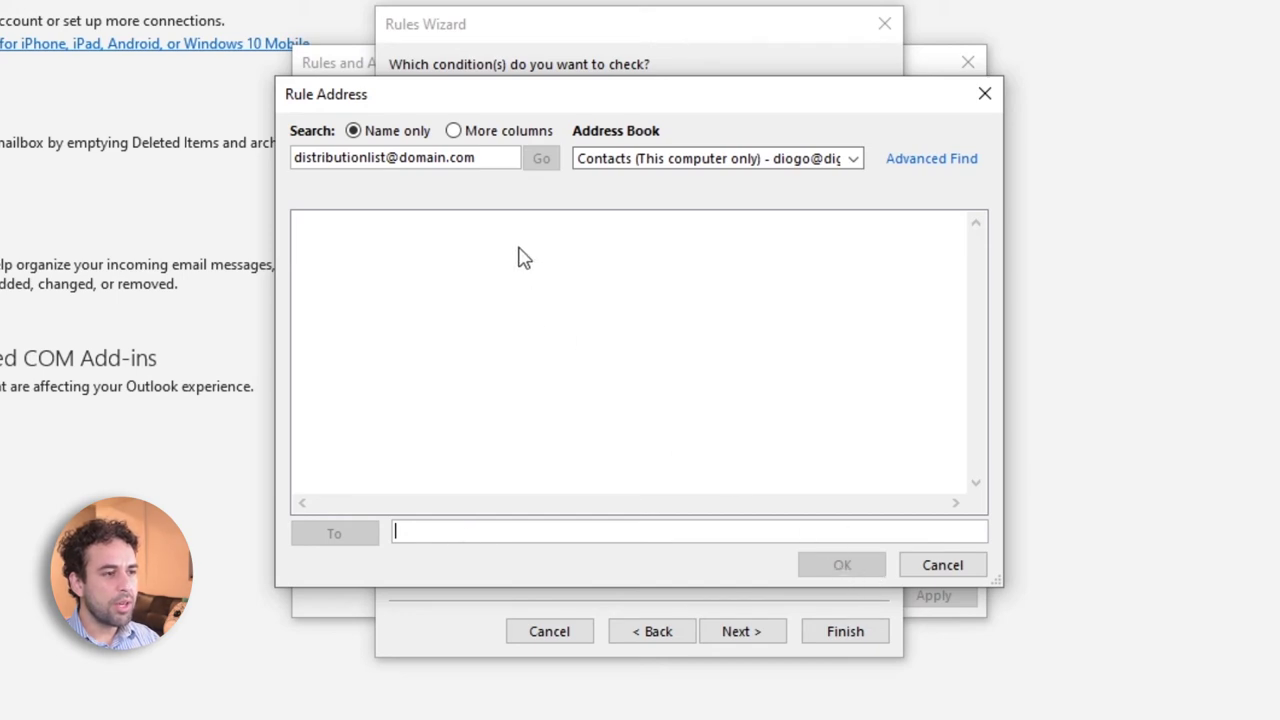
left_click(900, 568)
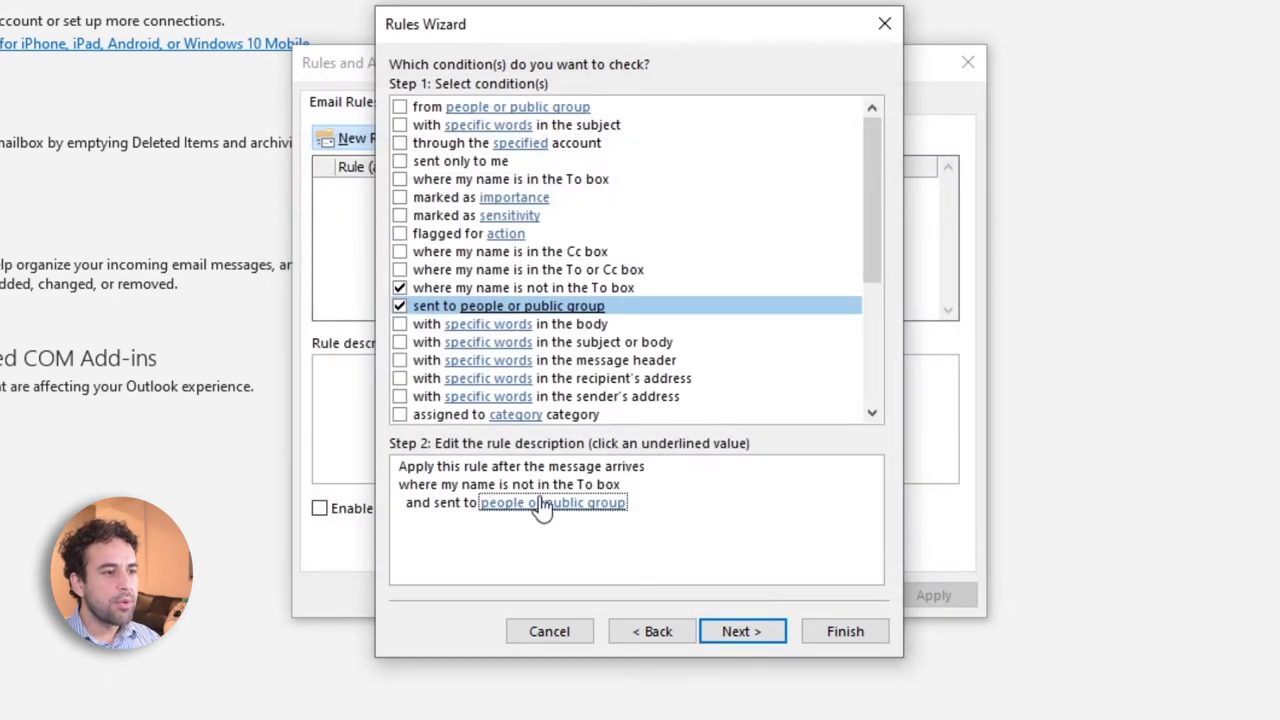
left_click(743, 638)
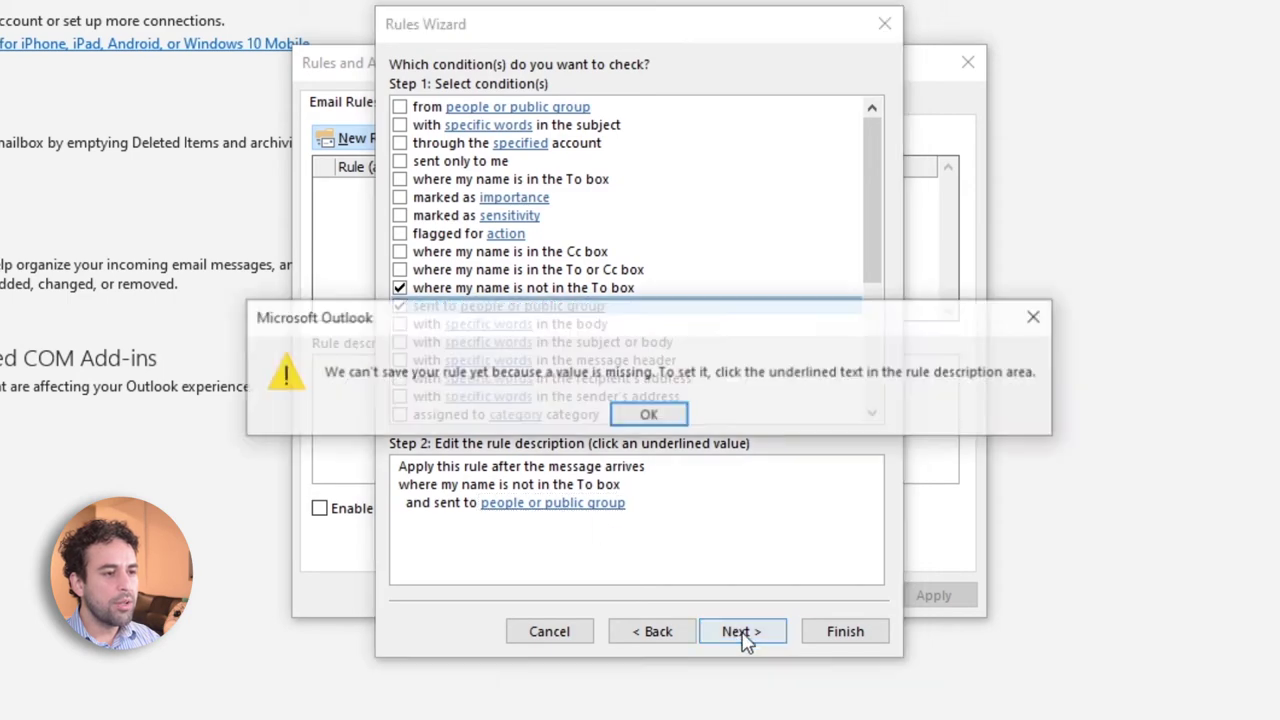
left_click(652, 418)
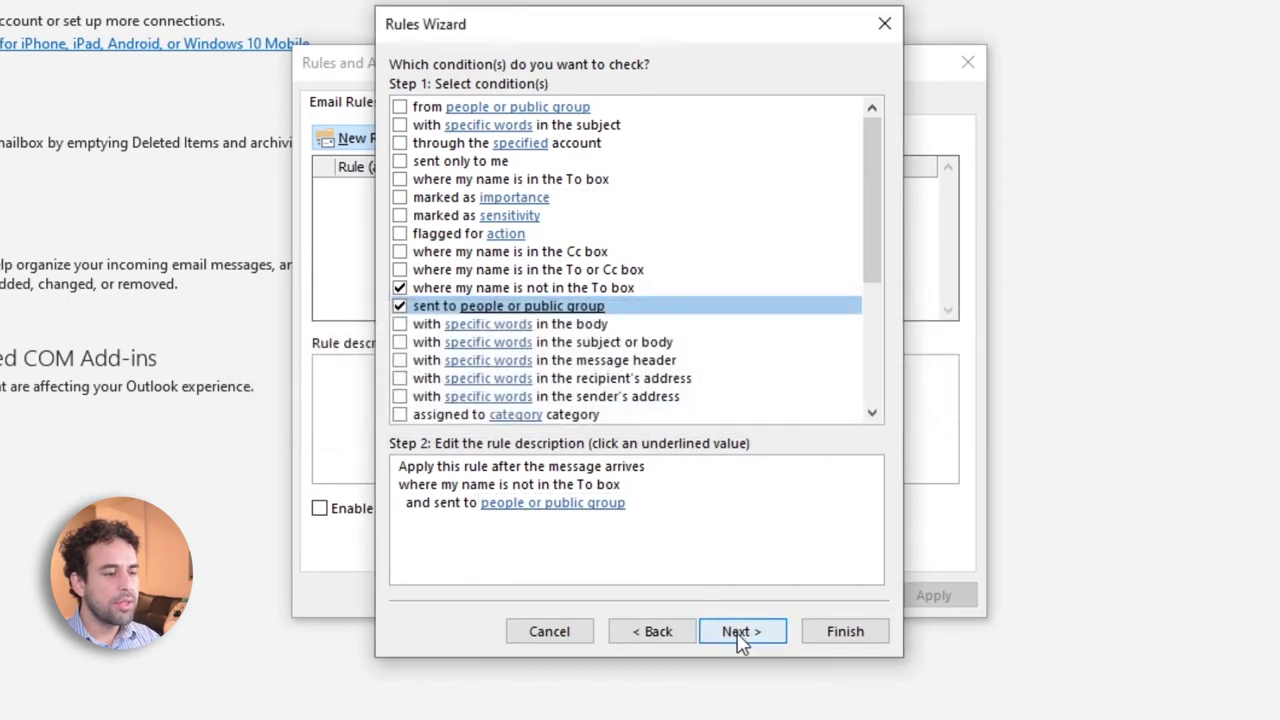
left_click(740, 637)
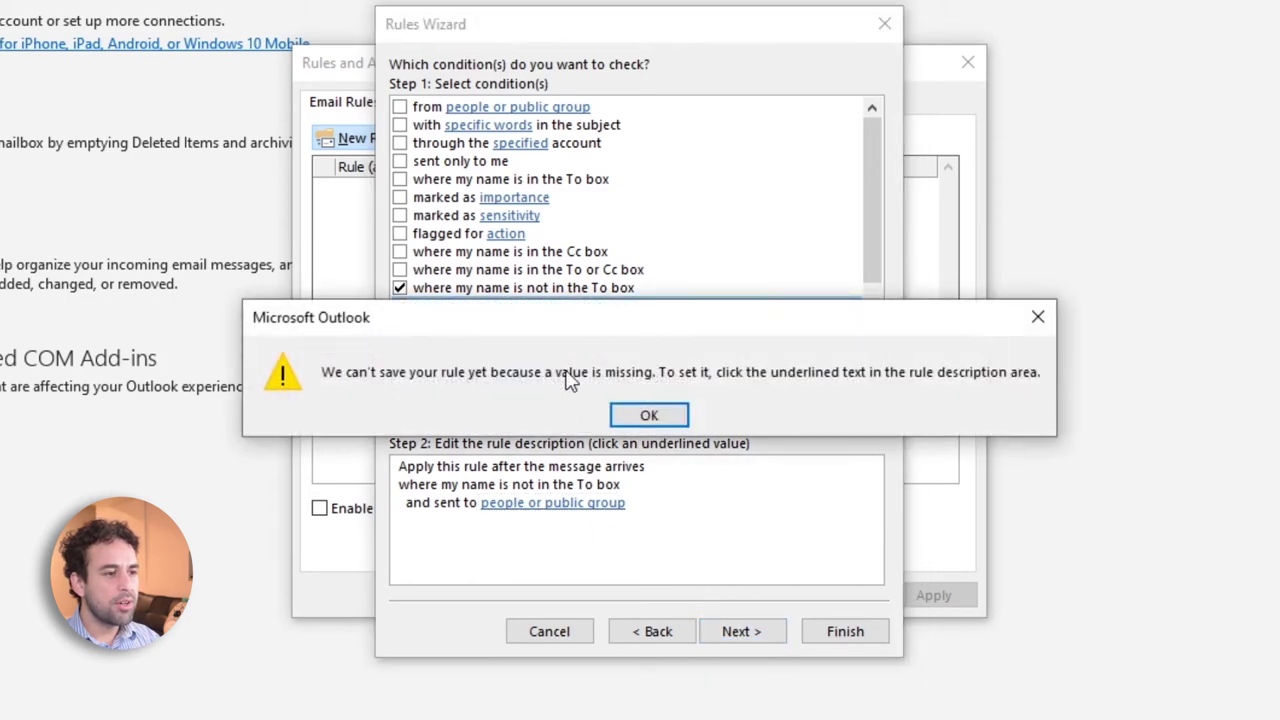
left_click(640, 418)
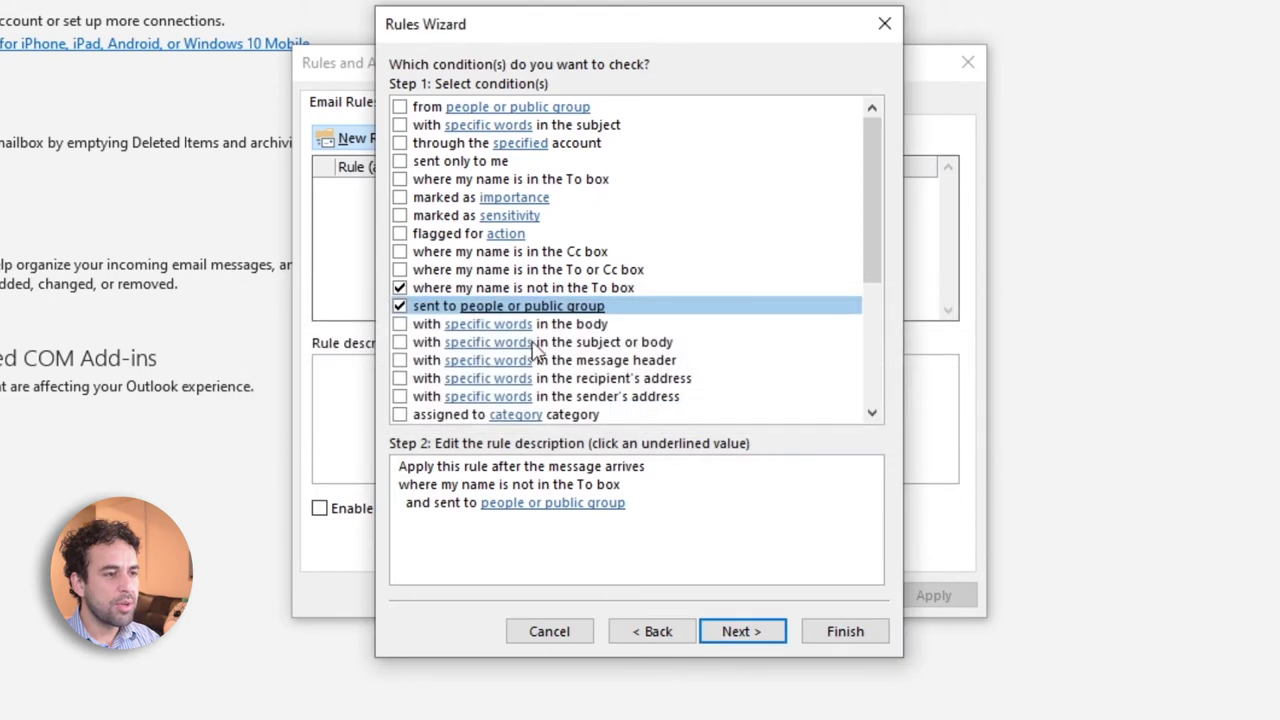
left_click(400, 308)
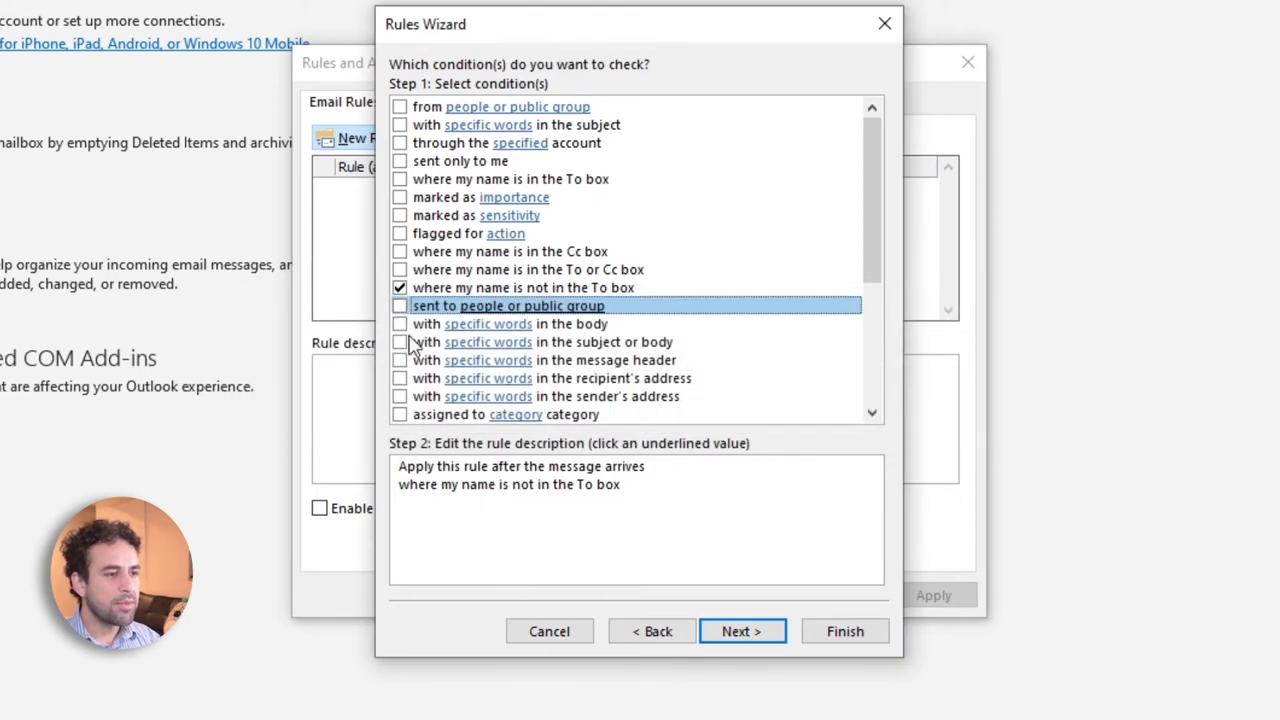
left_click(401, 310)
left_click(401, 308)
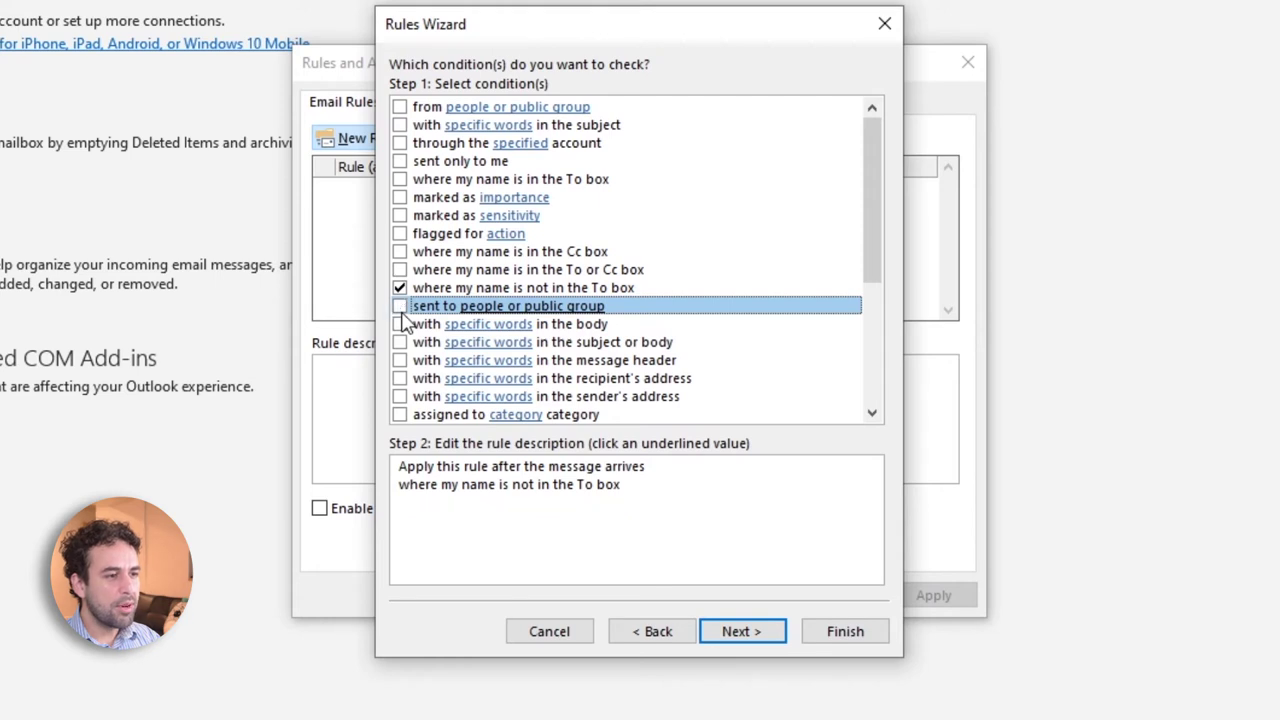
Set the rule's action to mark matching messages as read and continue to the exceptions.
left_click(720, 631)
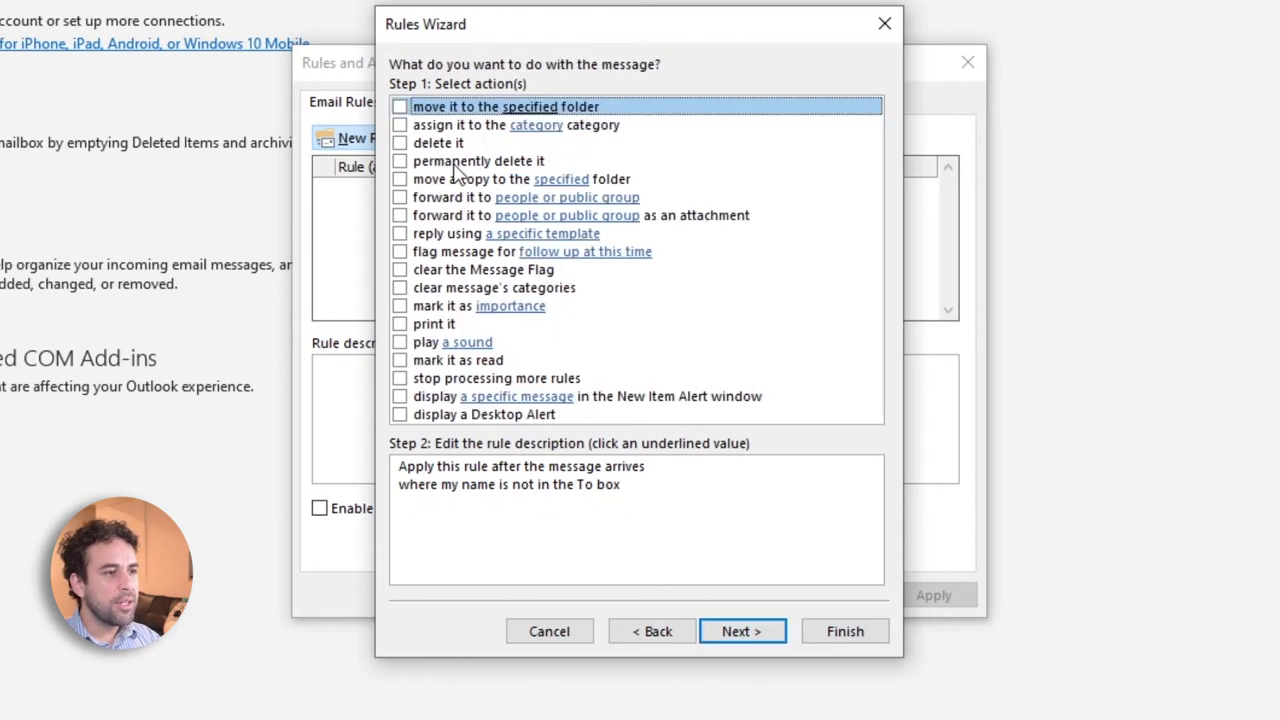
left_click(445, 361)
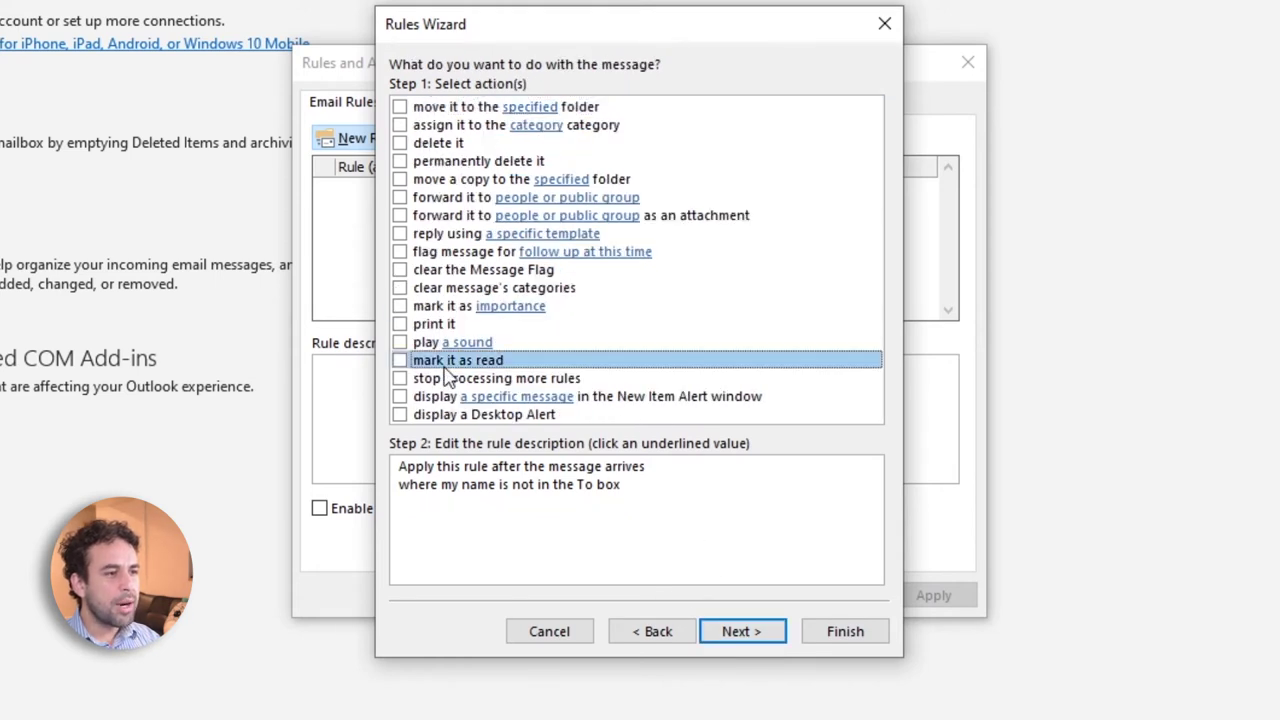
left_click(401, 361)
left_click(741, 631)
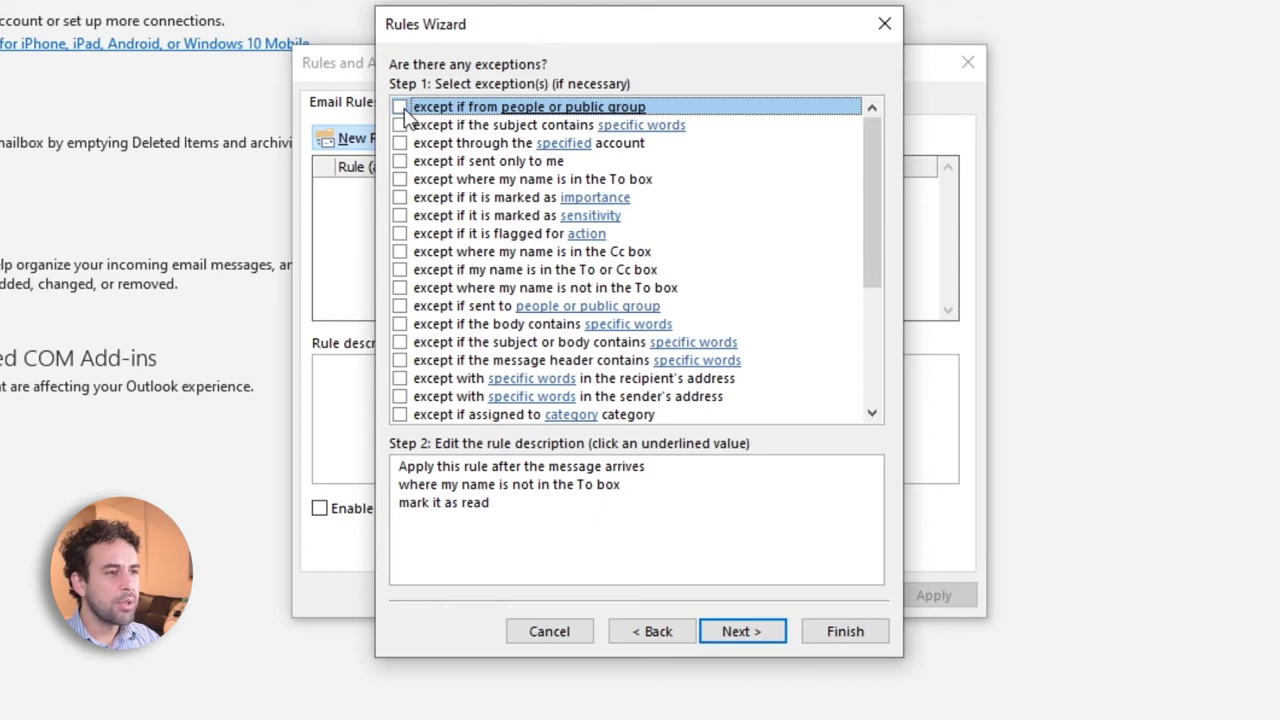
left_click(400, 107)
left_click(515, 521)
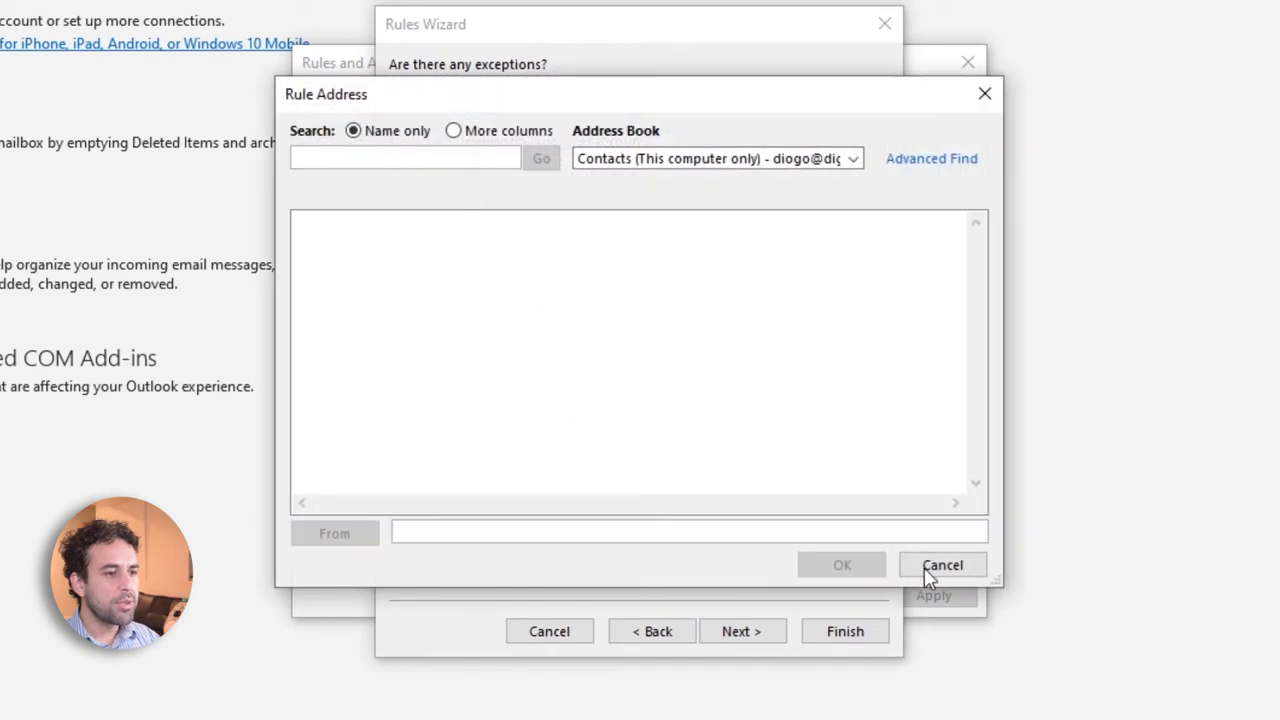
left_click(940, 566)
left_click(400, 107)
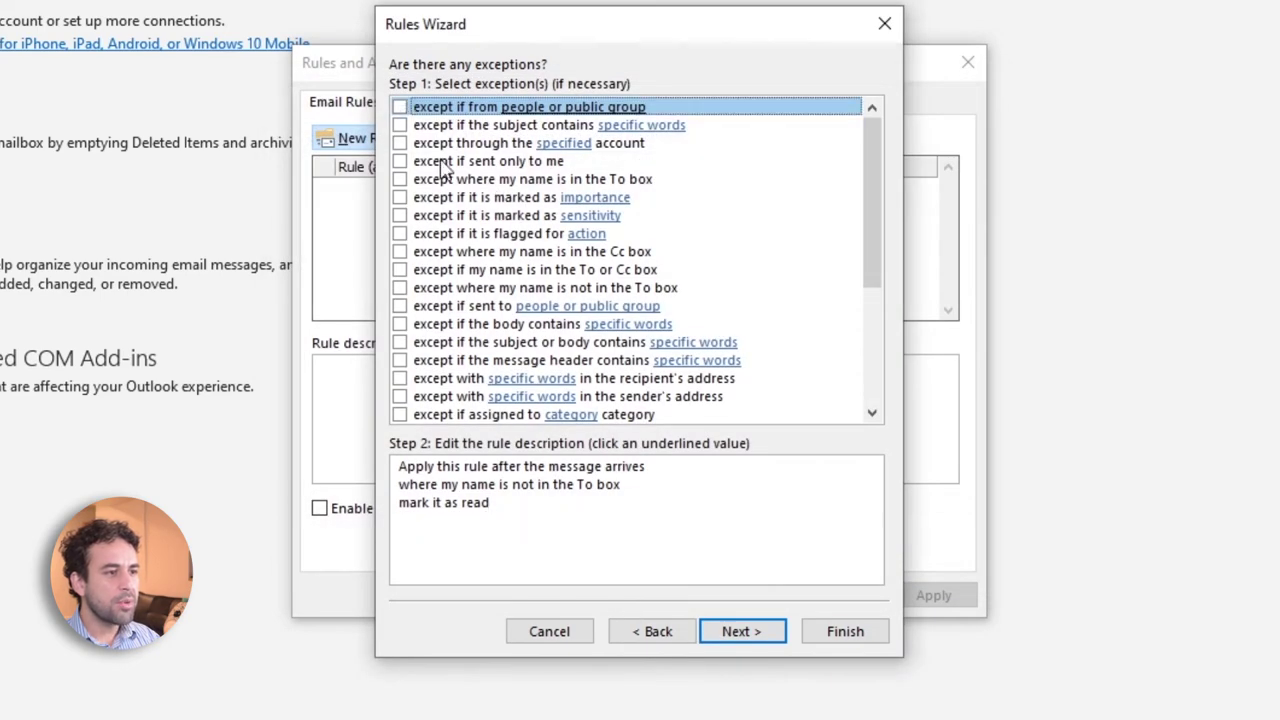
Skip the exceptions, name the rule "Where I'm not there at all" and finish creating it.
left_click(741, 631)
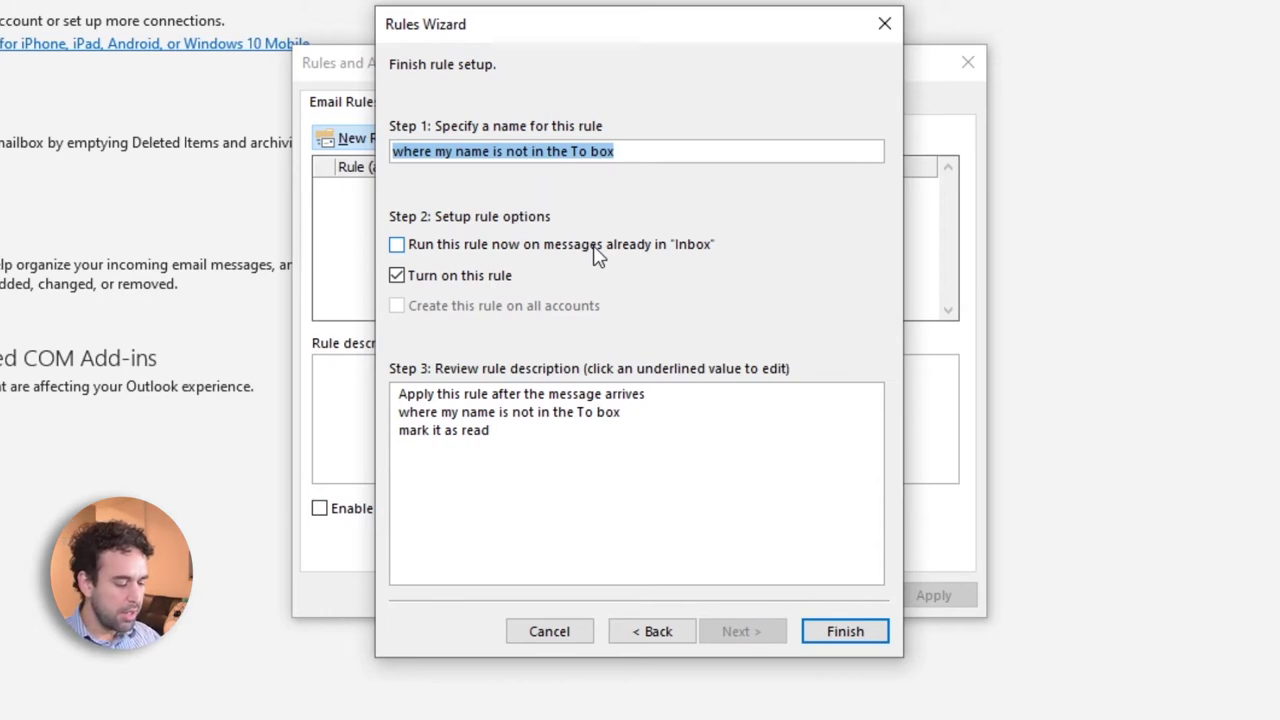
type("Where I'm not there at all")
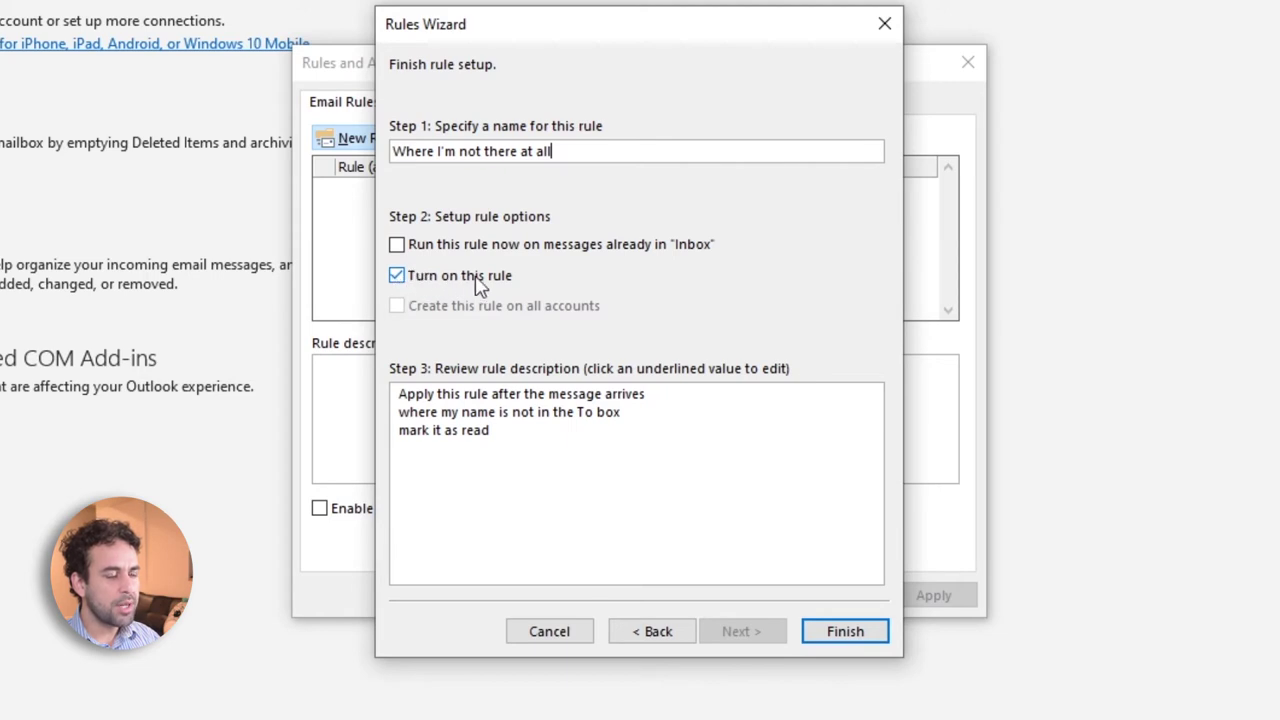
left_click(831, 631)
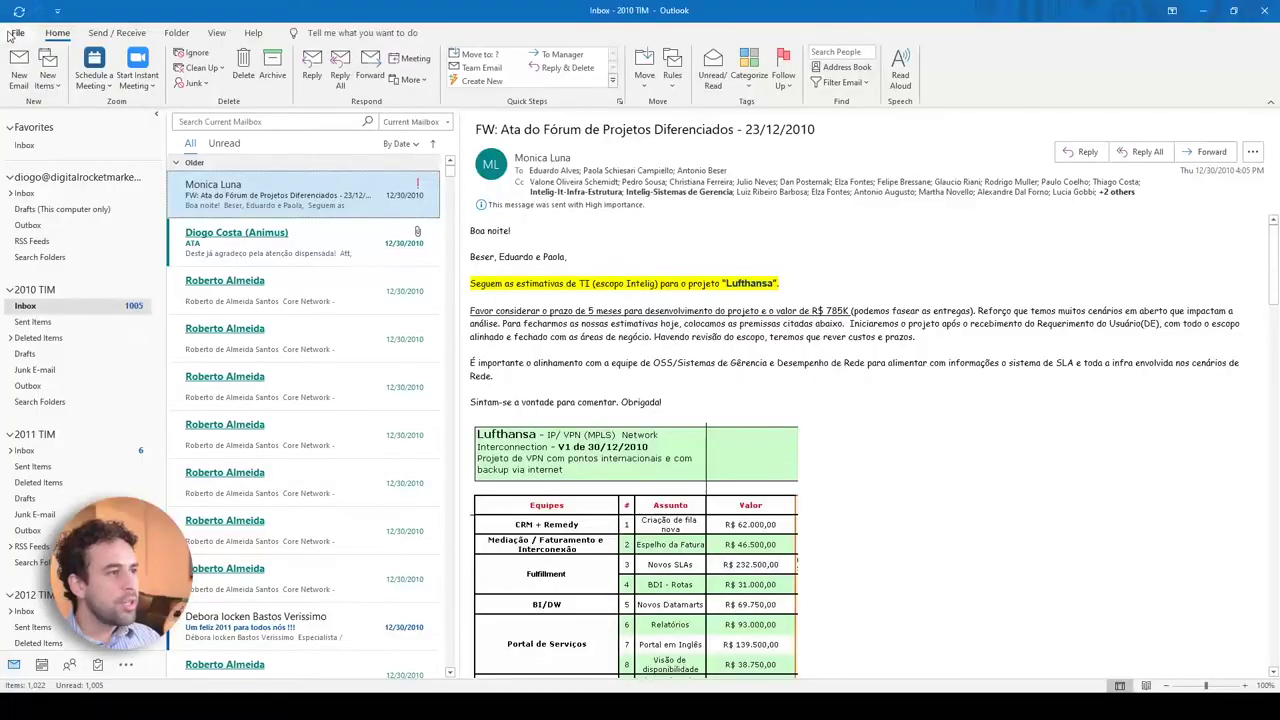
Turn off marking items as read when viewed in the Reading Pane in the mail options.
left_click(22, 24)
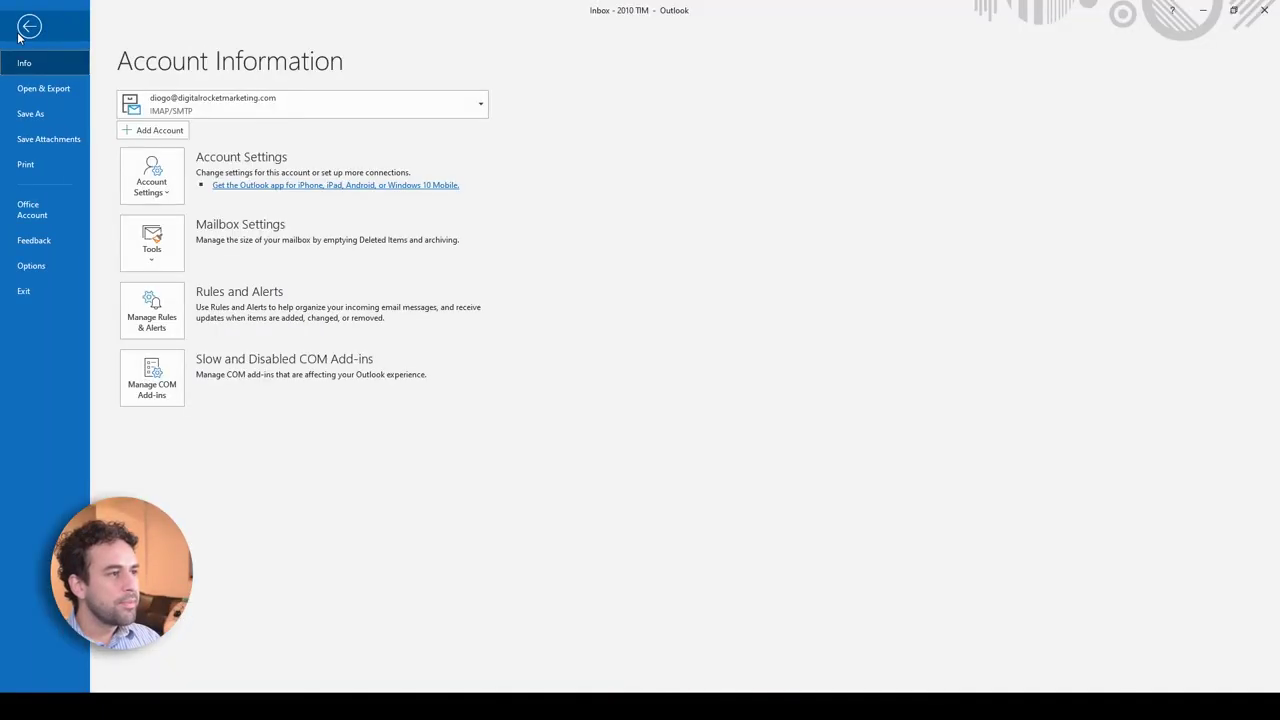
left_click(34, 268)
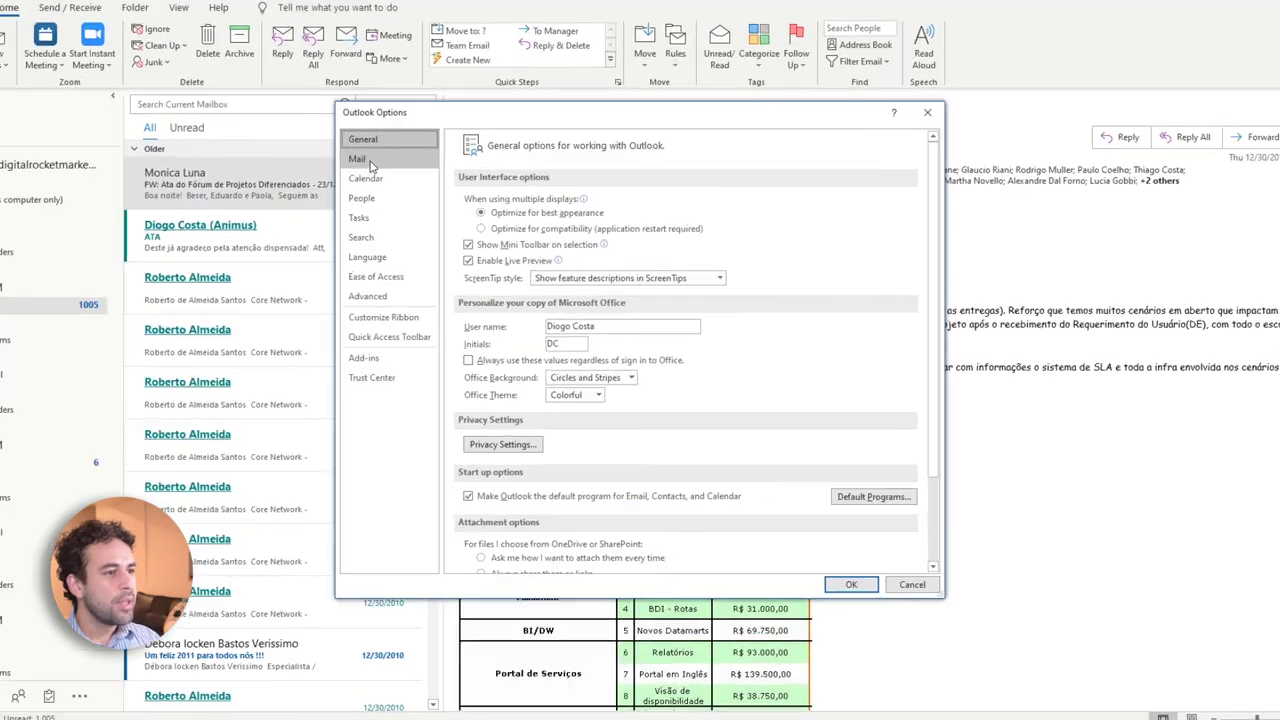
left_click(380, 175)
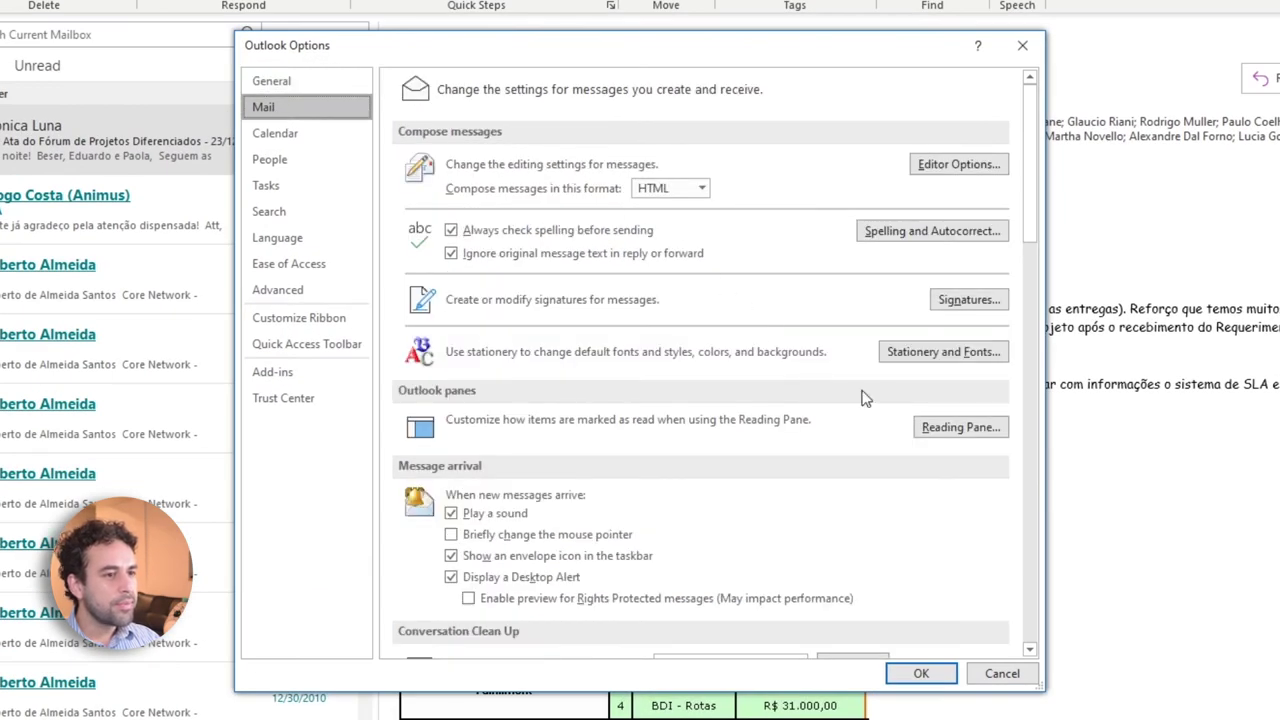
left_click(958, 428)
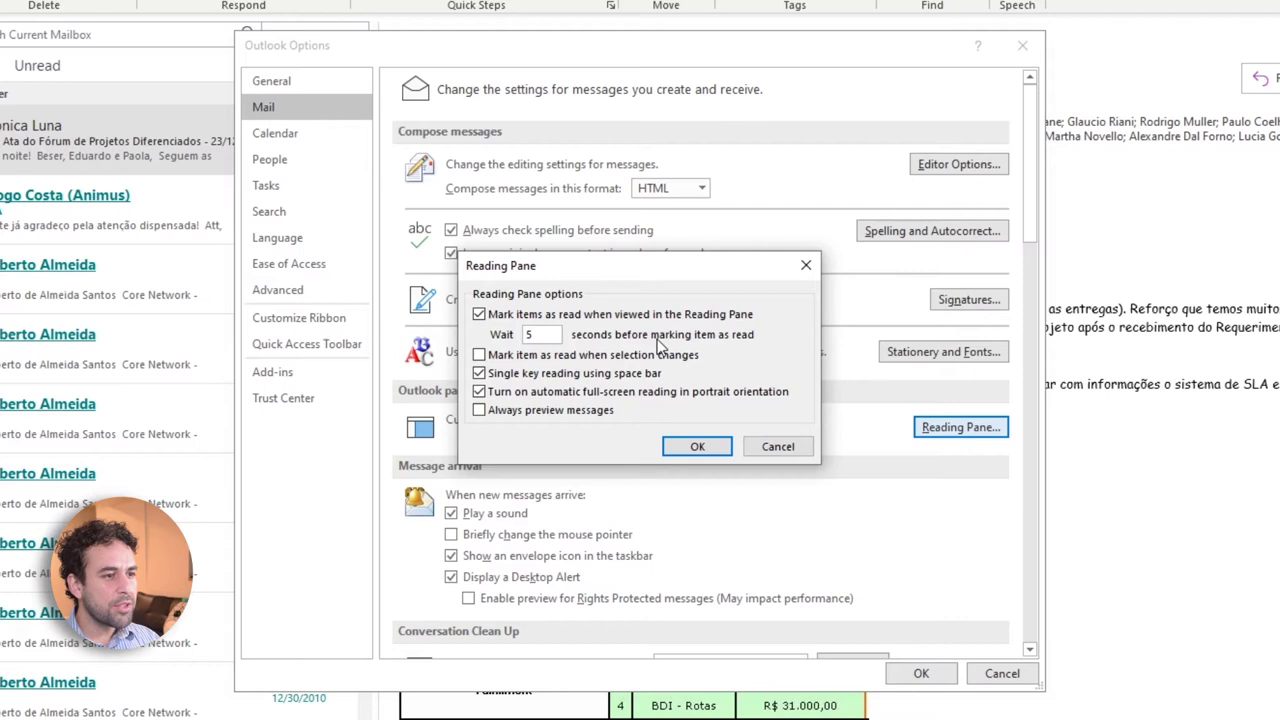
left_click(480, 315)
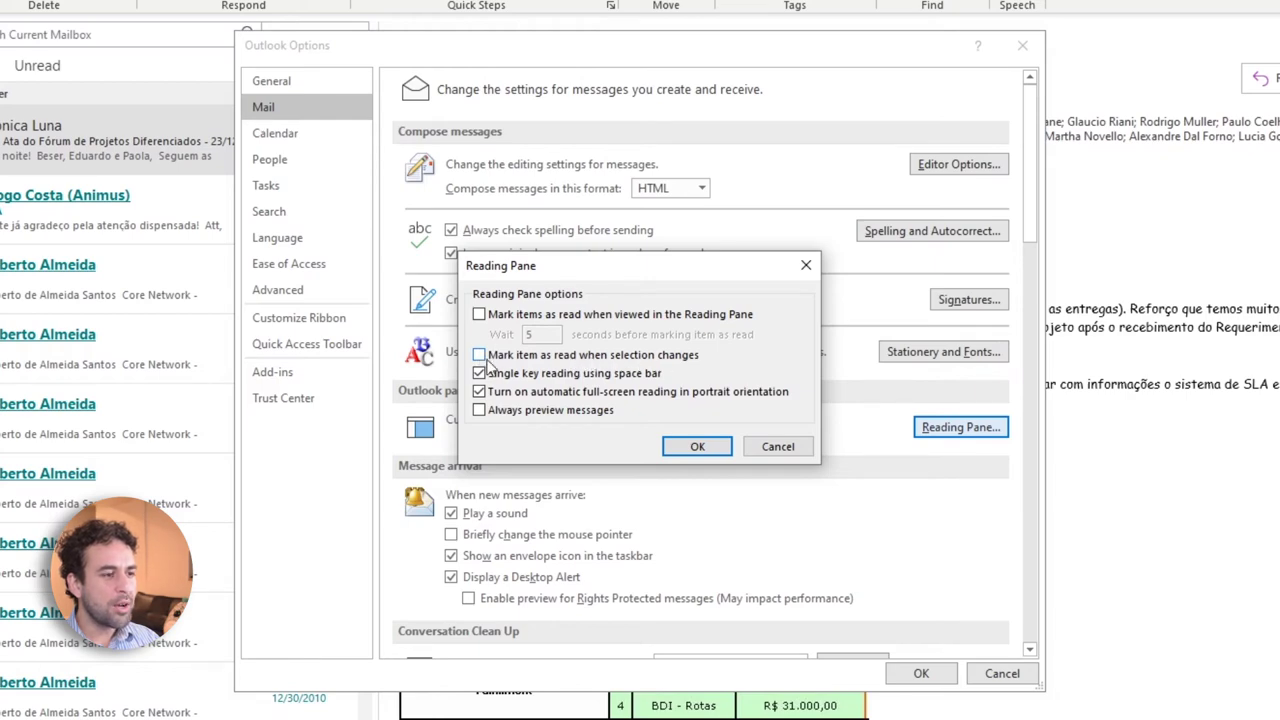
left_click(697, 446)
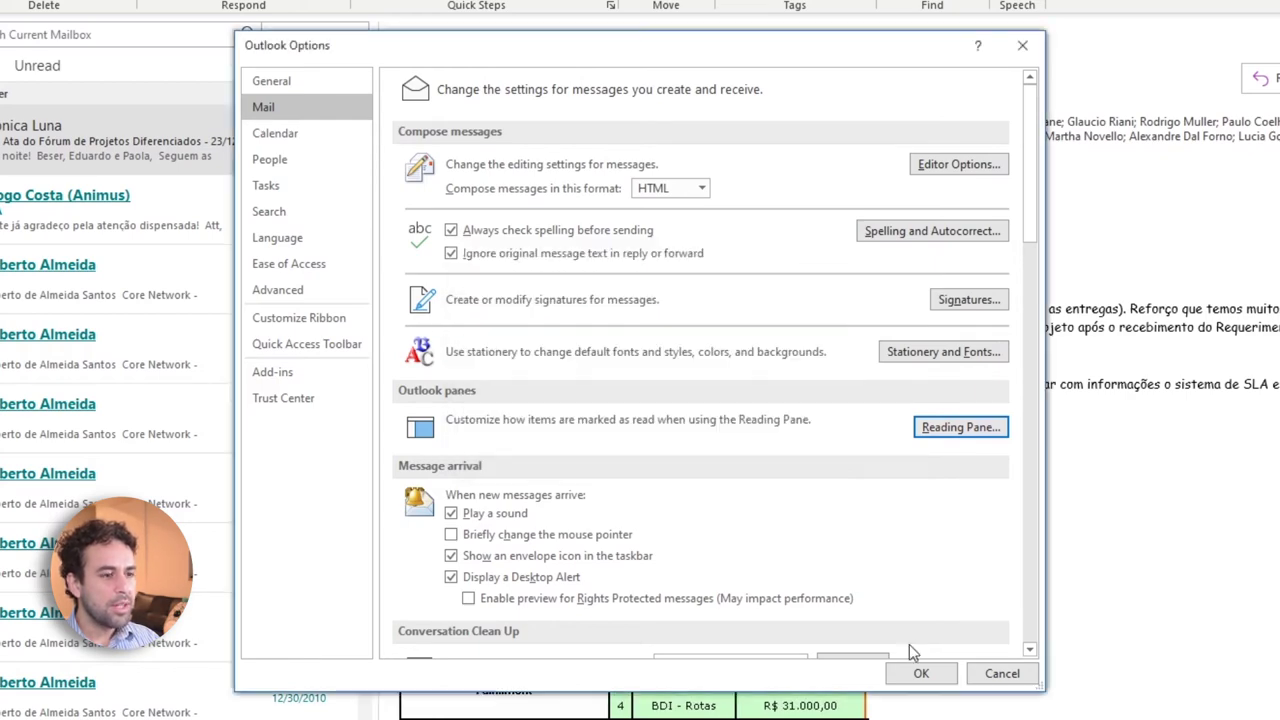
left_click(921, 673)
Go through the first inbox messages, starting from ATA, to check their read status in the Reading Pane.
left_click(337, 247)
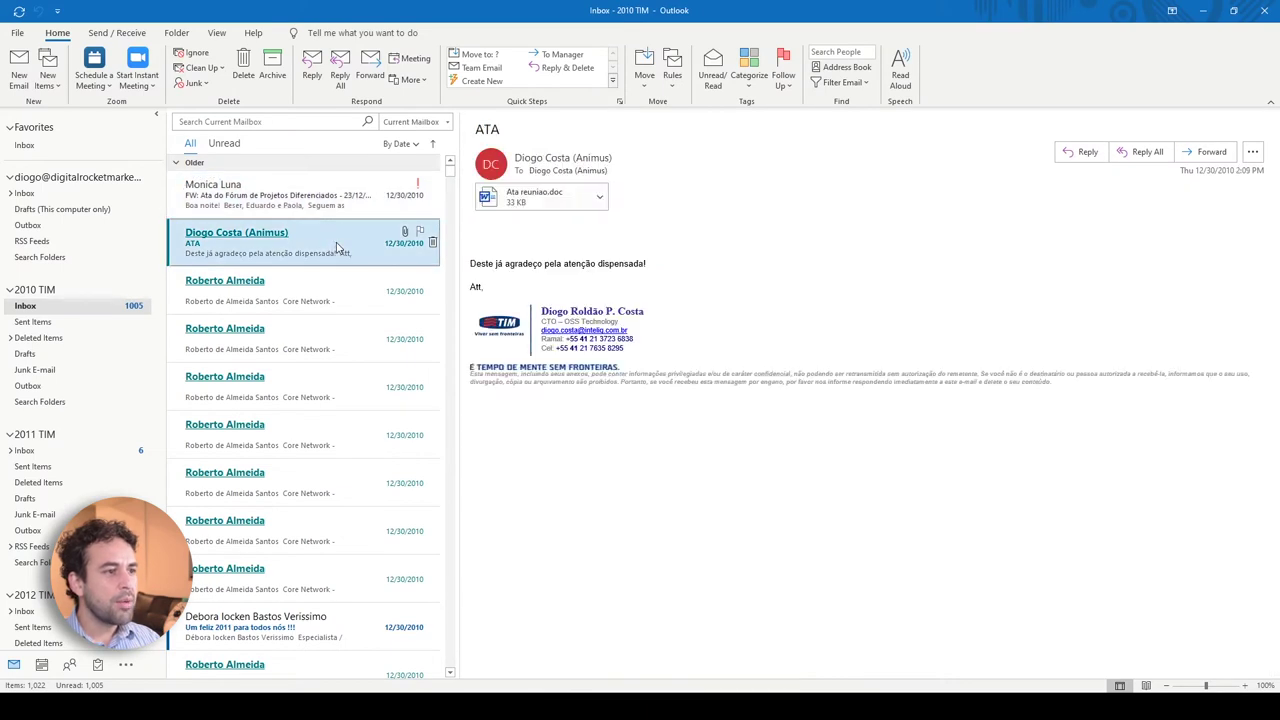
key("Down")
key("Down")
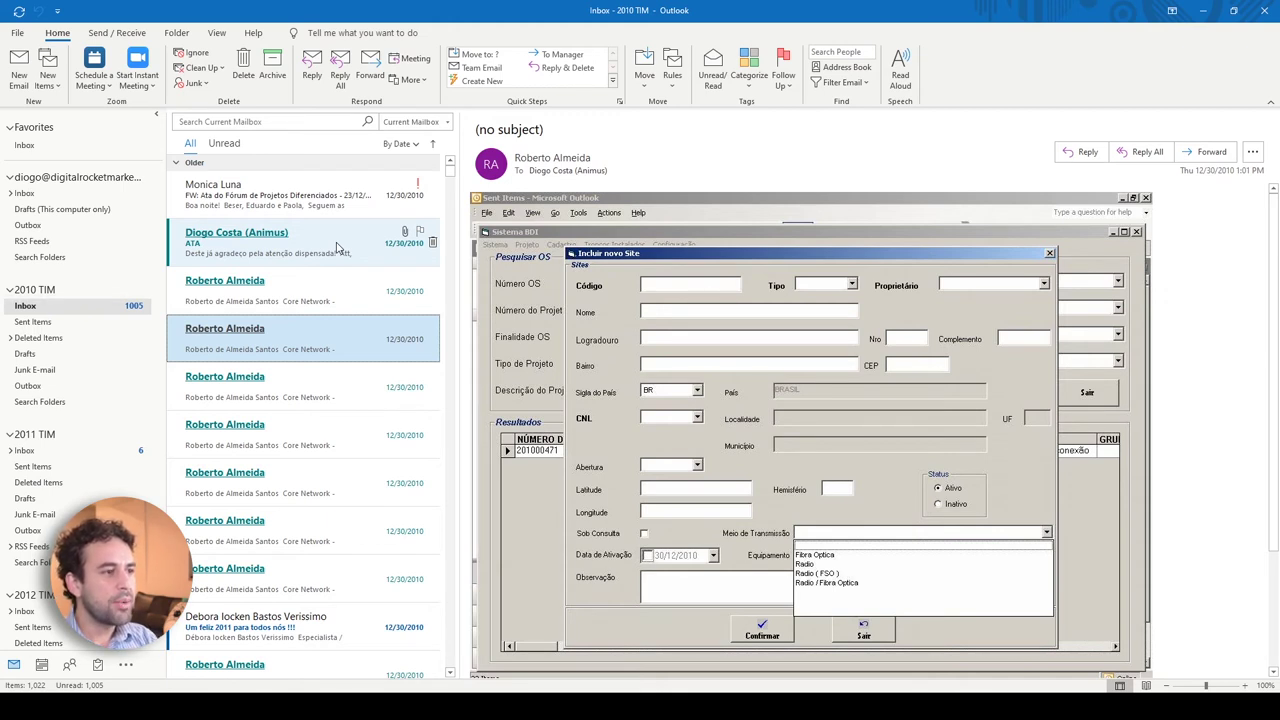
left_click(337, 247)
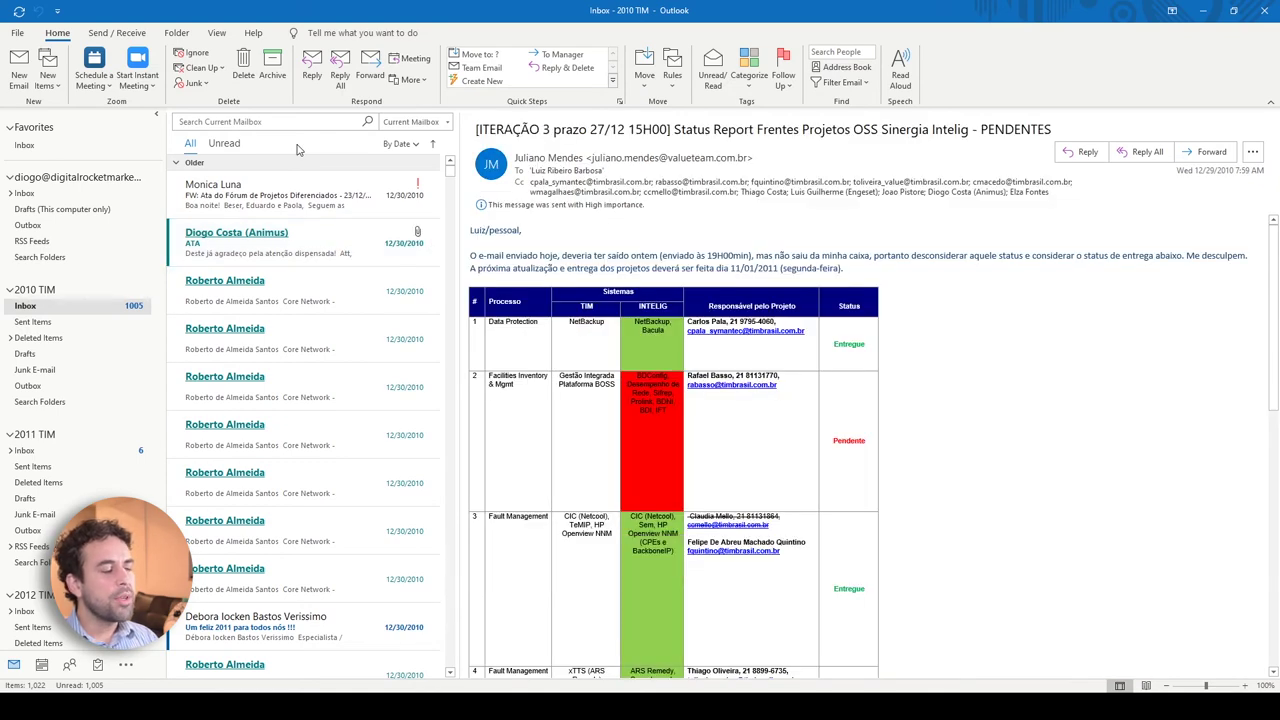
Search the current mailbox for messages with "Status Report" in the subject and look through the matches.
left_click(270, 121)
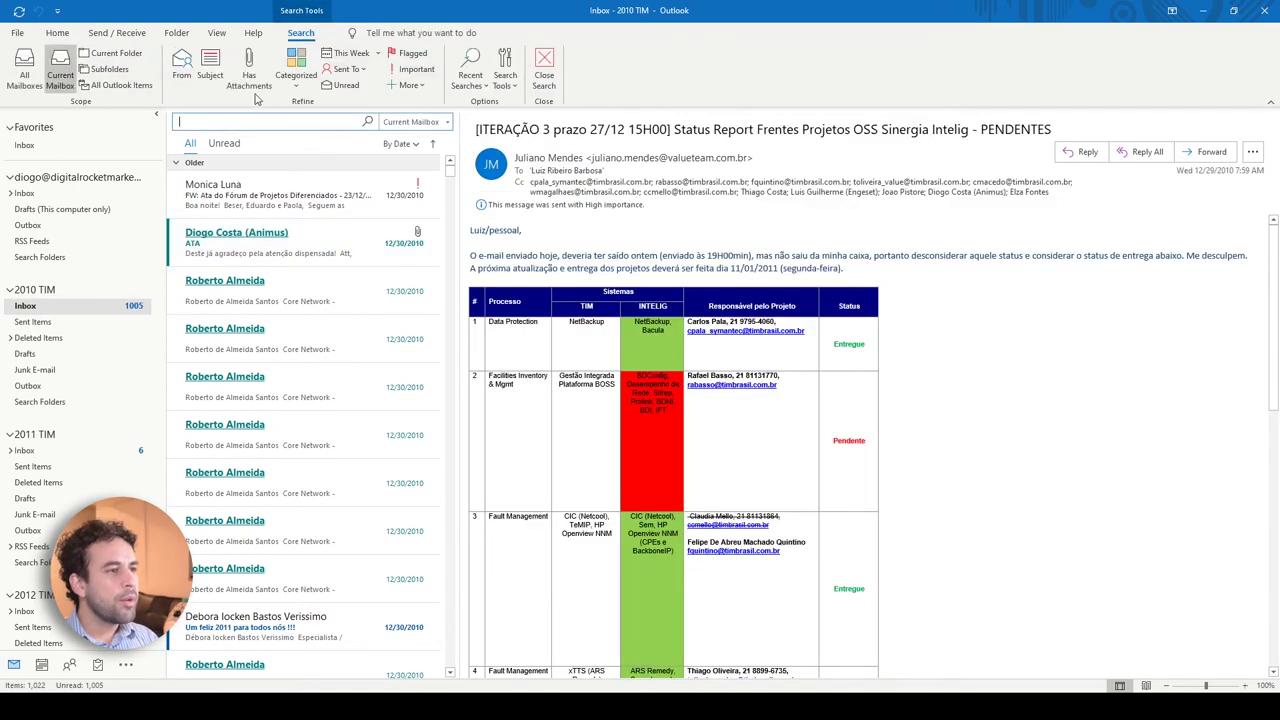
type("subject:\"Status Report\"")
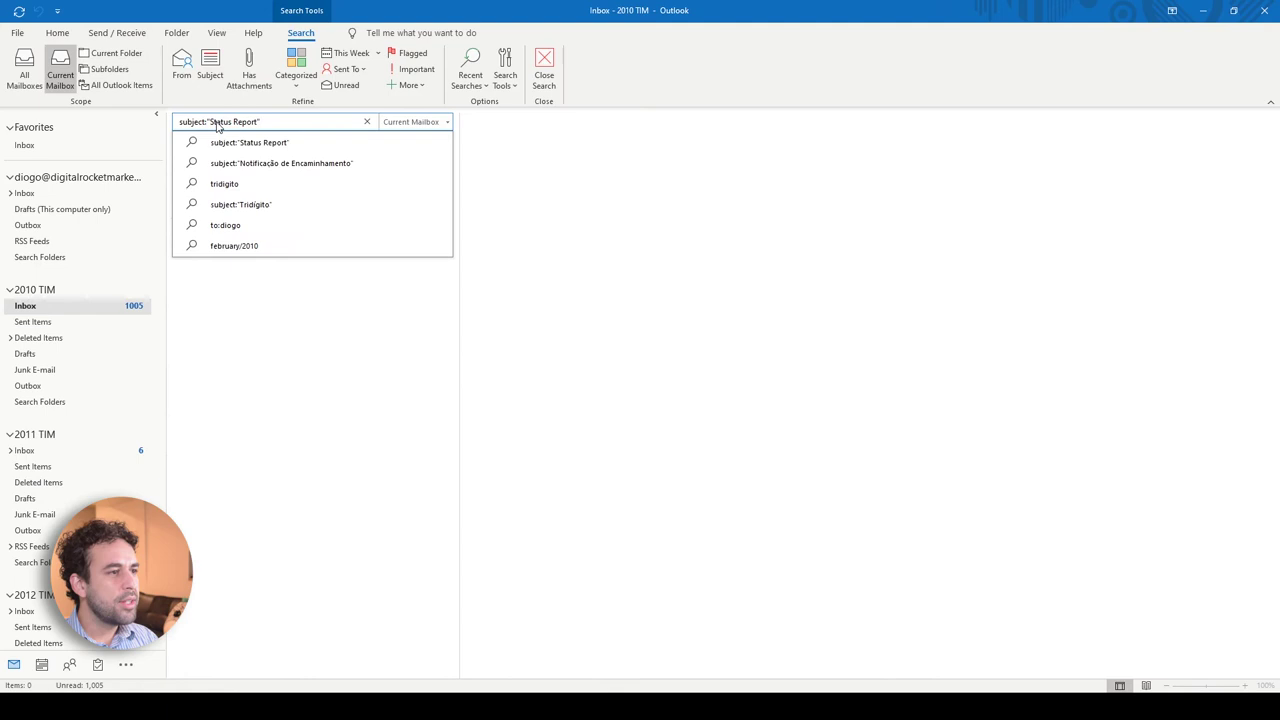
key("Return")
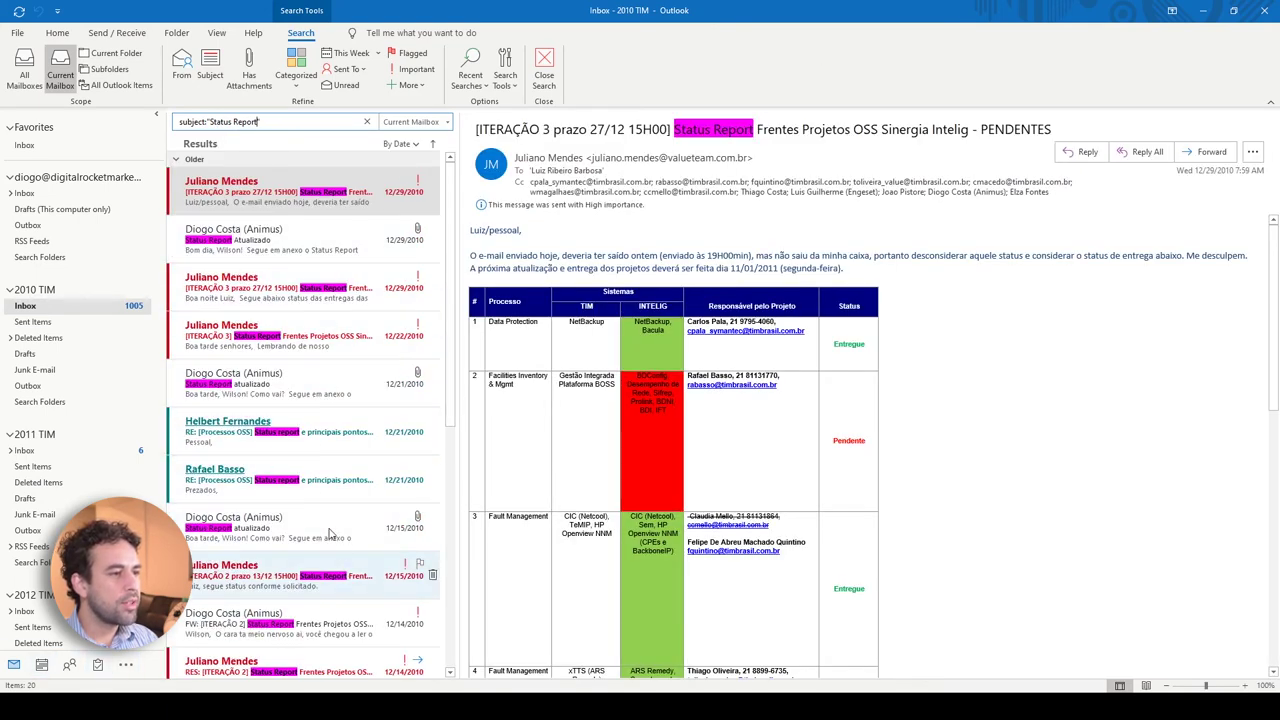
scroll(305, 400, "down", 5)
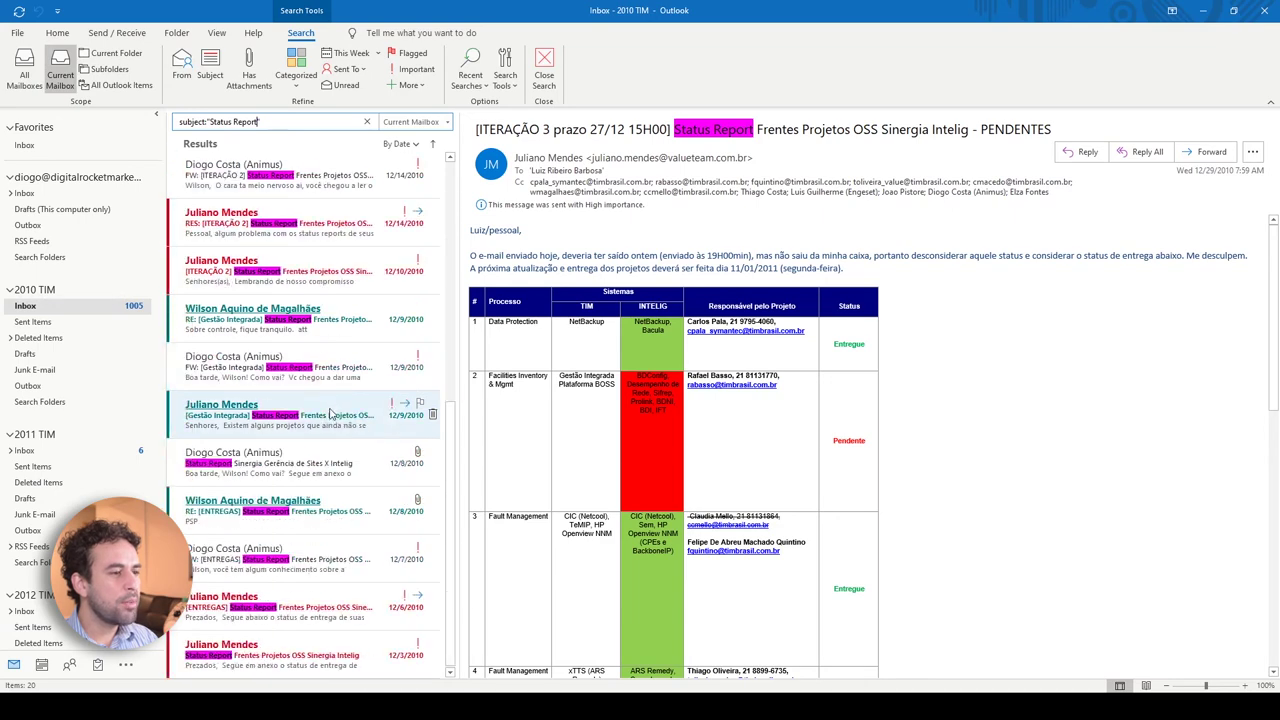
scroll(287, 580, "up", 5)
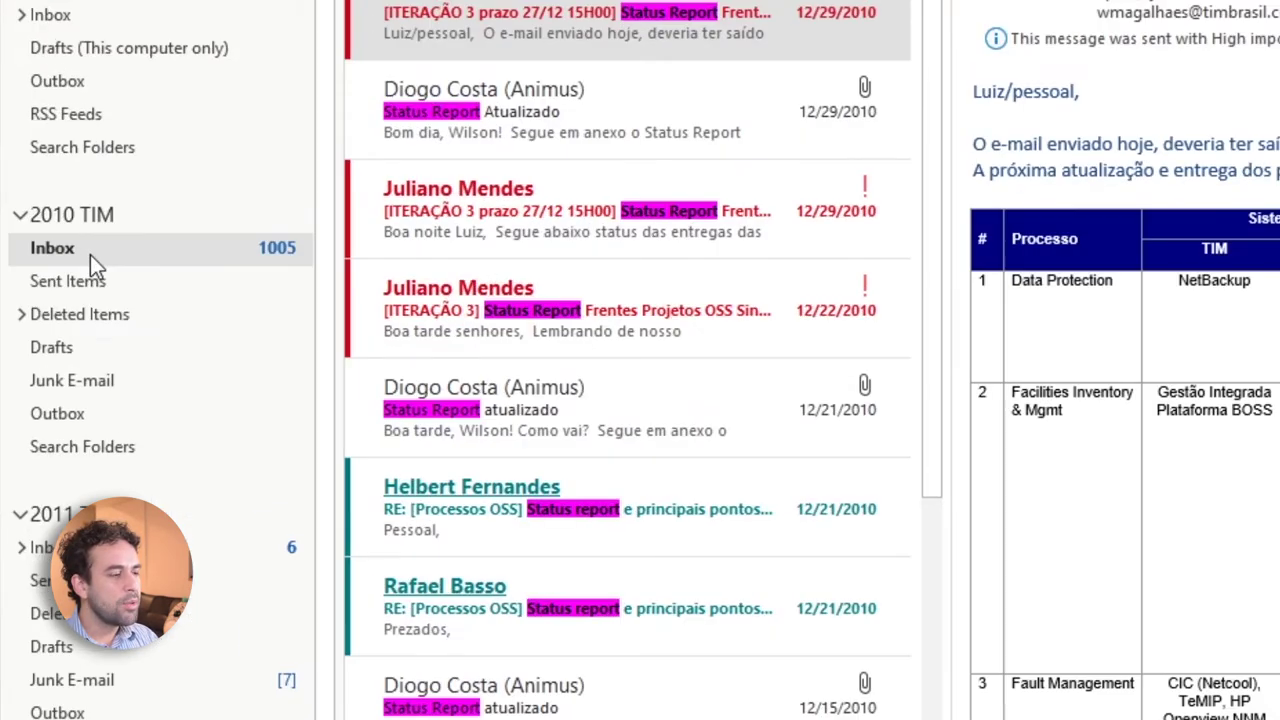
Create a subfolder named "Status Report" under the 2010 TIM Inbox and open it.
right_click(41, 309)
left_click(200, 318)
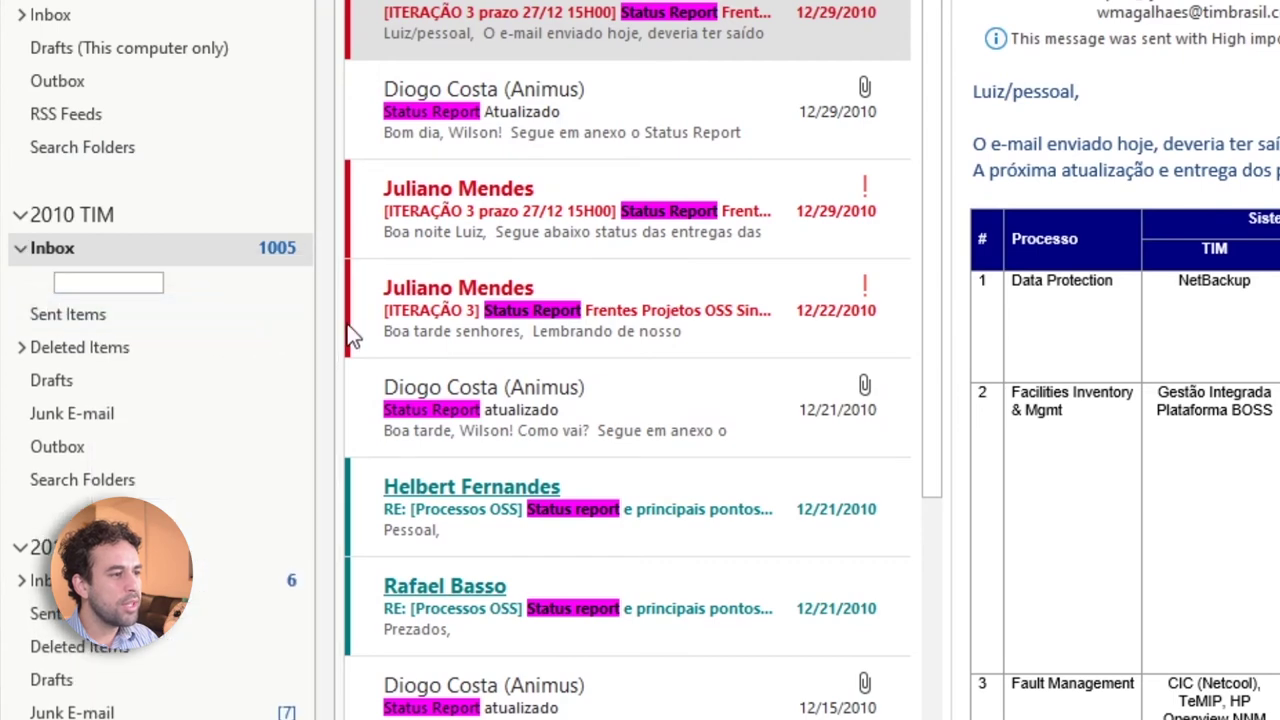
type("Status Report")
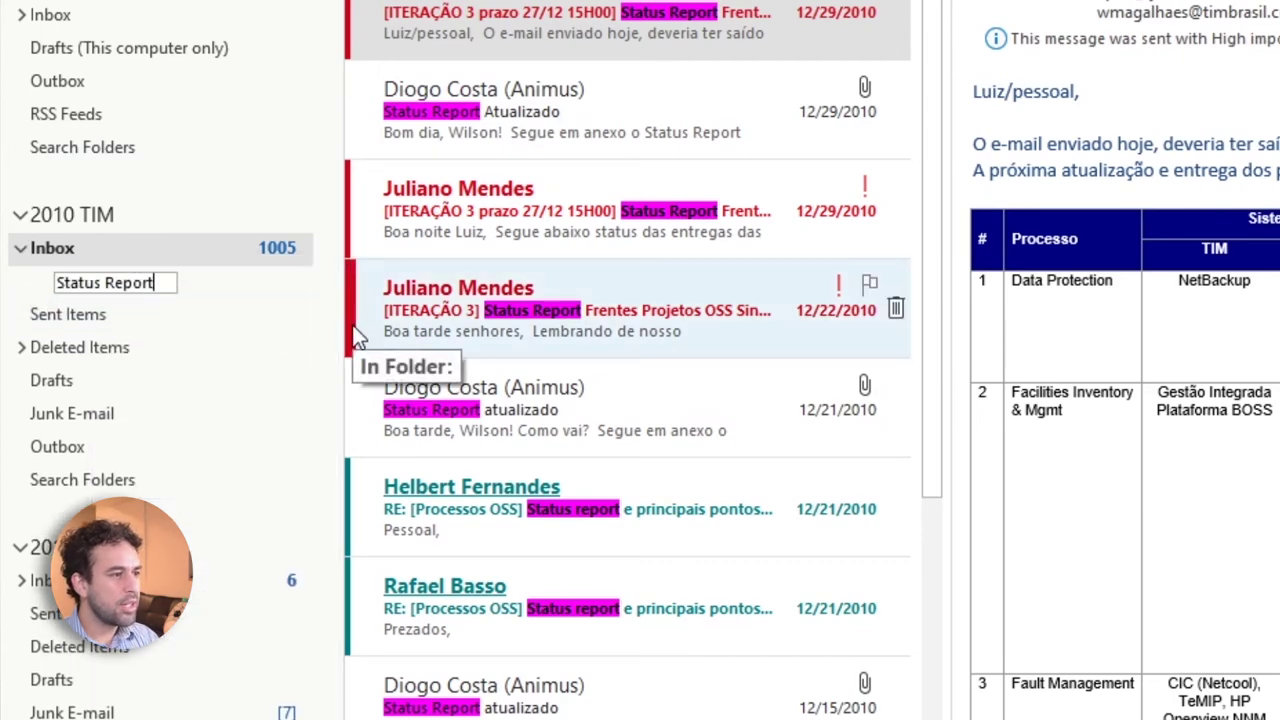
left_click(199, 290)
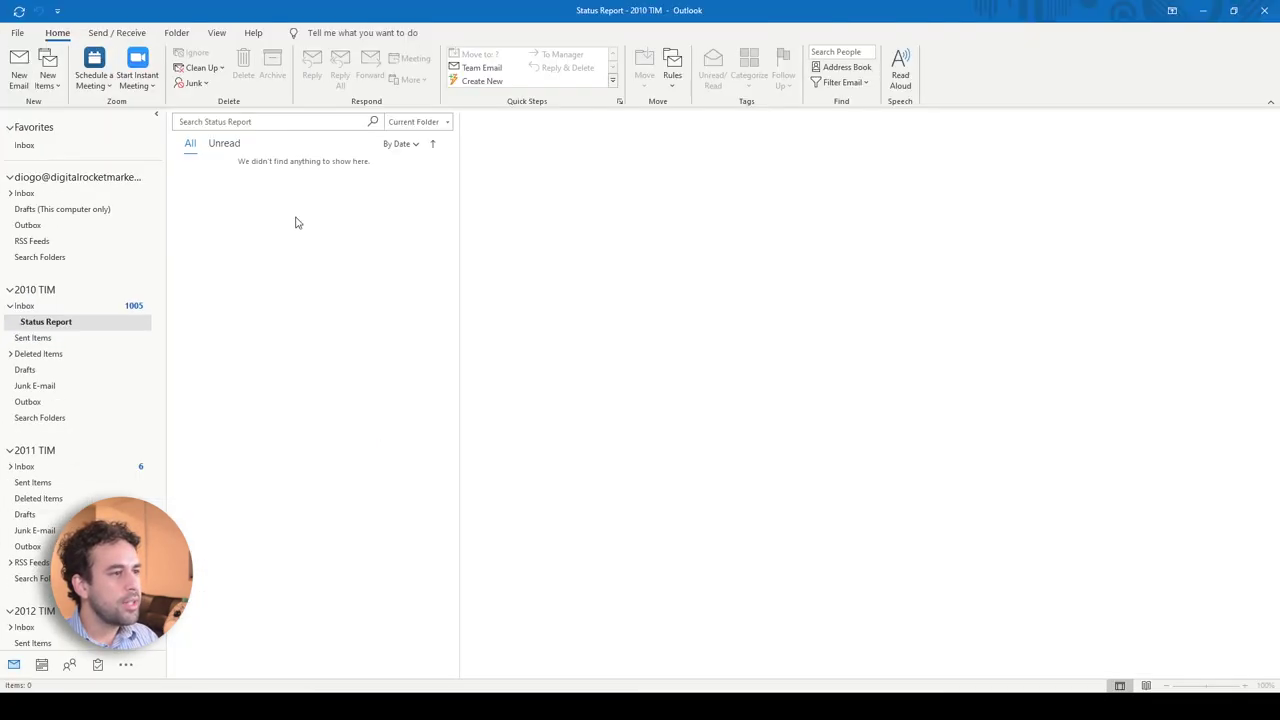
Start a new email rule from a blank rule applied to received messages and continue to its conditions.
left_click(17, 32)
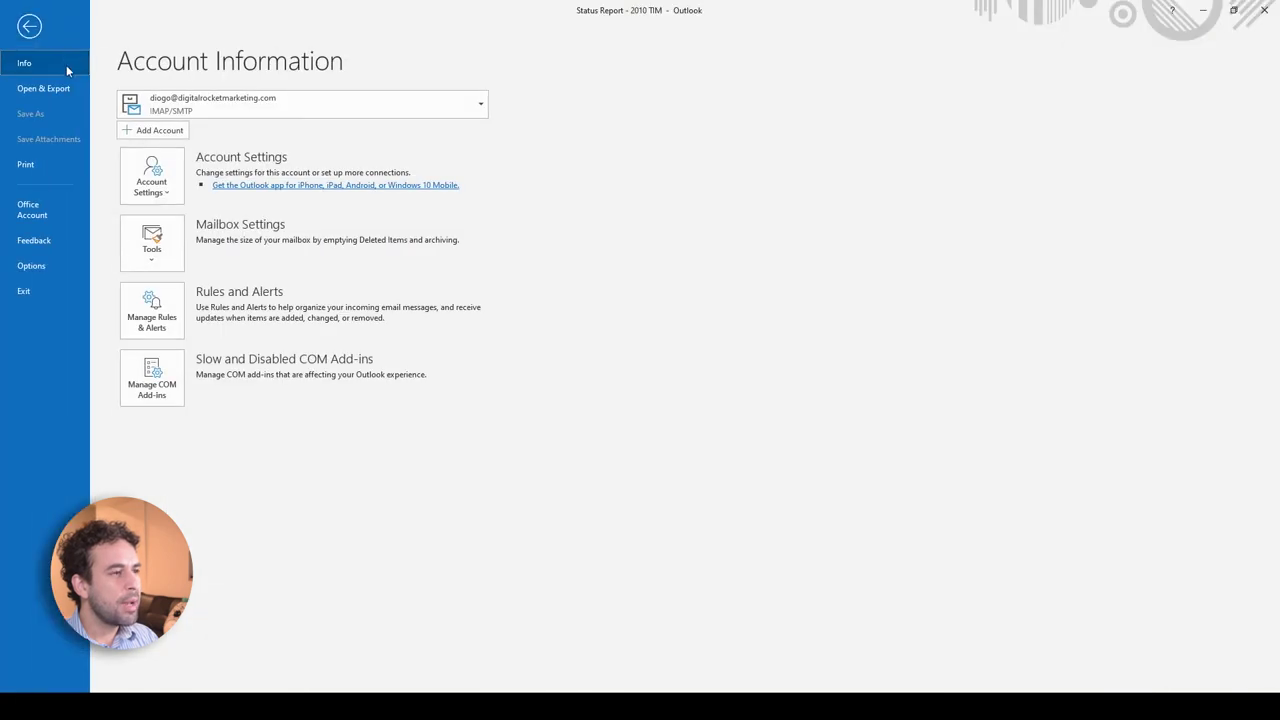
left_click(146, 327)
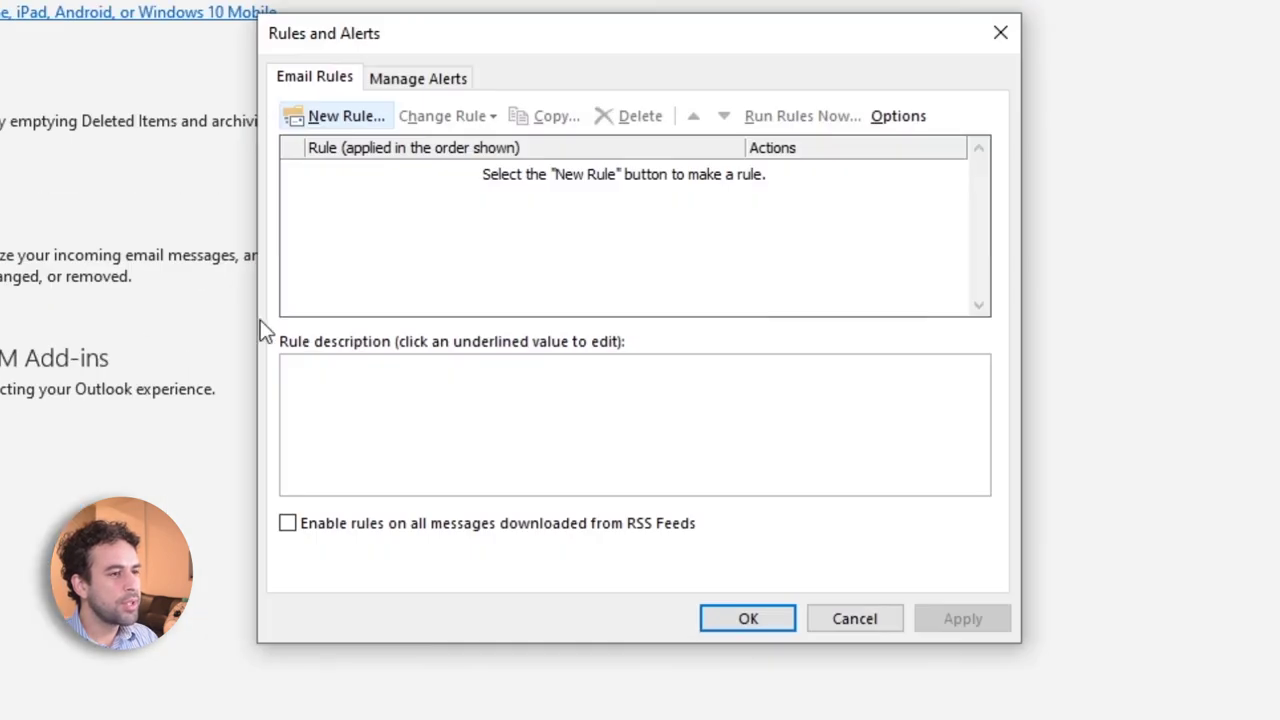
left_click(476, 237)
left_click(525, 336)
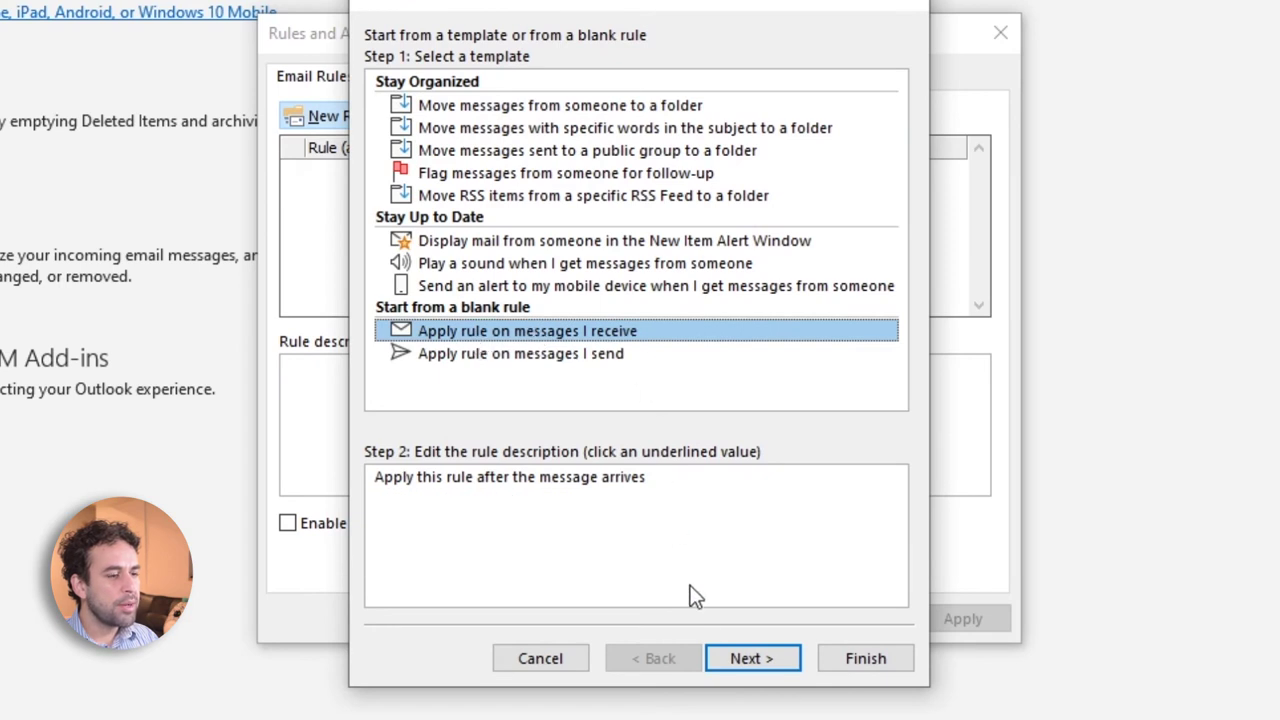
left_click(758, 660)
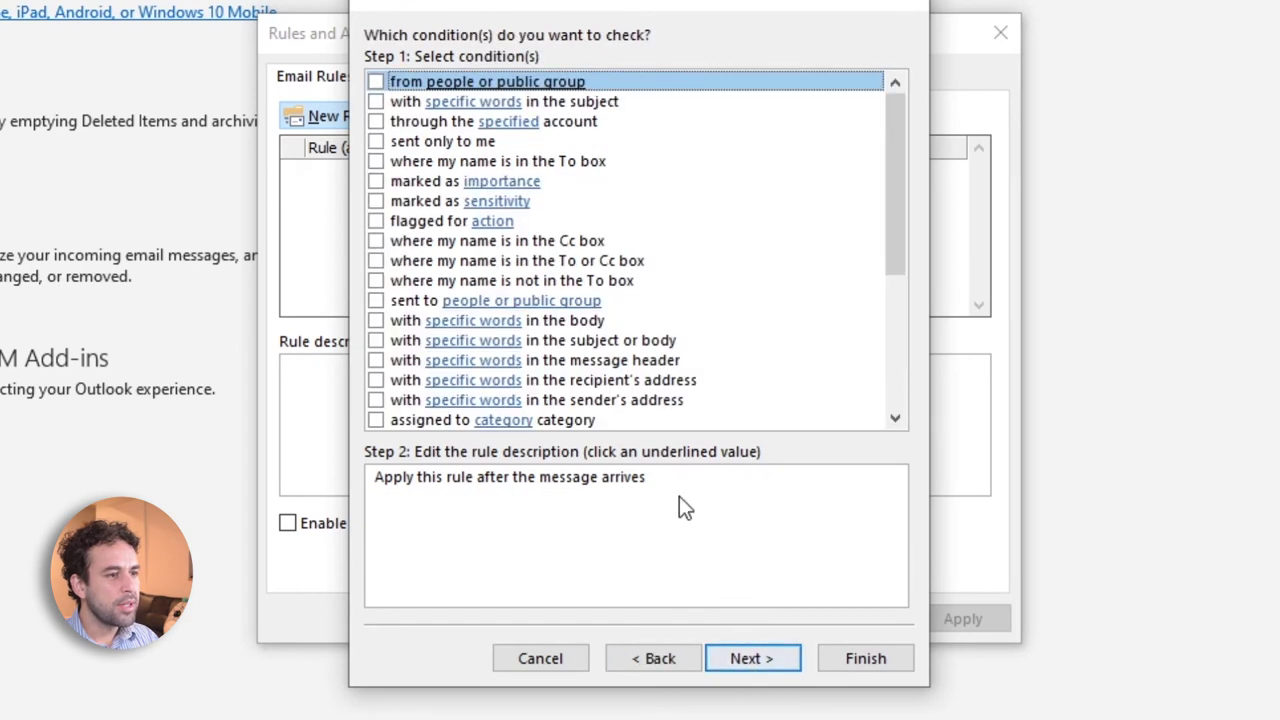
Set the rule's condition to the words "Status Report" in the subject and continue to the actions.
left_click(375, 103)
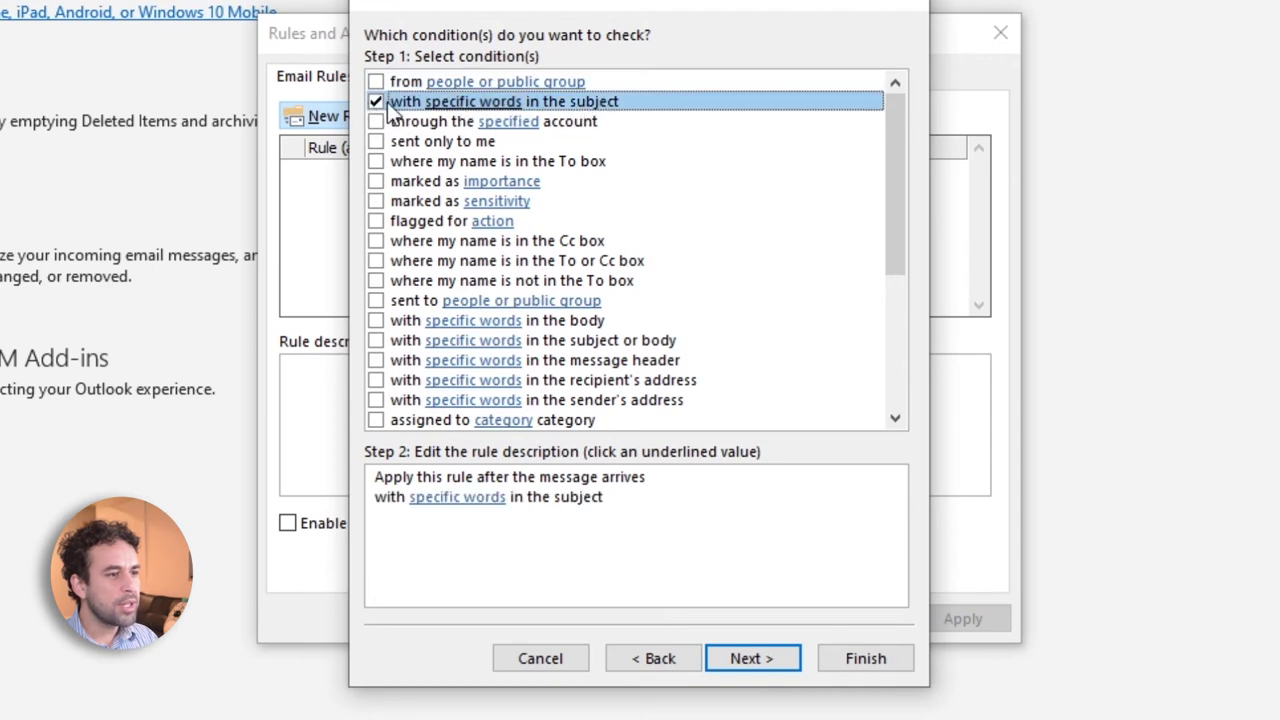
left_click(458, 500)
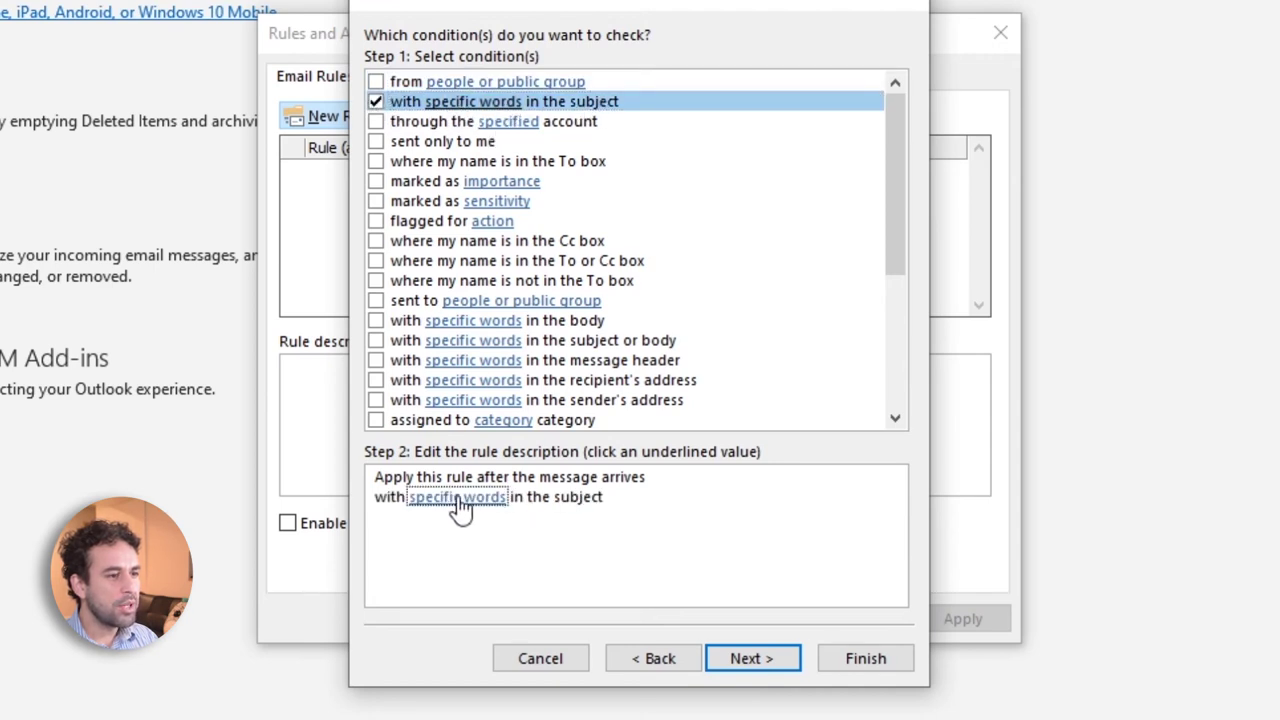
left_click(462, 499)
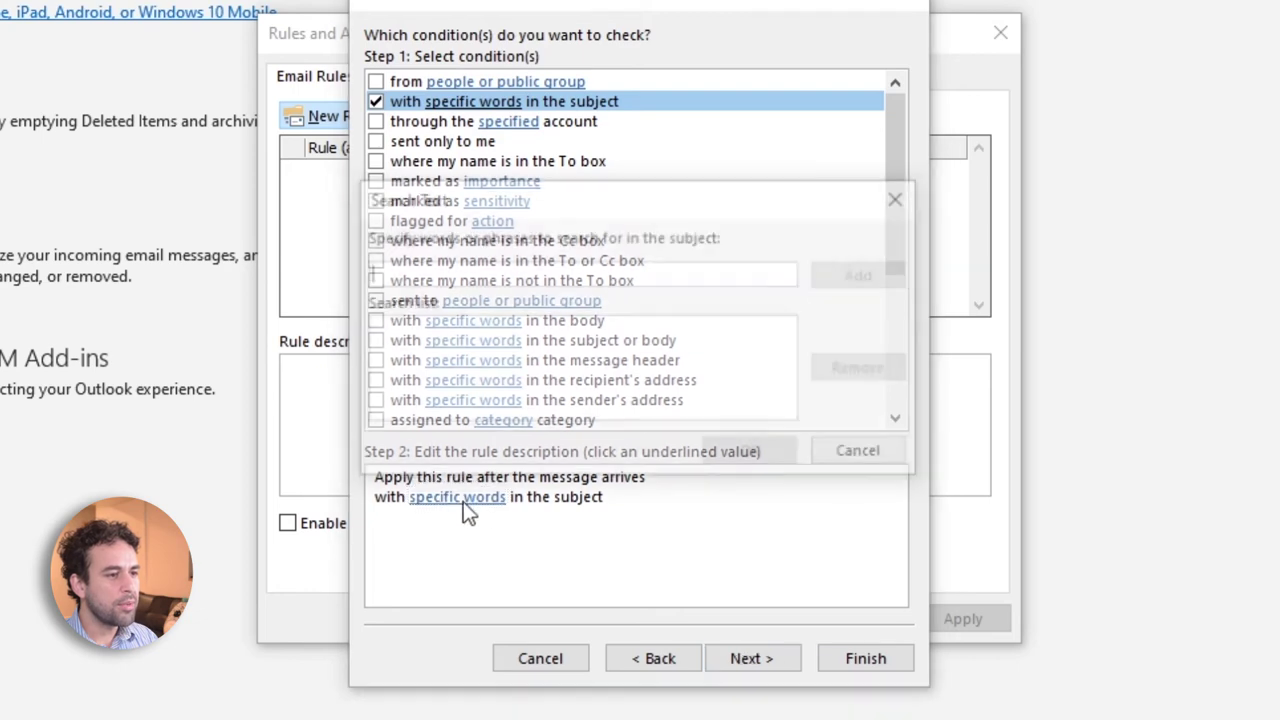
type("Status Report")
left_click(870, 278)
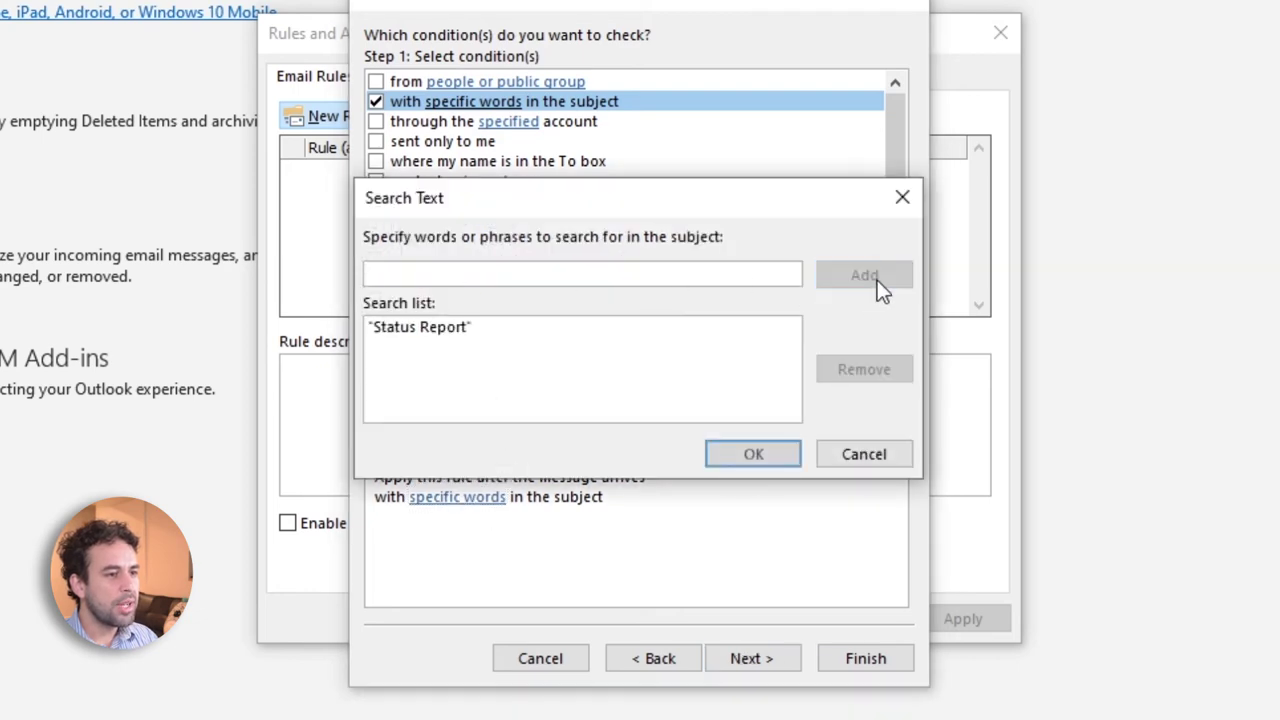
left_click(753, 456)
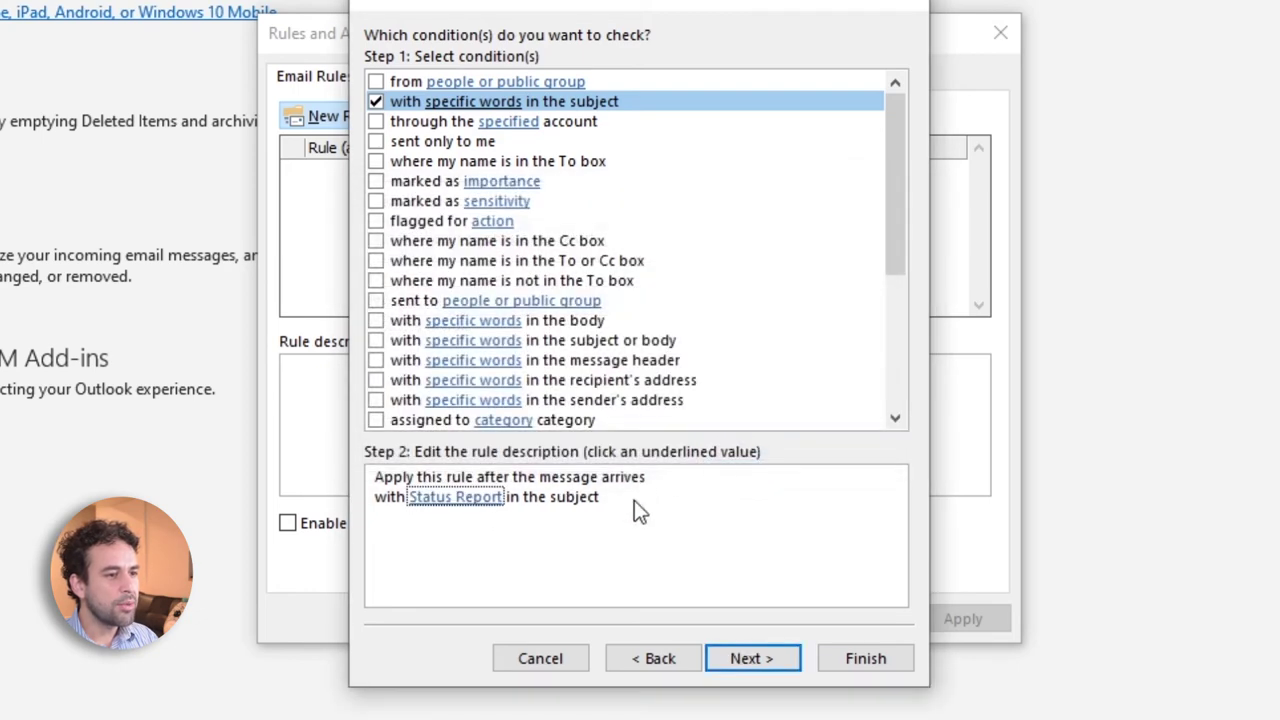
left_click(757, 661)
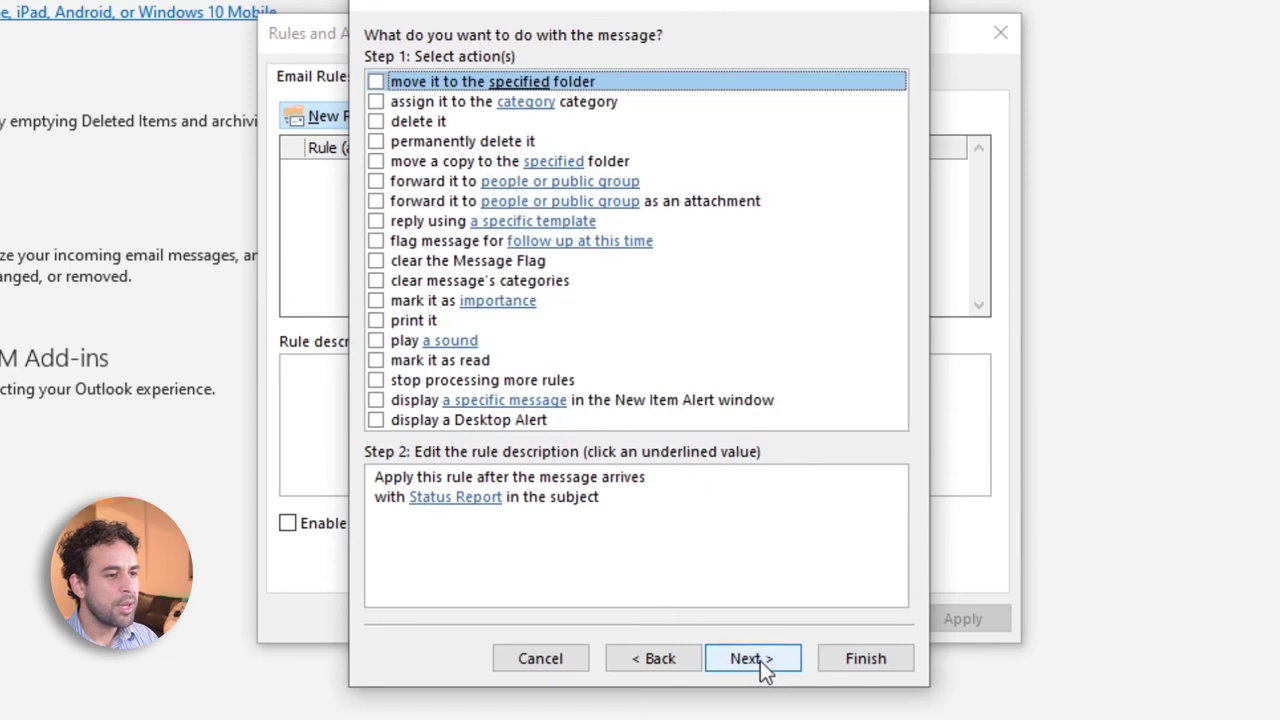
Set the rule's action to move messages to the Status Report folder under the 2010 TIM Inbox.
left_click(375, 84)
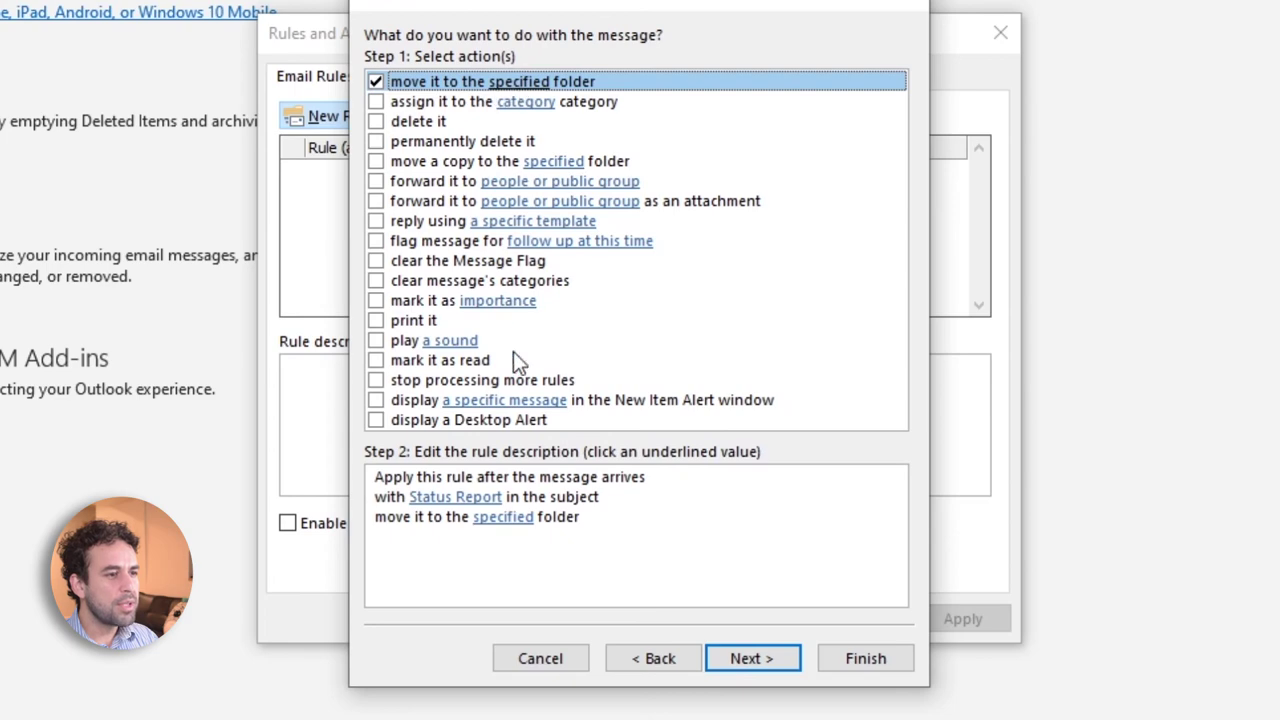
left_click(504, 518)
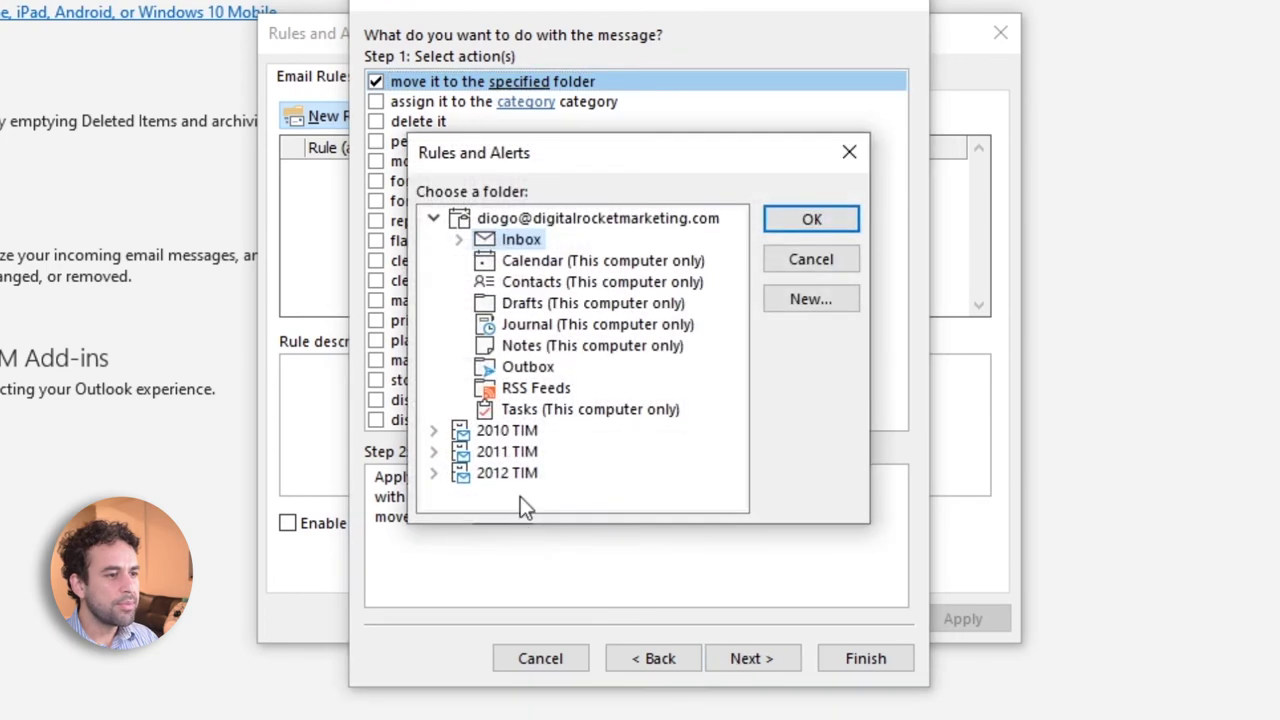
left_click(458, 240)
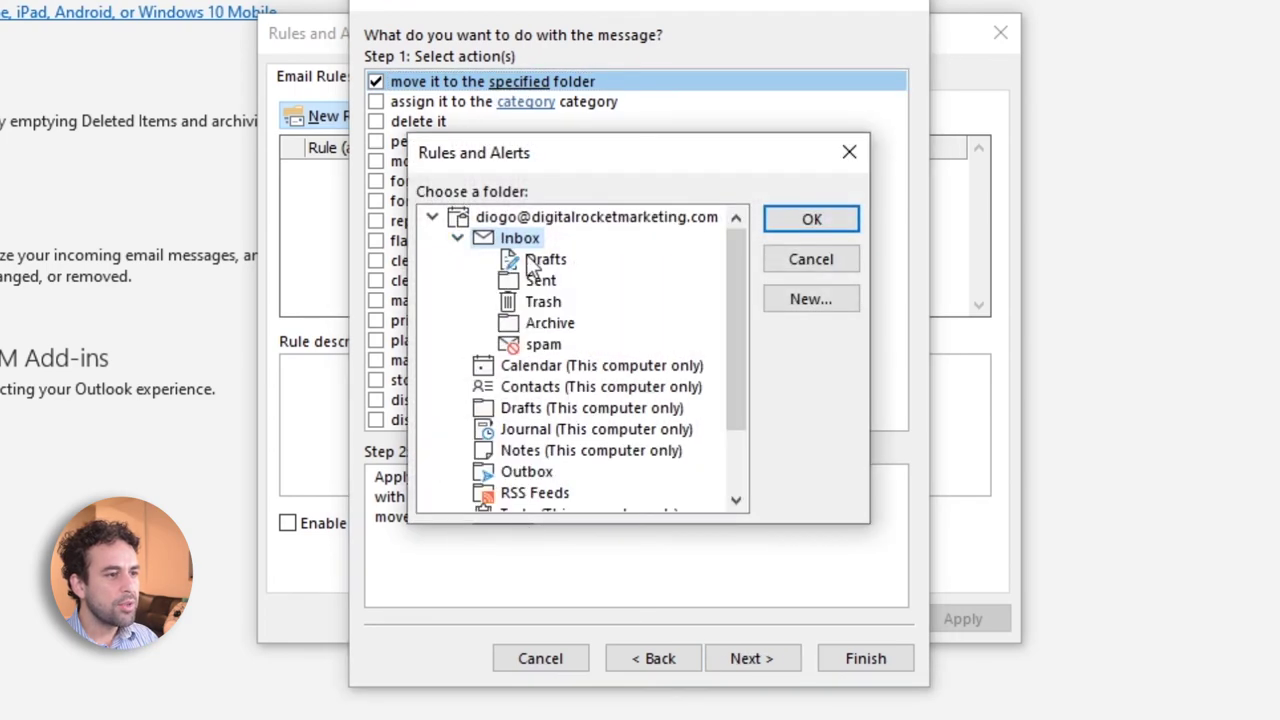
left_click(431, 217)
left_click(431, 238)
left_click(457, 260)
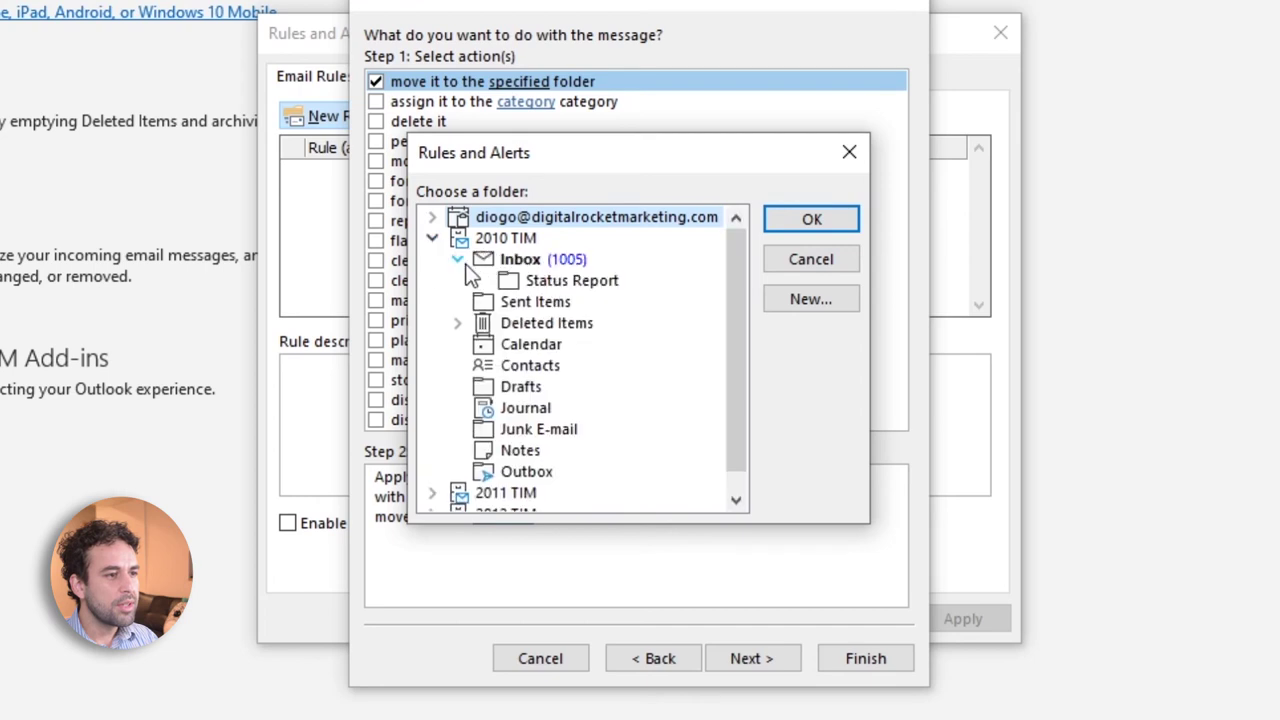
left_click(549, 283)
left_click(809, 218)
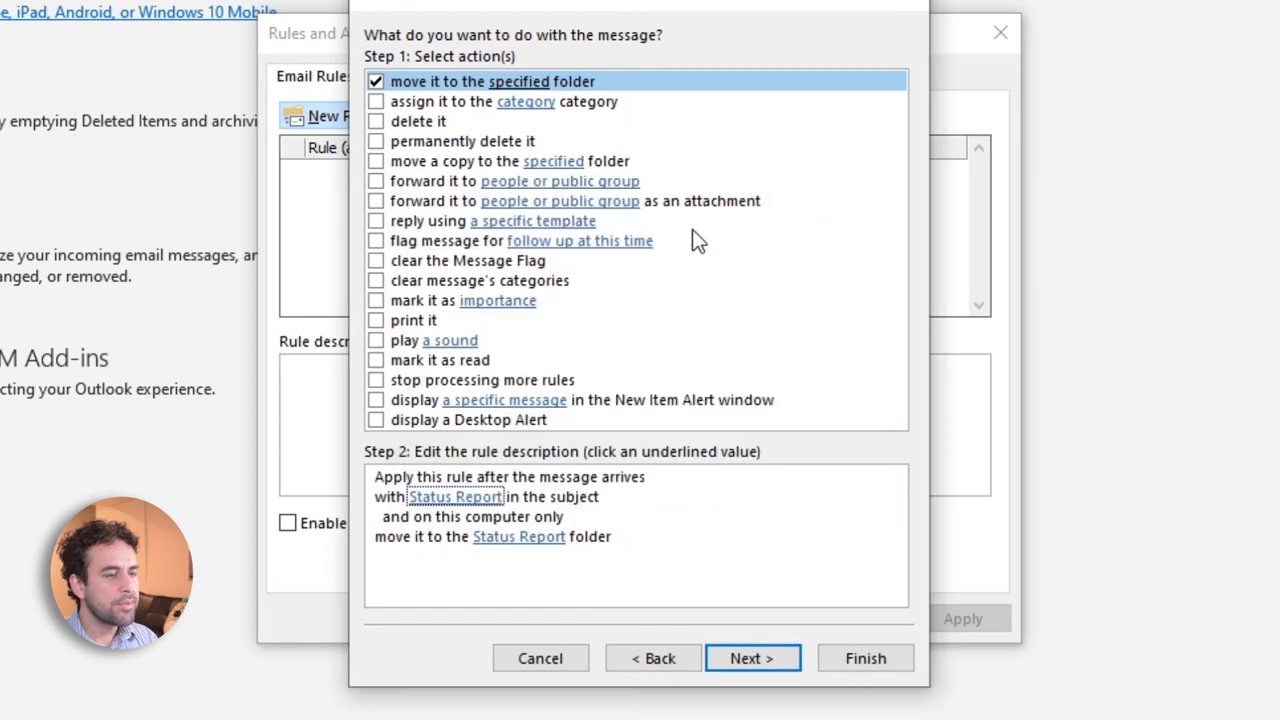
Skip the exceptions, finish the "Status Report" rule with running it on existing Inbox messages enabled, and apply it.
left_click(722, 650)
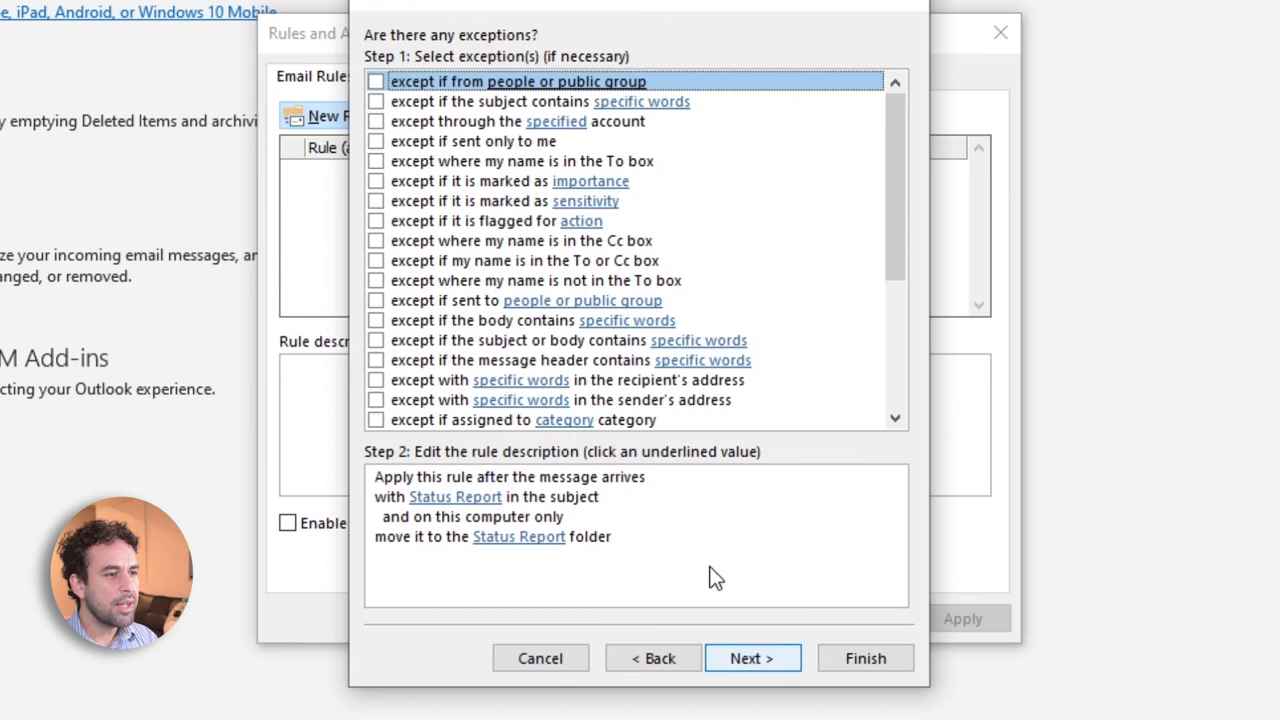
left_click(752, 662)
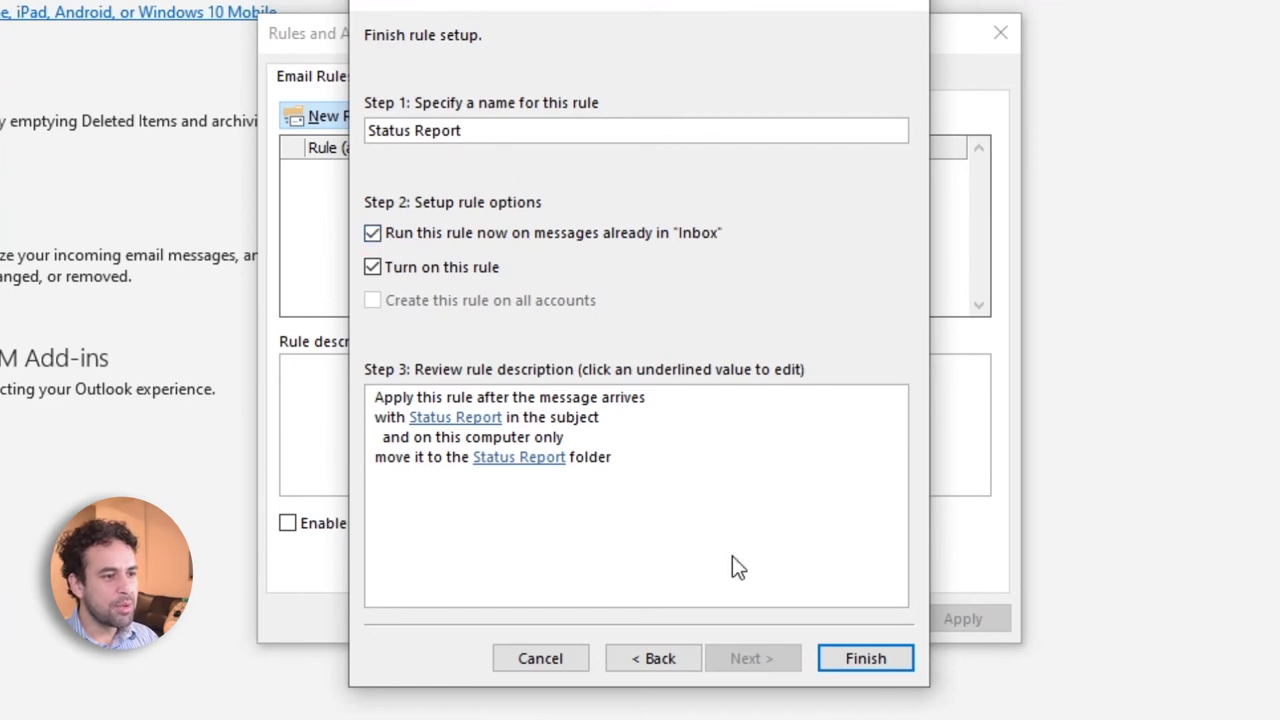
left_click(875, 663)
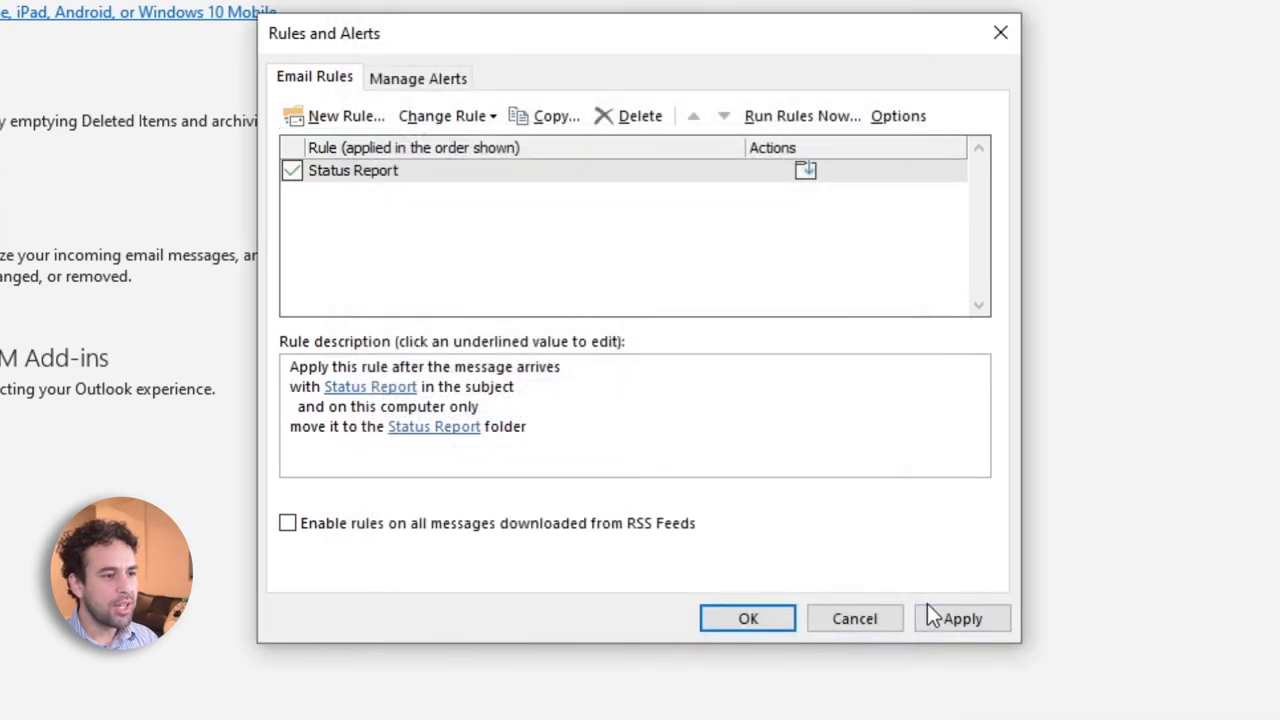
left_click(972, 622)
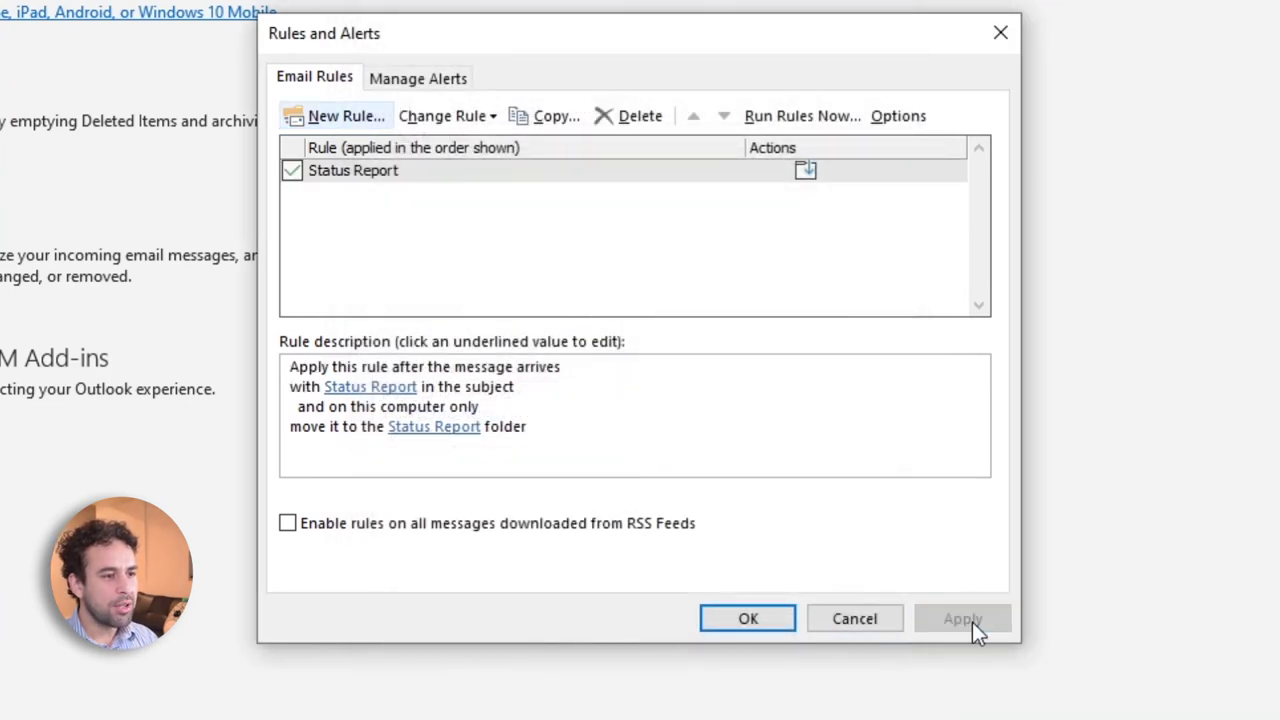
Run the Status Report rule on all messages in the 2010 TIM Inbox, then close the rules and return to the mailbox.
left_click(800, 118)
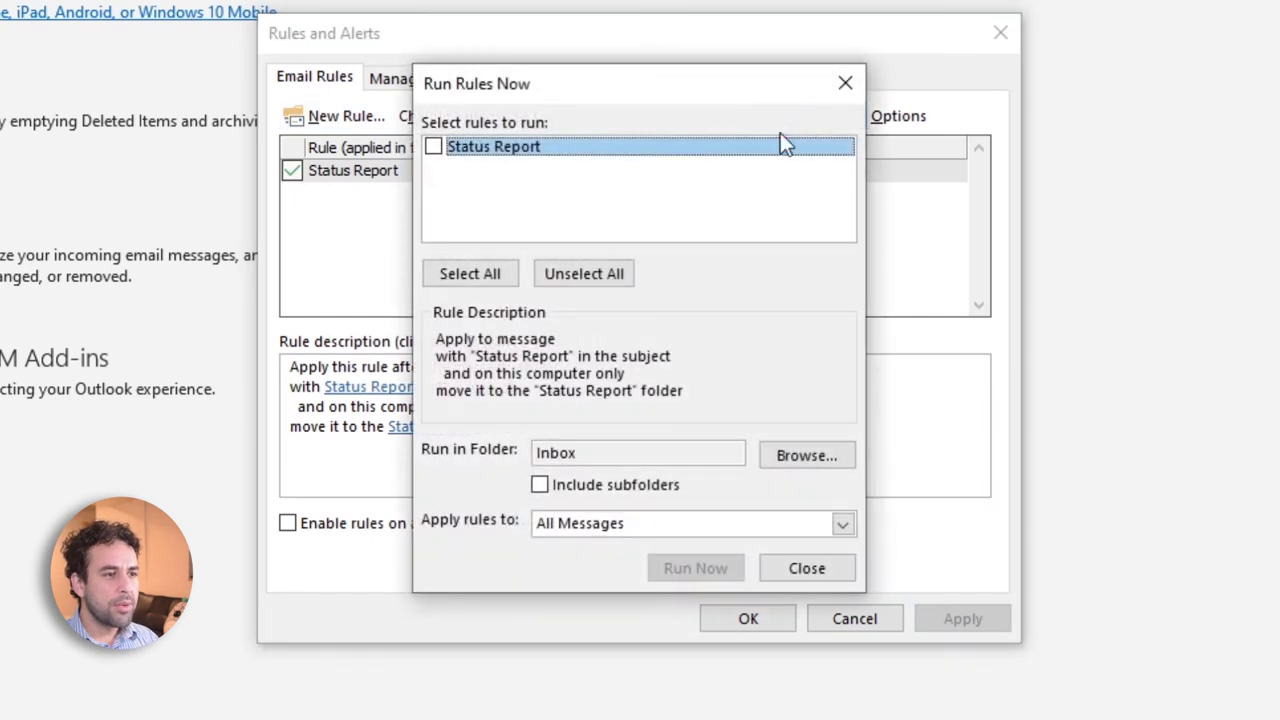
left_click(805, 455)
left_click(433, 216)
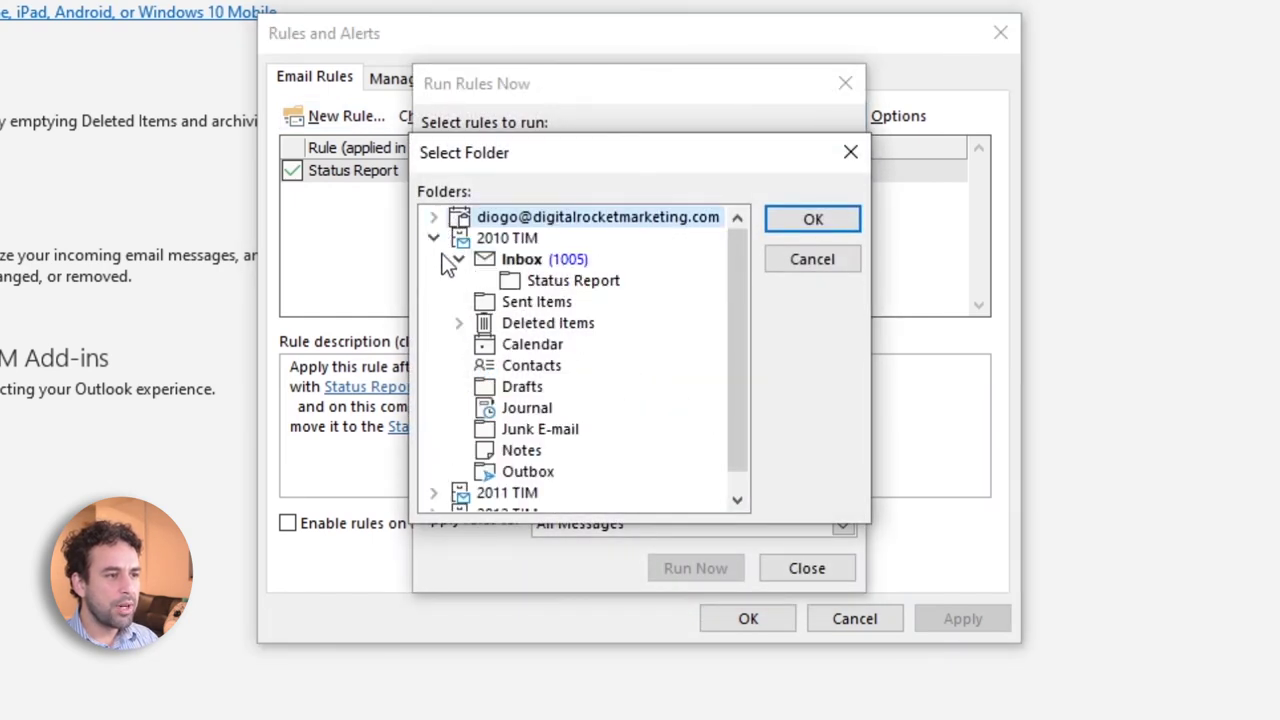
left_click(532, 262)
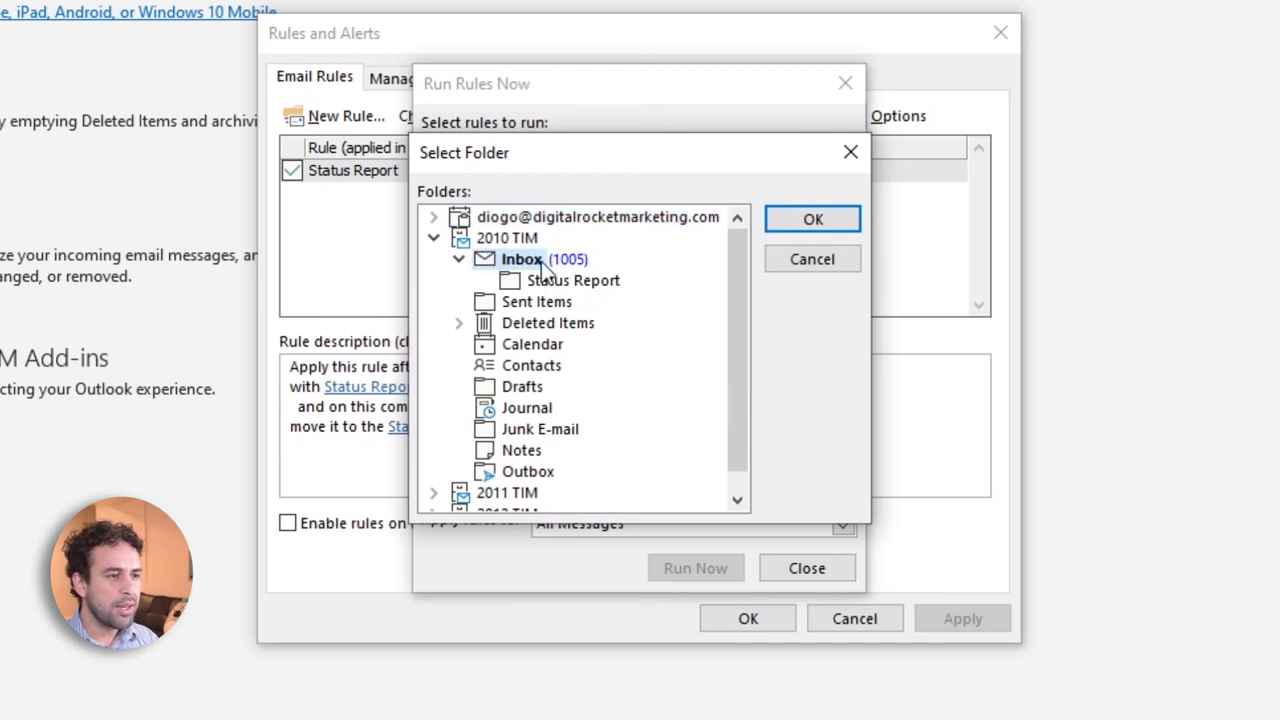
left_click(796, 220)
left_click(440, 148)
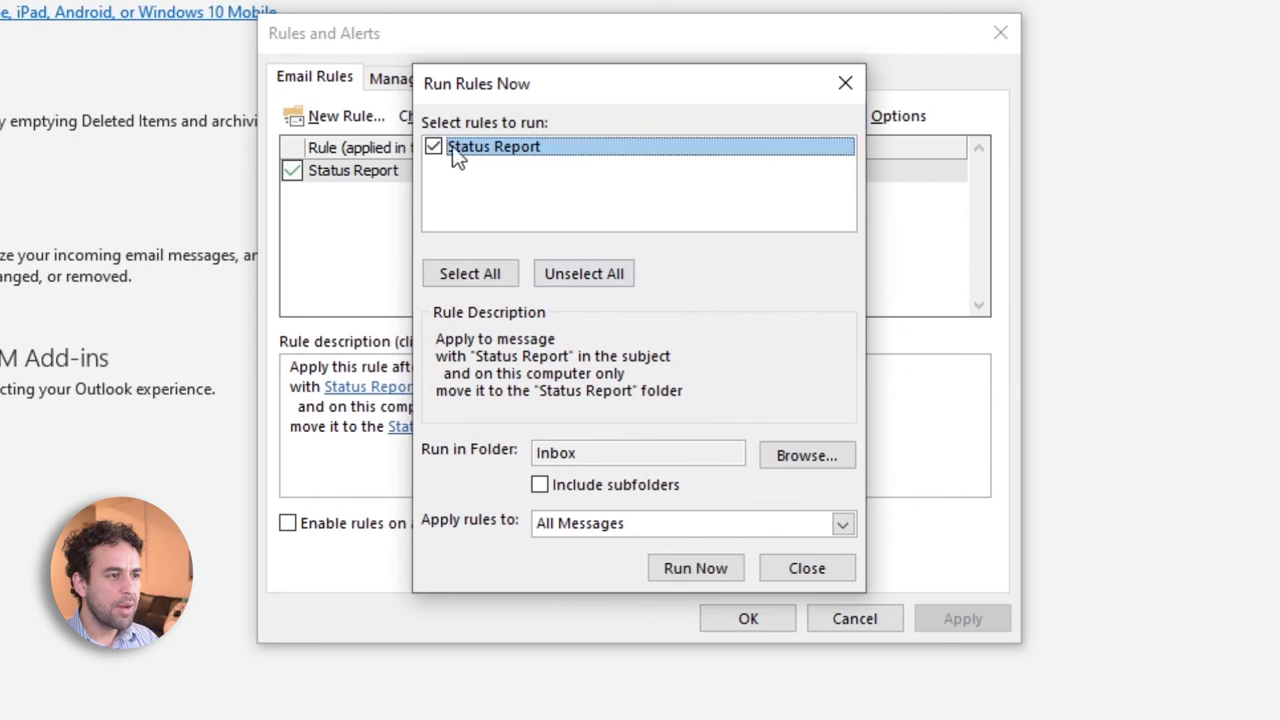
left_click(694, 568)
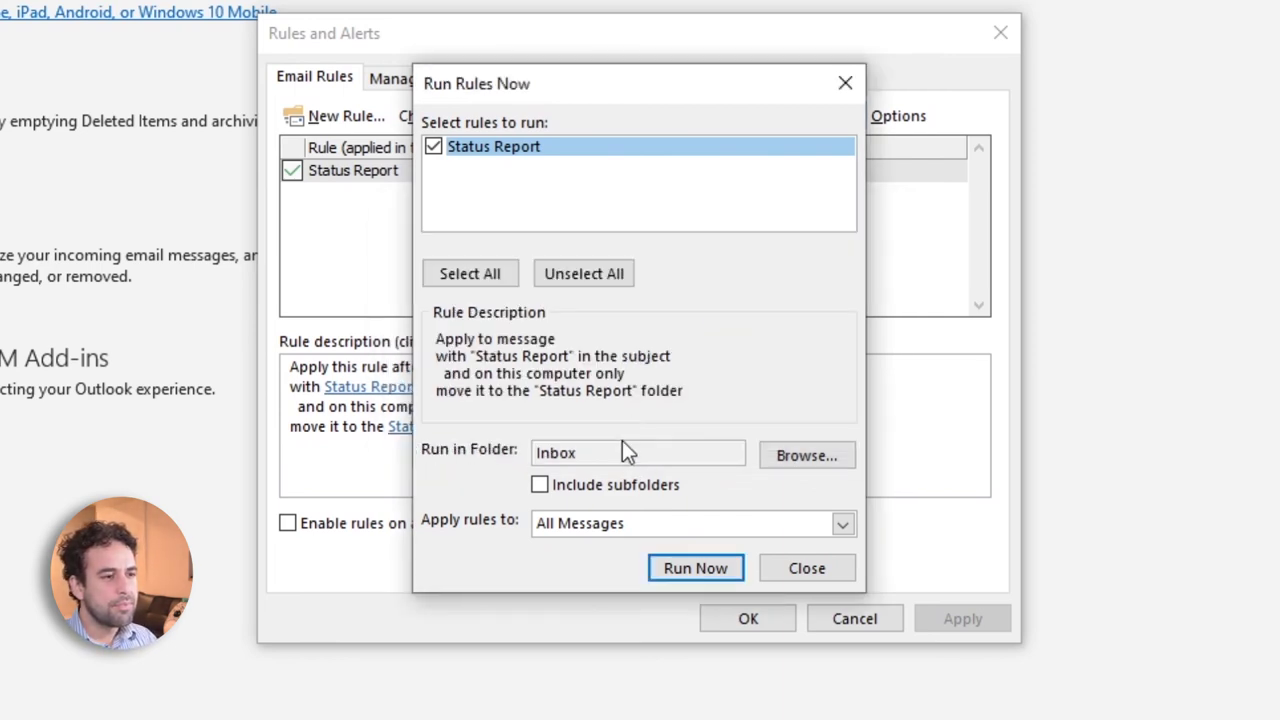
left_click(805, 566)
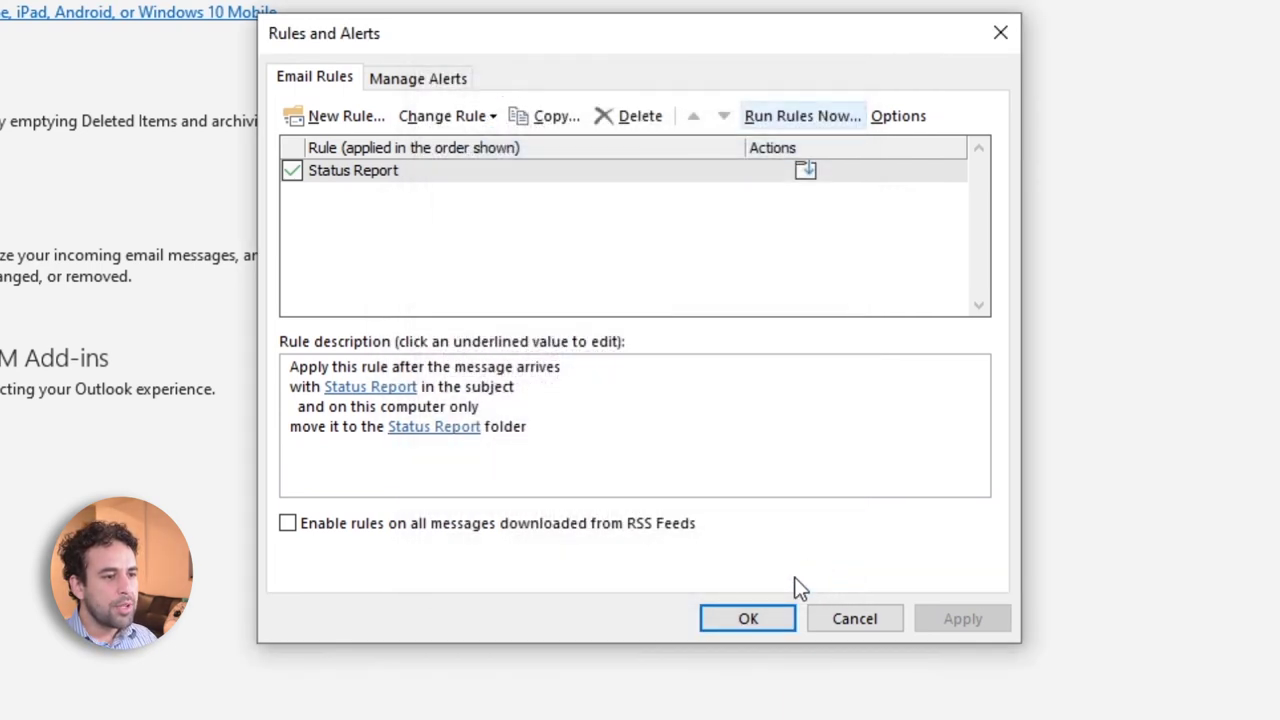
left_click(750, 622)
left_click(35, 27)
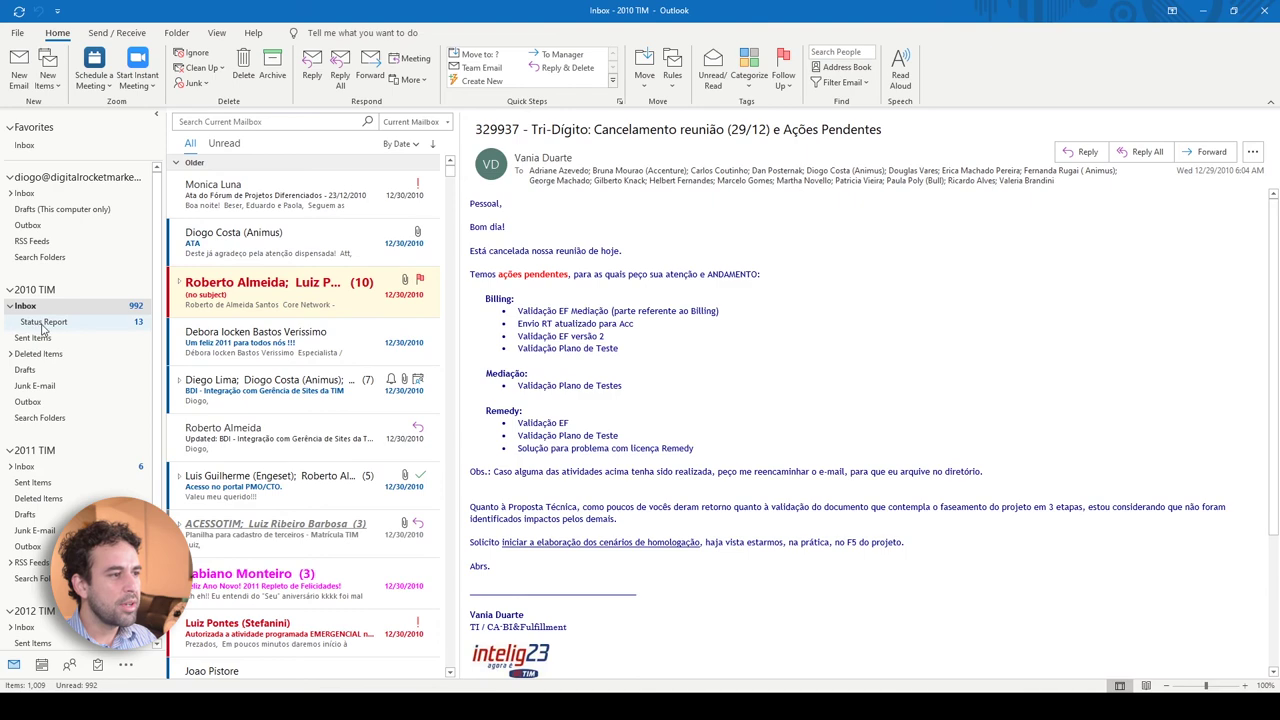
Open the Status Report folder and look through the messages in it.
left_click(44, 322)
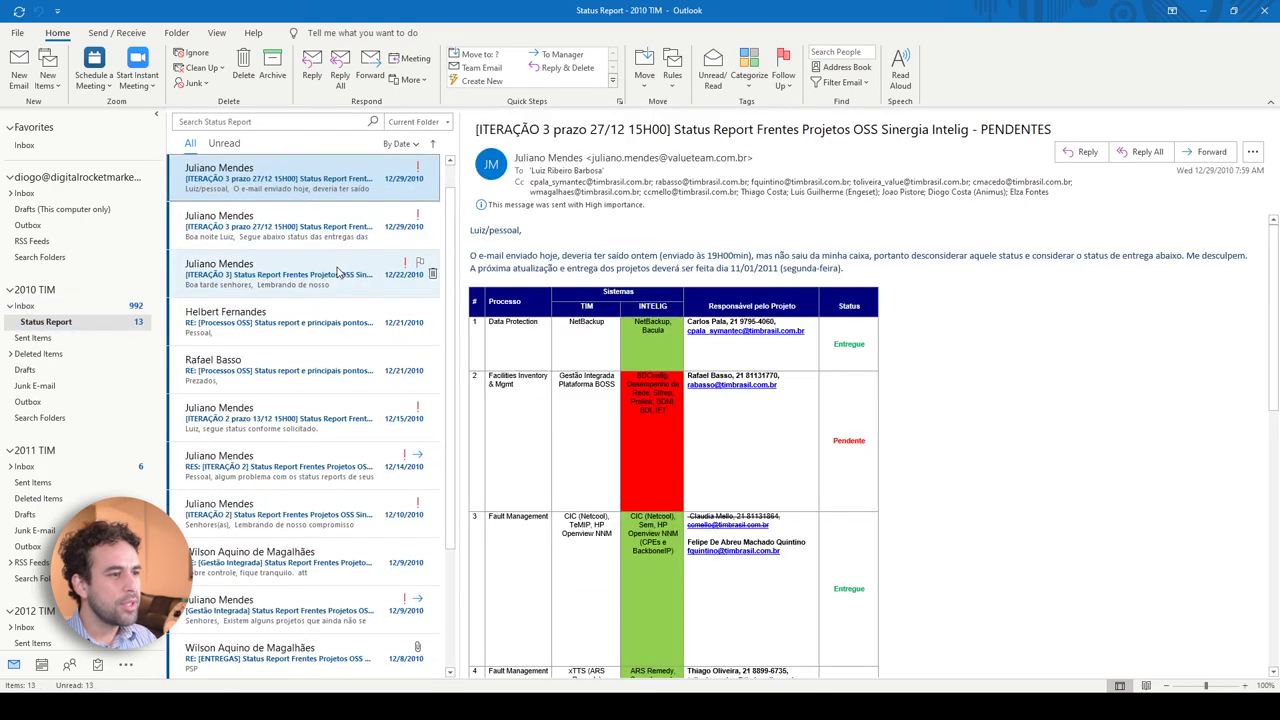
scroll(330, 320, "down", 3)
scroll(323, 388, "up", 3)
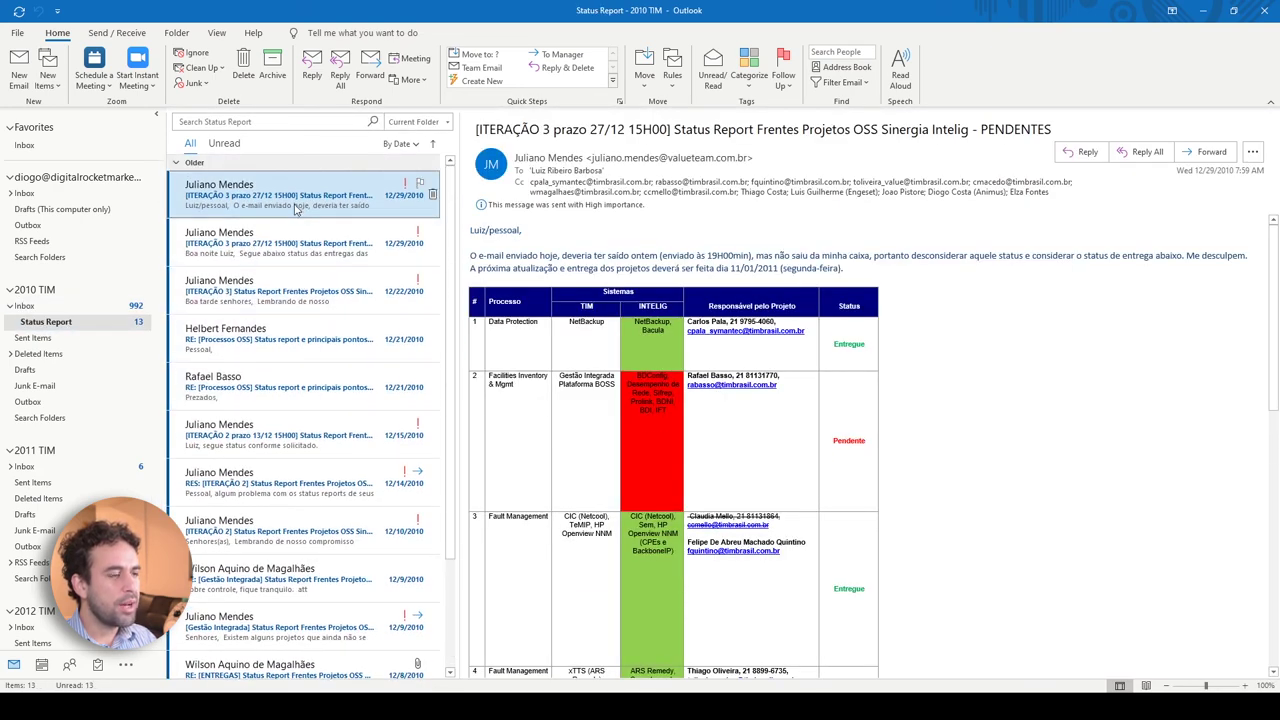
scroll(300, 300, "down", 3)
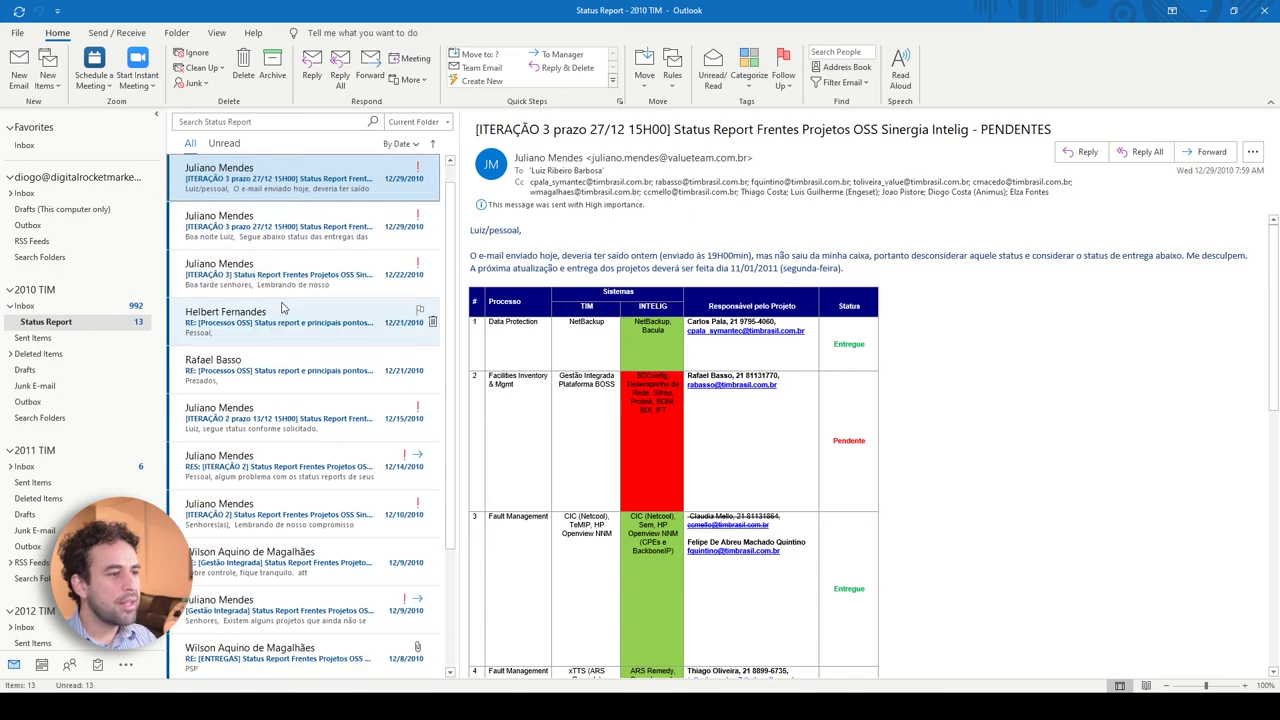
scroll(305, 460, "up", 3)
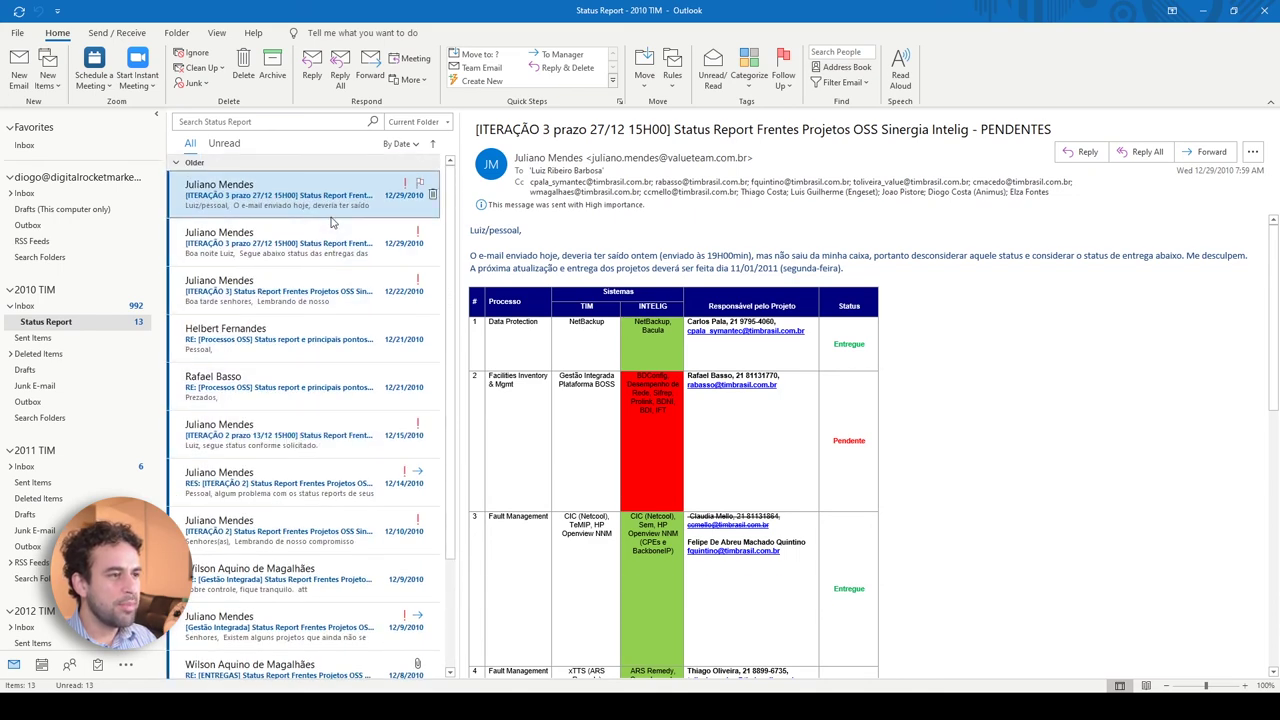